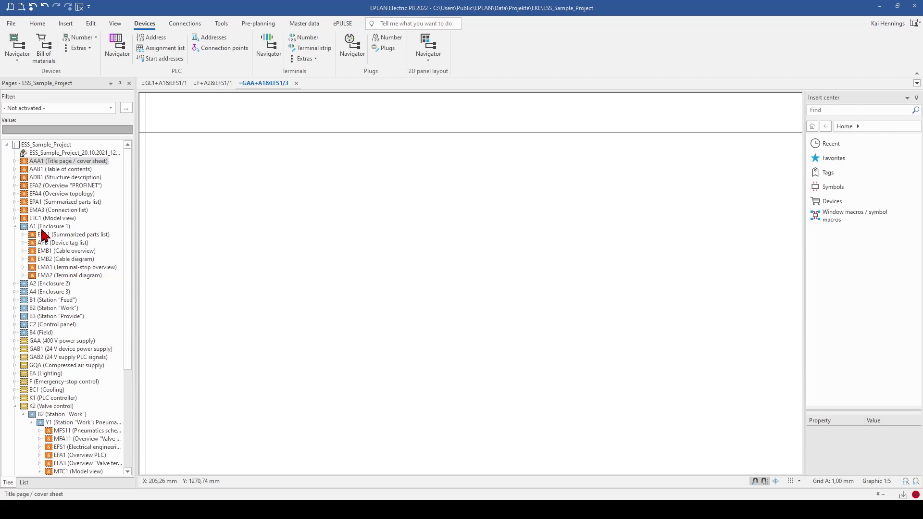
Start a new page under A1 (Enclosure 1) with full page name +A1&ELU1/1 and page type Panel layout
right_click(56, 226)
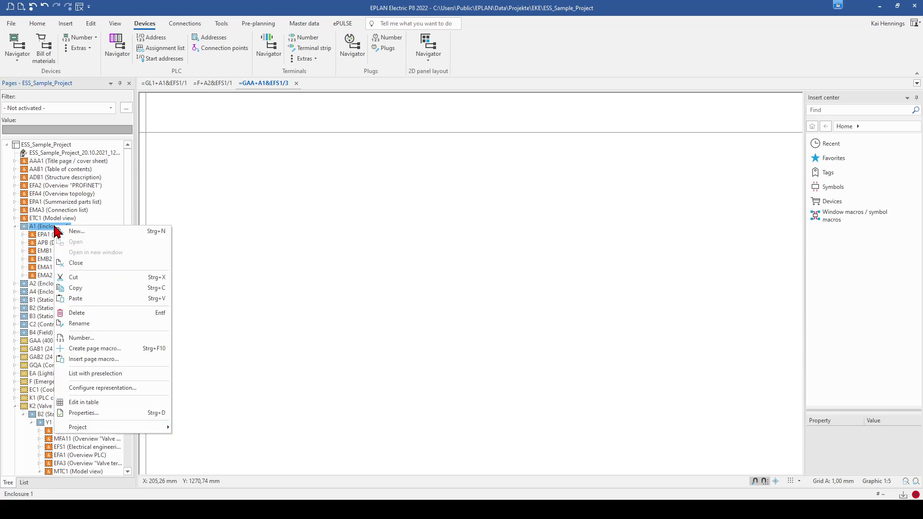
left_click(76, 232)
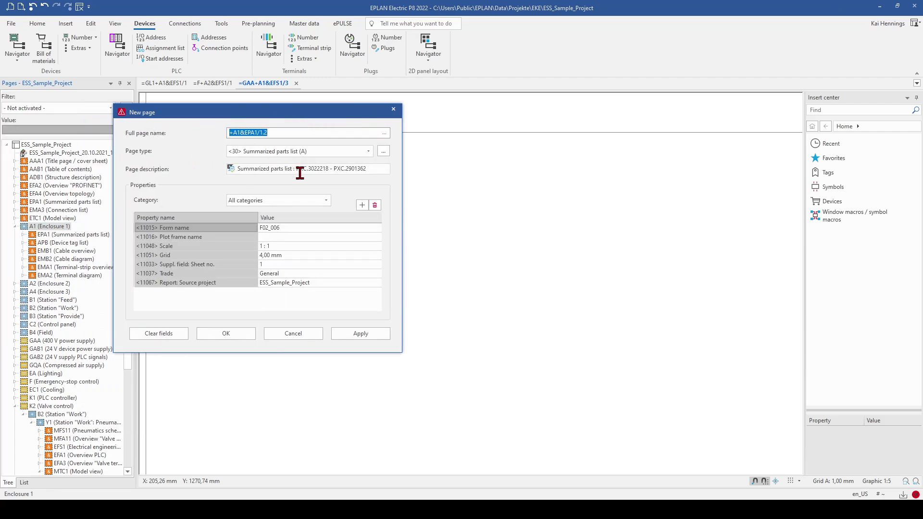
left_click(254, 134)
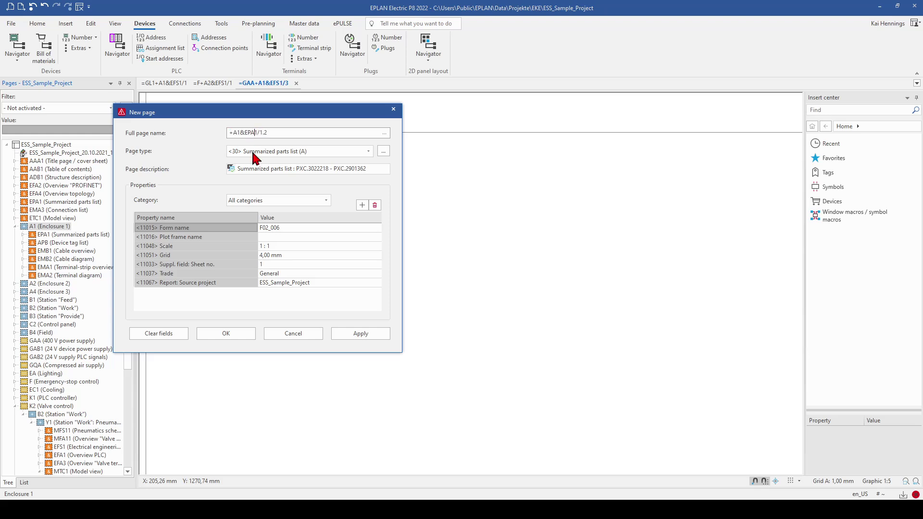
key("BackSpace")
key("BackSpace")
type("LU")
left_click(281, 134)
left_click(369, 151)
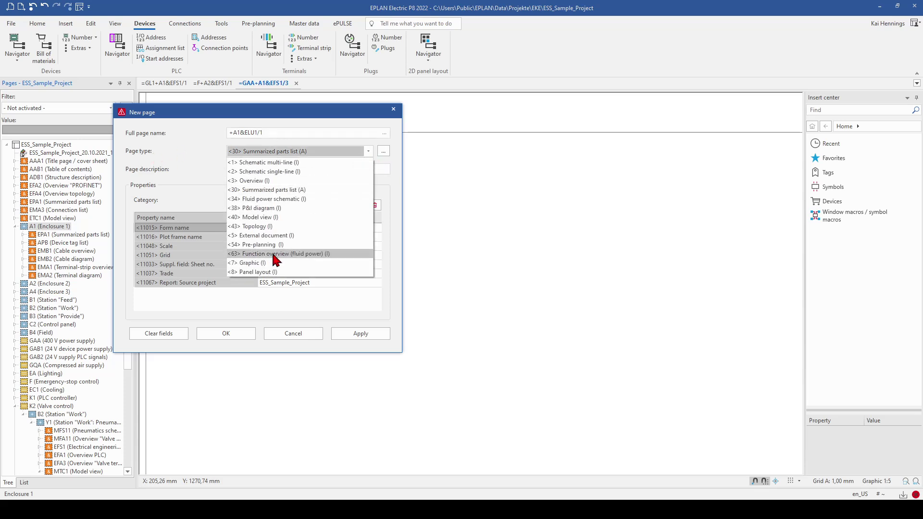
left_click(265, 273)
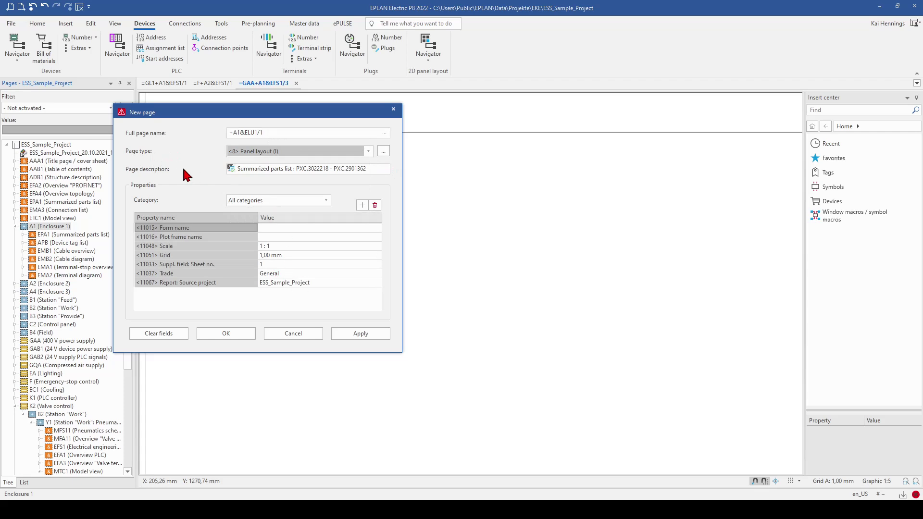
Replace the new page's description with "Panel Layout"
left_click_drag(367, 169, 123, 162)
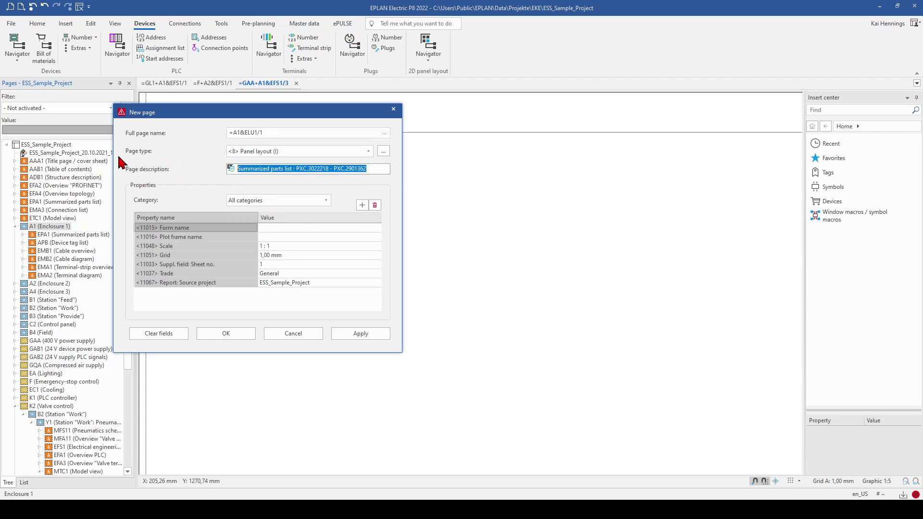
type("P")
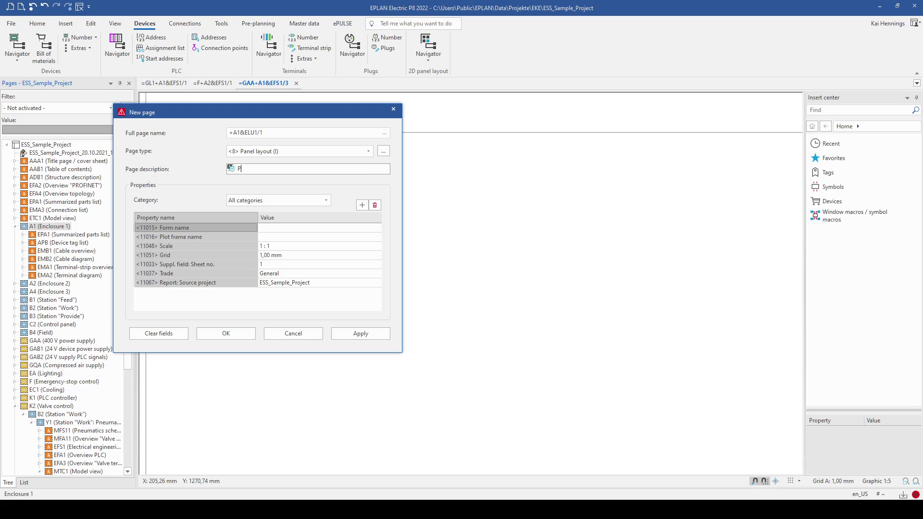
type("anel Layout")
key("Delete")
Set the new page's scale to 1 : 5 and create the page
left_click(186, 247)
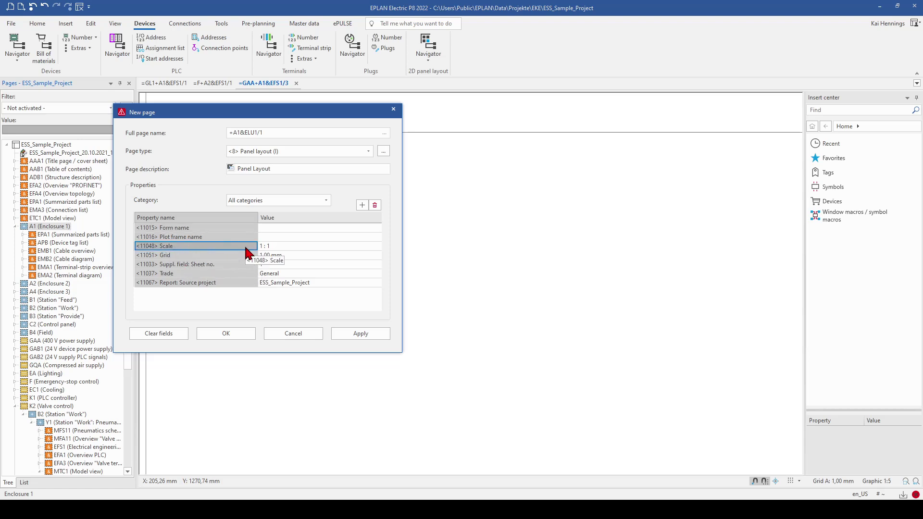
left_click(271, 247)
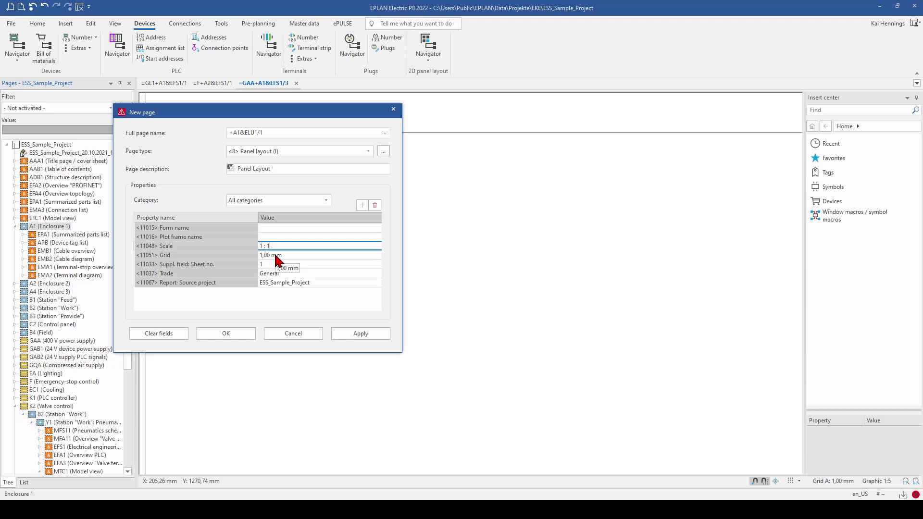
key("BackSpace")
type("5")
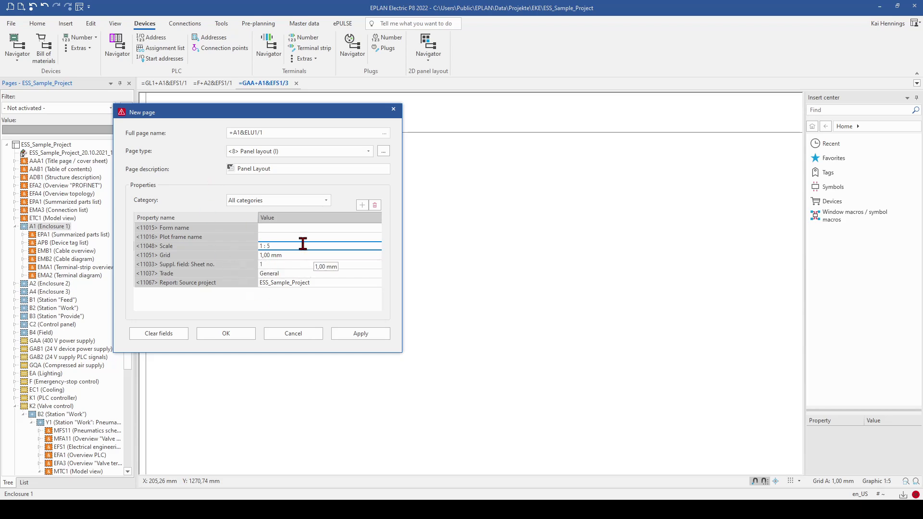
left_click(219, 333)
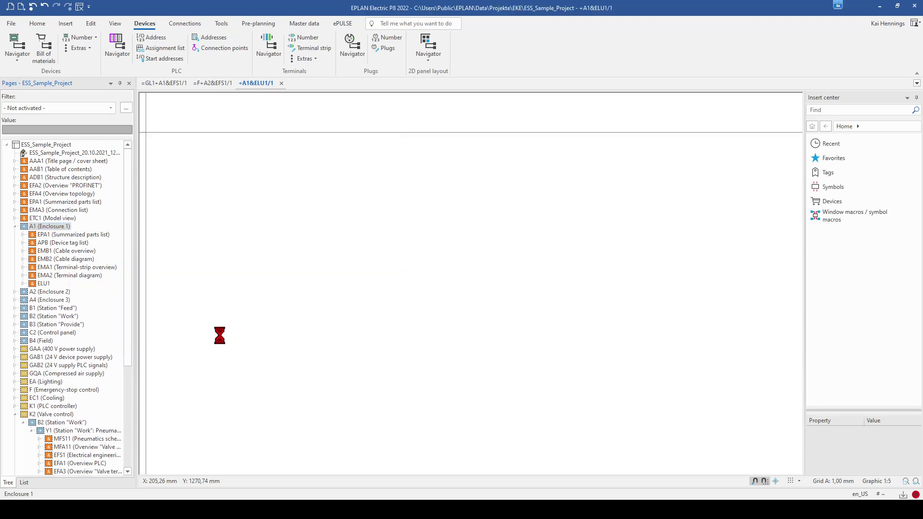
Open the Panel Layout page in the ELU1 group of Enclosure 1
left_click(23, 284)
left_click(58, 292)
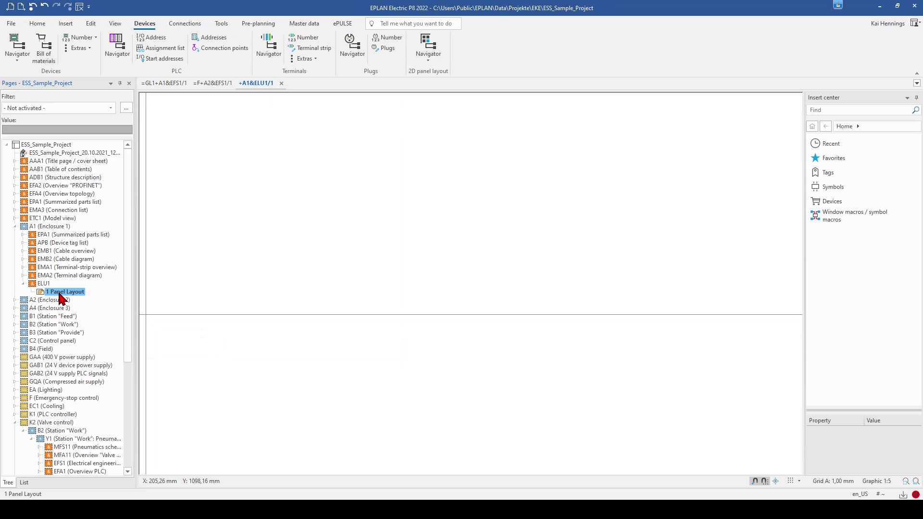
scroll(396, 285, "down", 5)
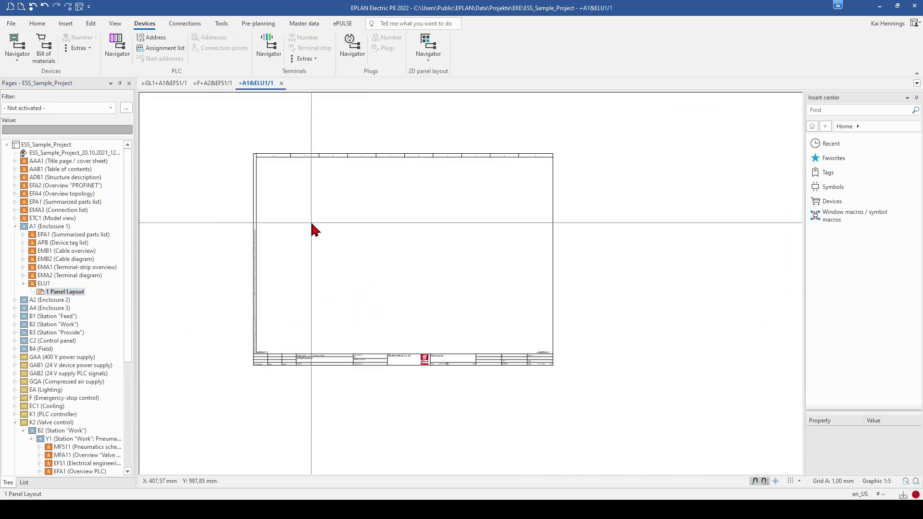
scroll(363, 205, "up", 2)
scroll(363, 206, "down", 1)
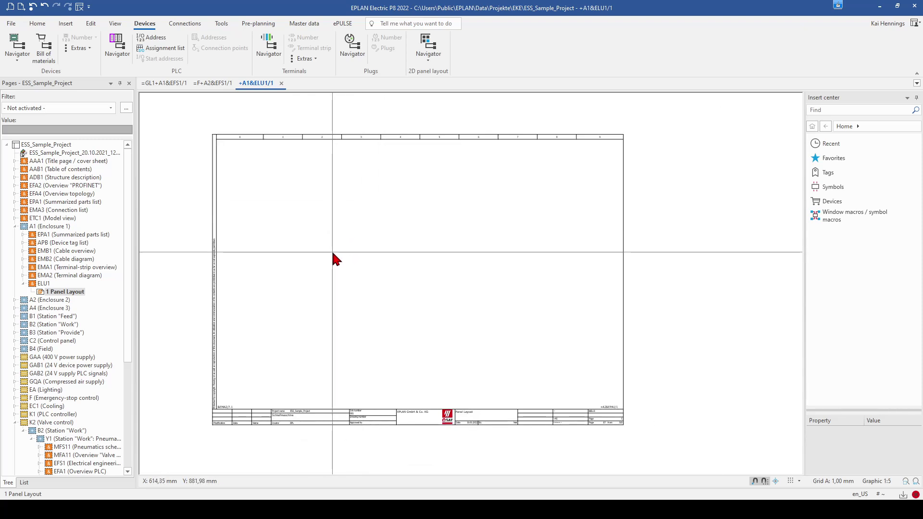
Insert a 2D mounting panel about 651 mm wide and 1108 mm high near the upper-left part of the page frame
left_click(64, 23)
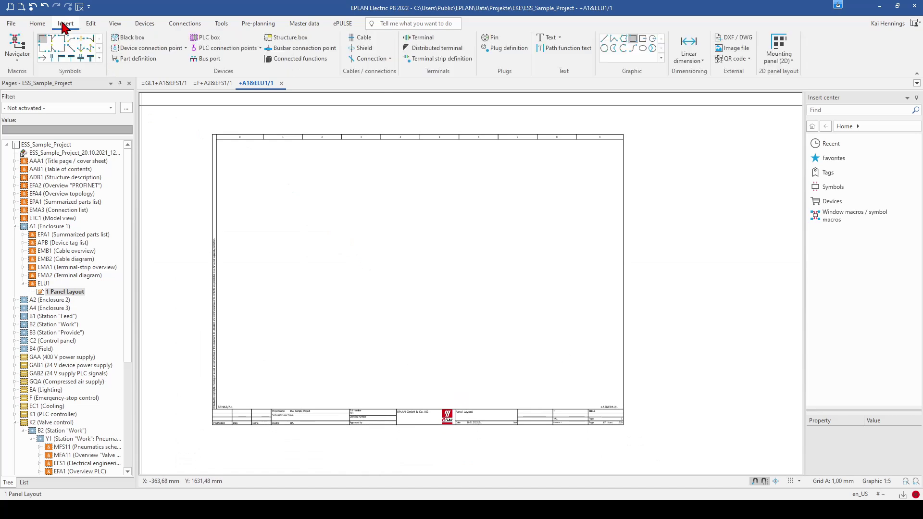
left_click(780, 48)
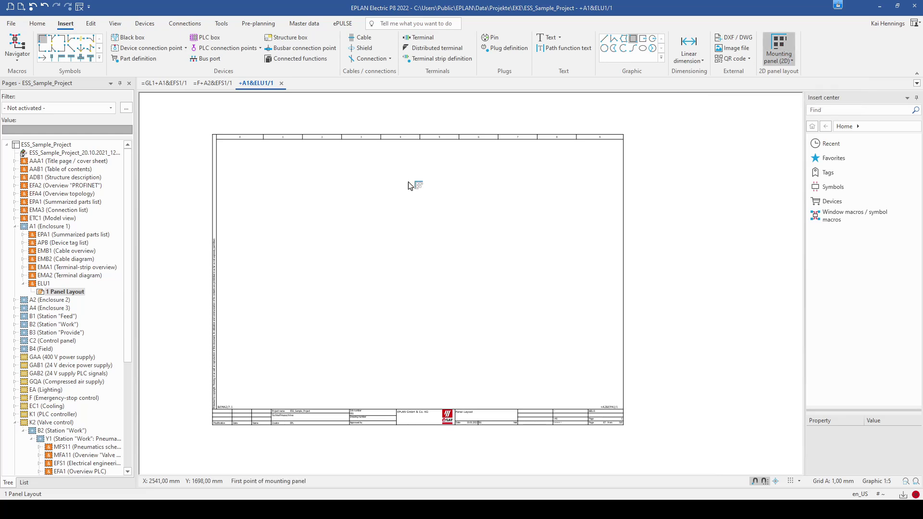
left_click(255, 157)
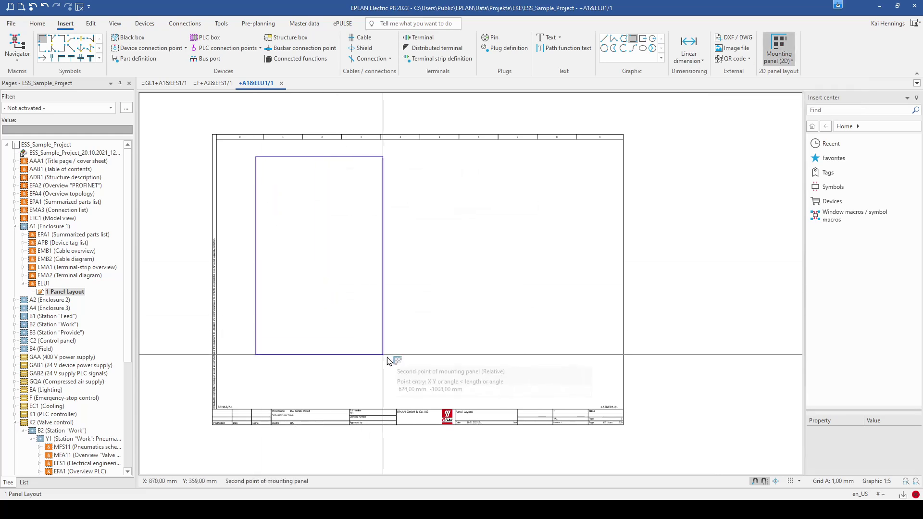
left_click(383, 373)
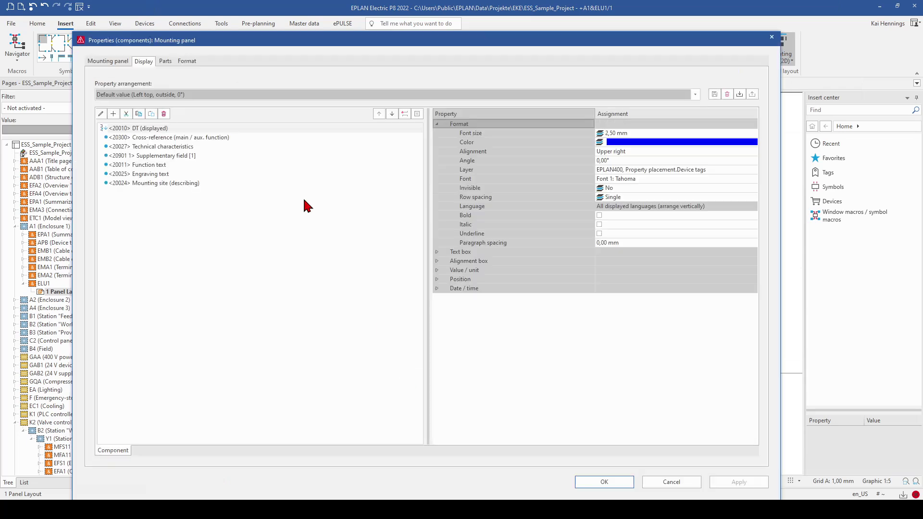
Set the mounting panel's width to 799 mm and its height to 1995 mm in its format properties
left_click(103, 62)
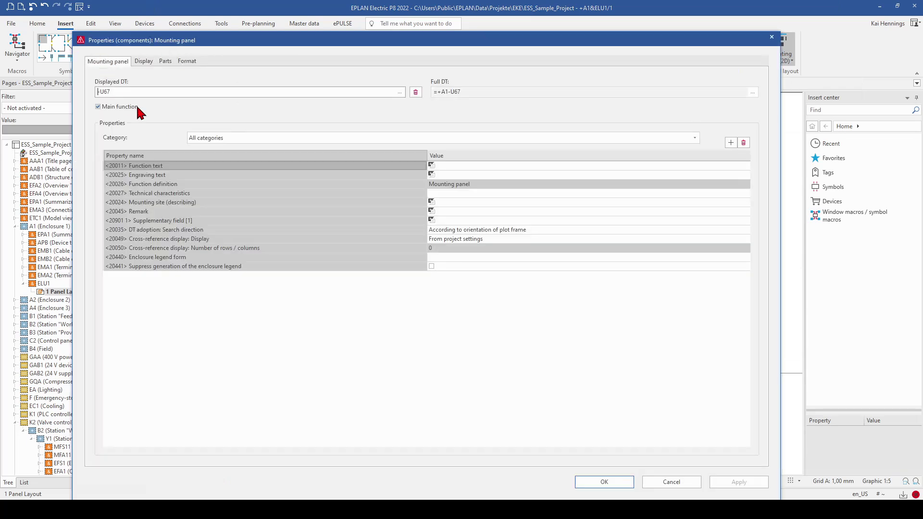
left_click(115, 92)
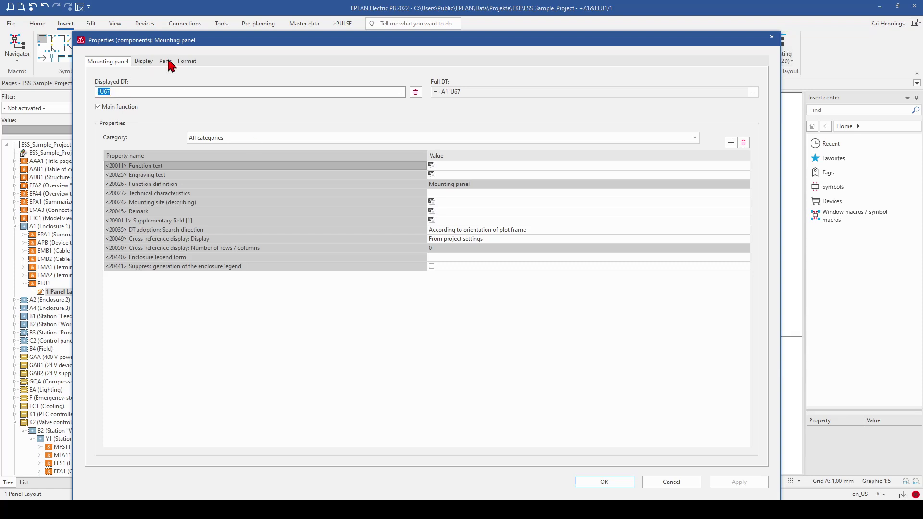
left_click(187, 61)
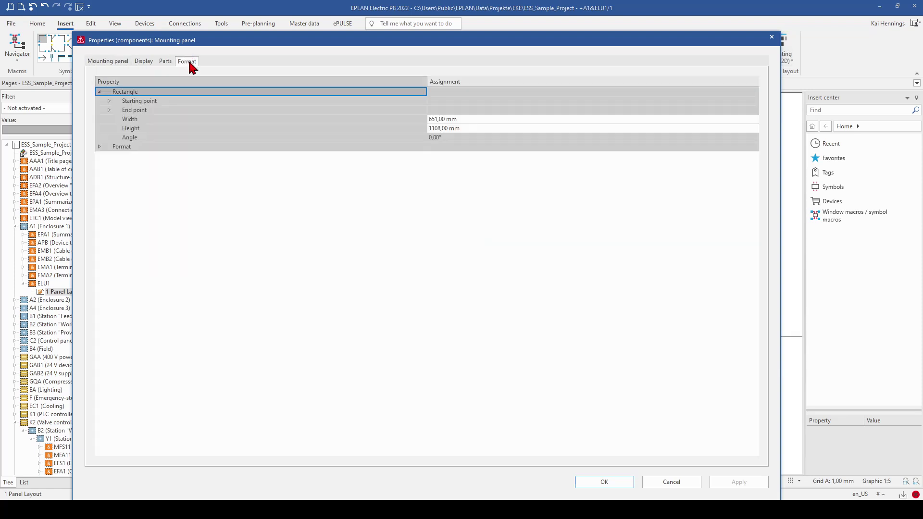
left_click(433, 119)
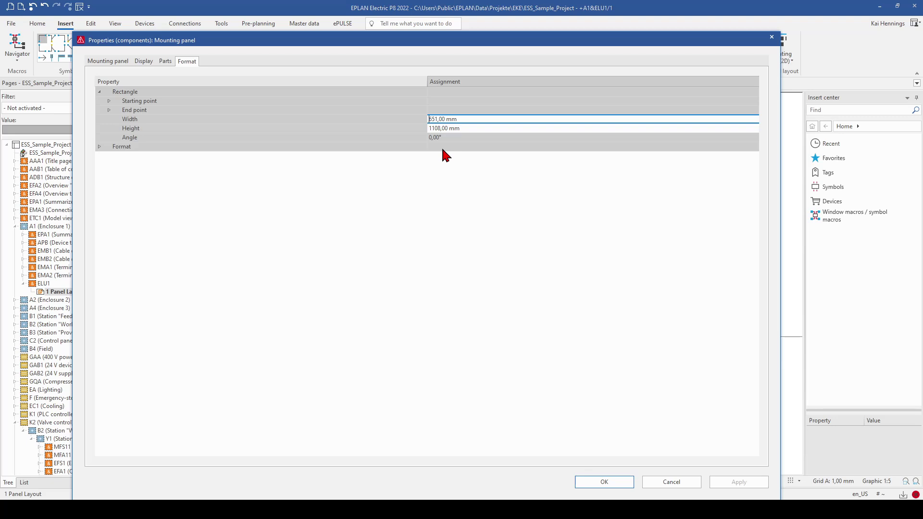
type("799")
left_click(437, 128)
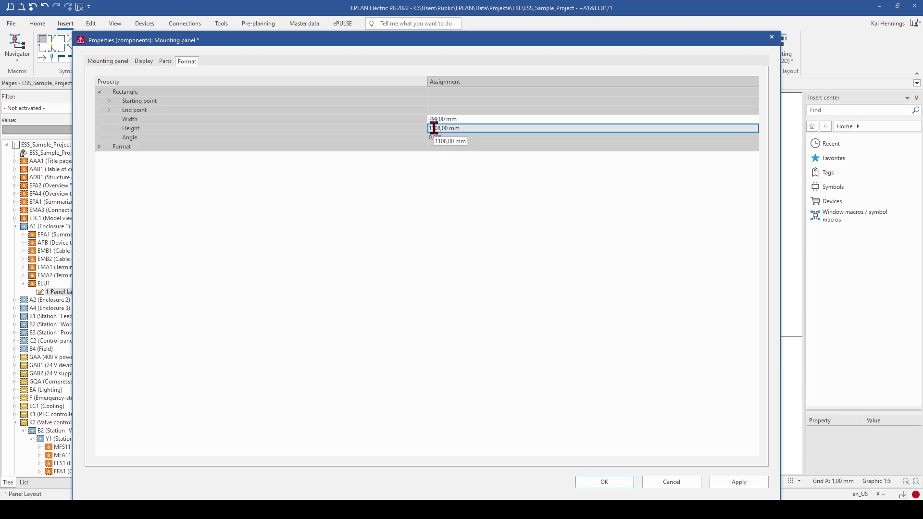
type("19")
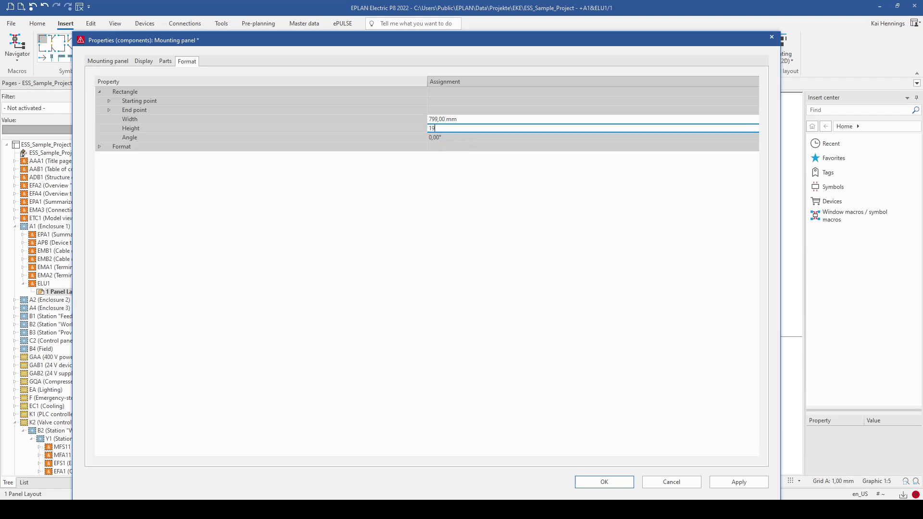
type("95")
left_click(607, 482)
Change the Panel Layout page's scale to 1 : 10 in the page properties
scroll(464, 375, "down", 5)
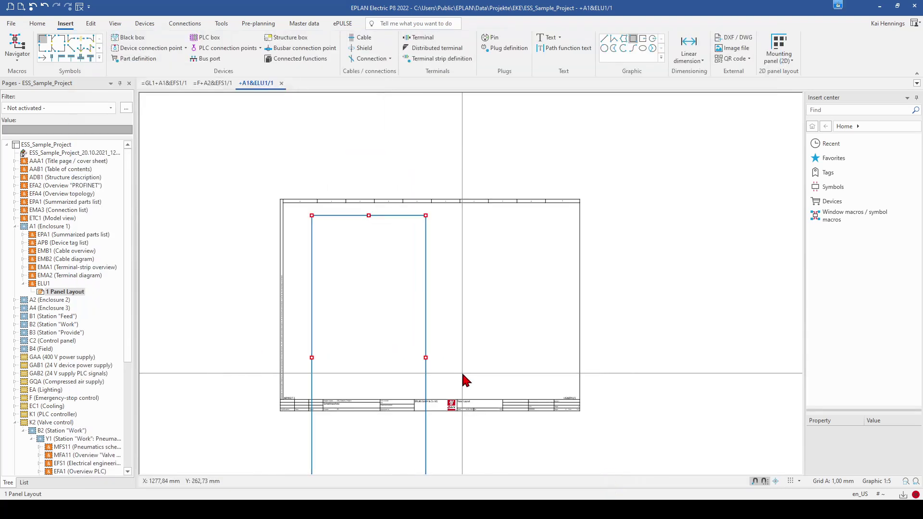
scroll(461, 375, "up", 2)
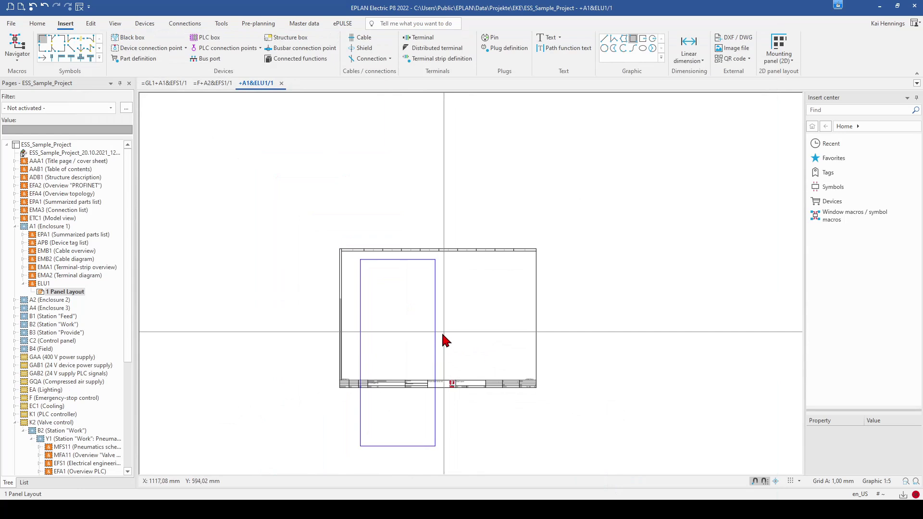
left_click(435, 336)
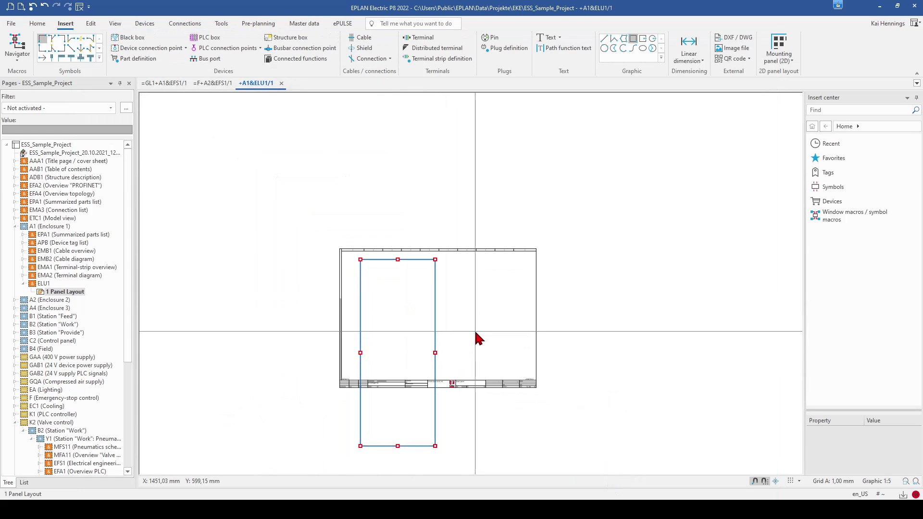
right_click(60, 293)
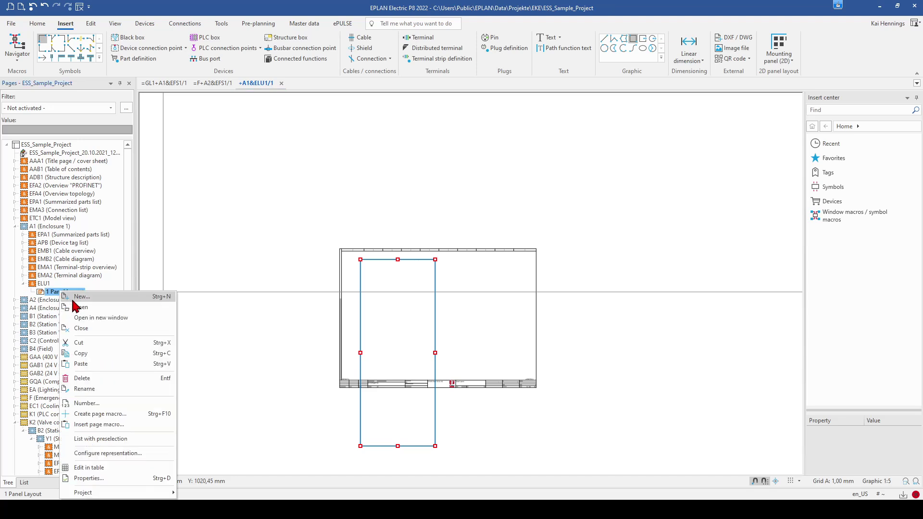
left_click(202, 416)
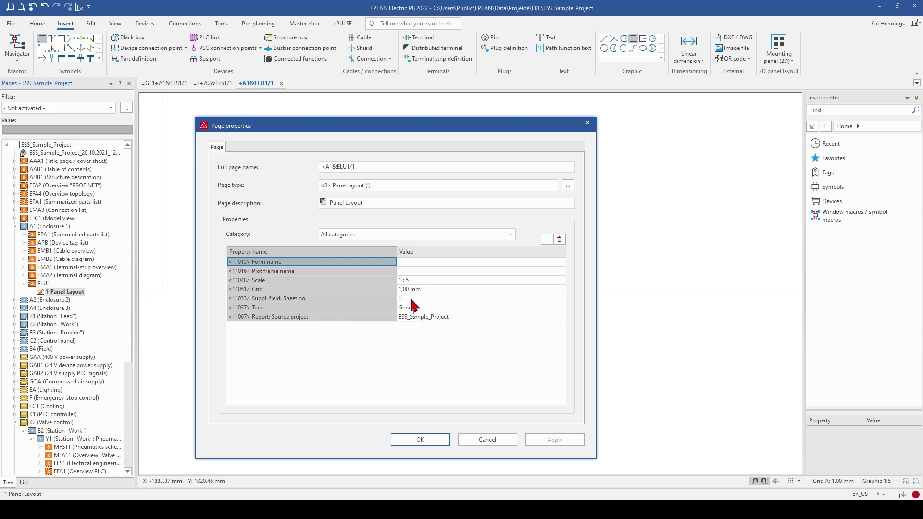
left_click(407, 280)
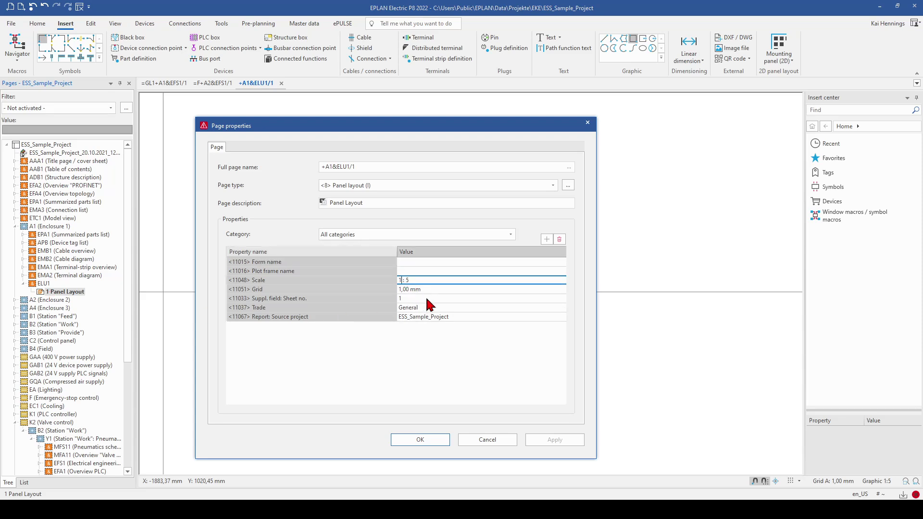
type("10")
left_click(419, 439)
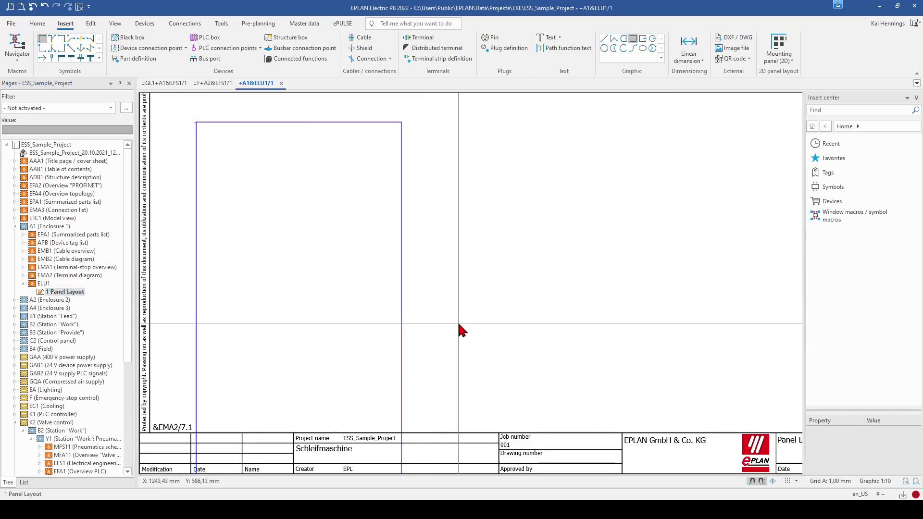
scroll(461, 329, "down", 2)
left_click(439, 335)
left_click_drag(439, 335, 423, 200)
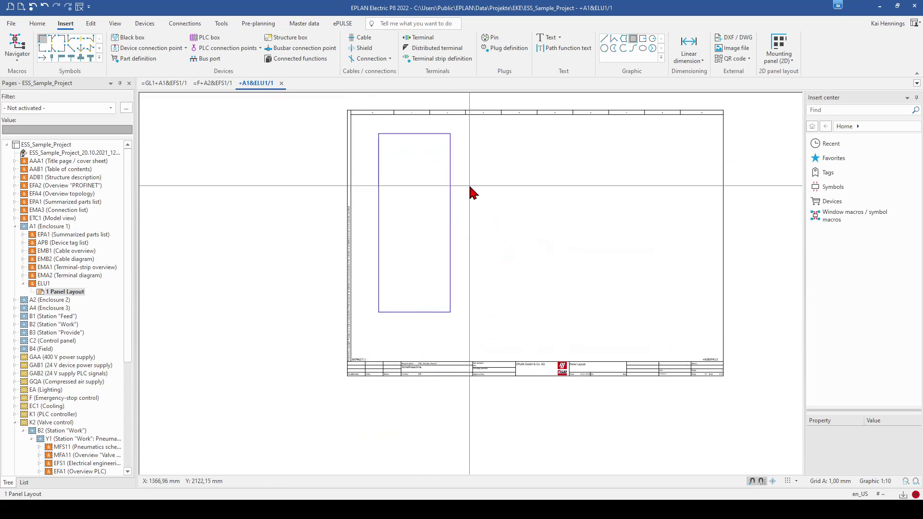
scroll(455, 192, "up", 3)
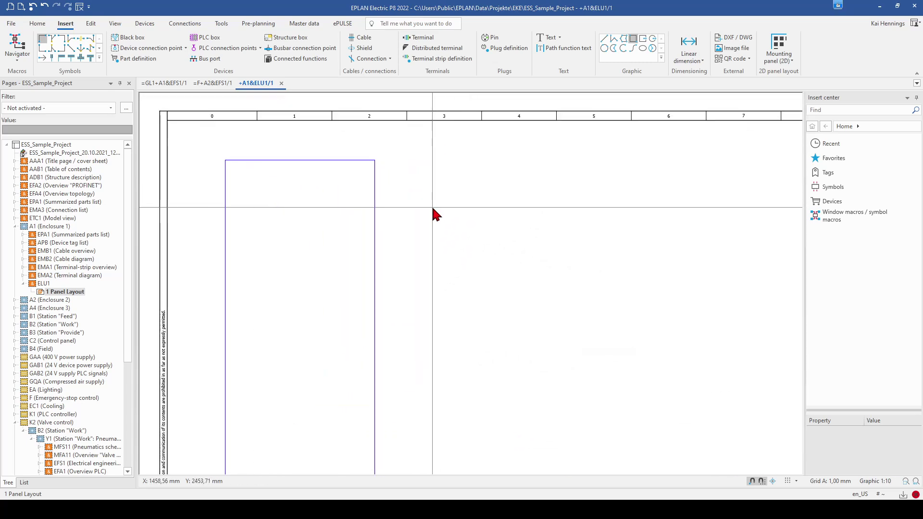
scroll(413, 250, "down", 2)
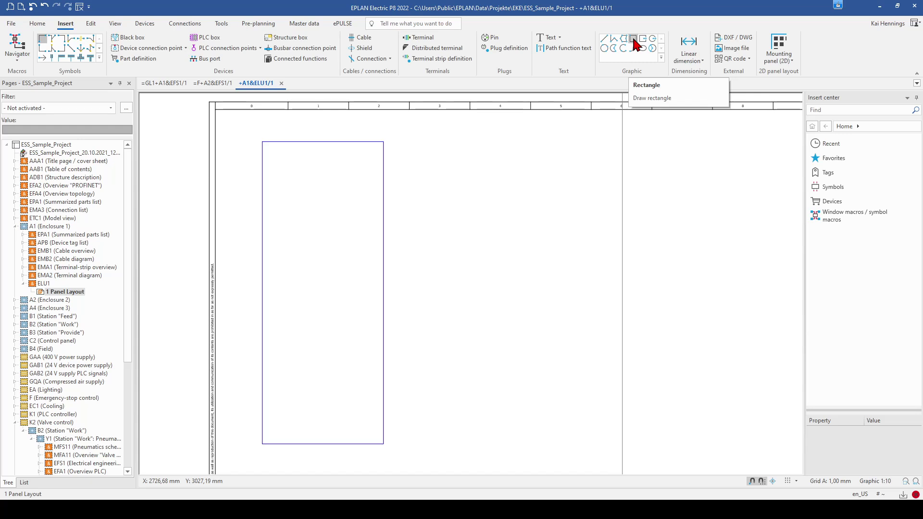
Start the Rectangle command and search the functions for "obje" to find Object snap on / off
left_click(635, 42)
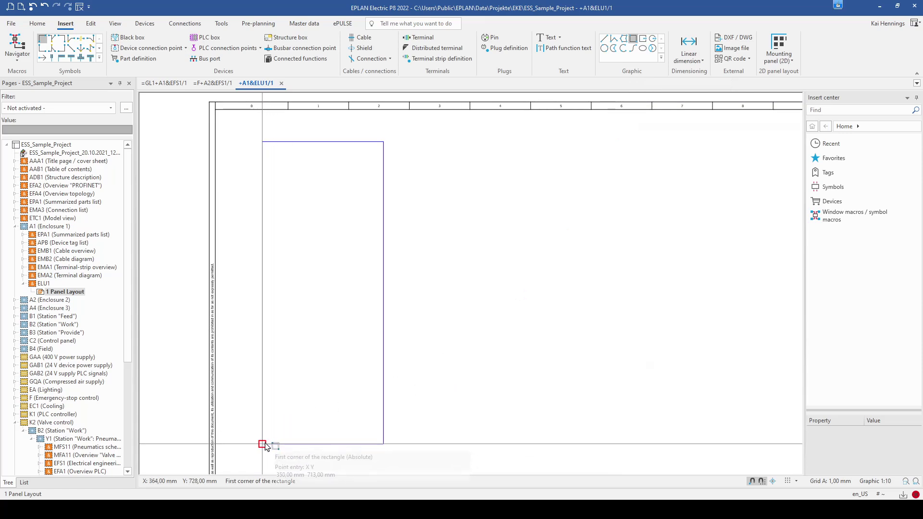
scroll(262, 444, "up", 2)
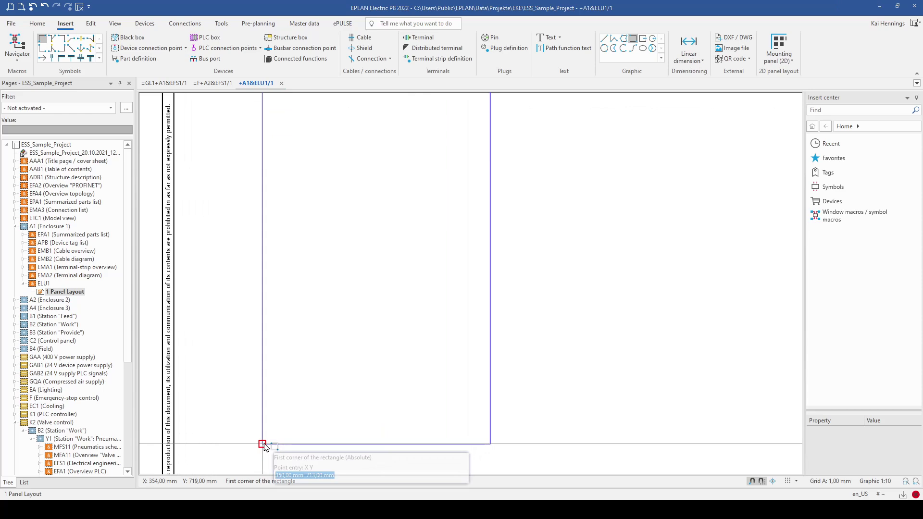
left_click(404, 23)
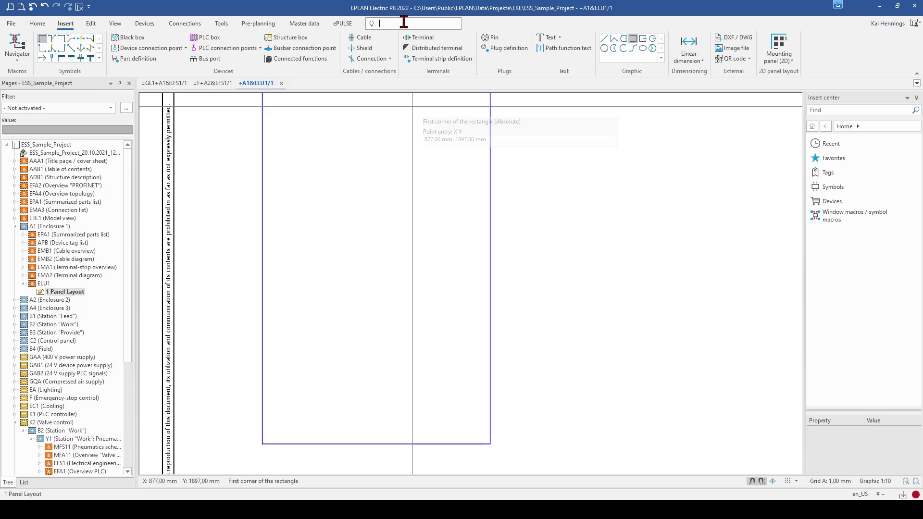
type("obje")
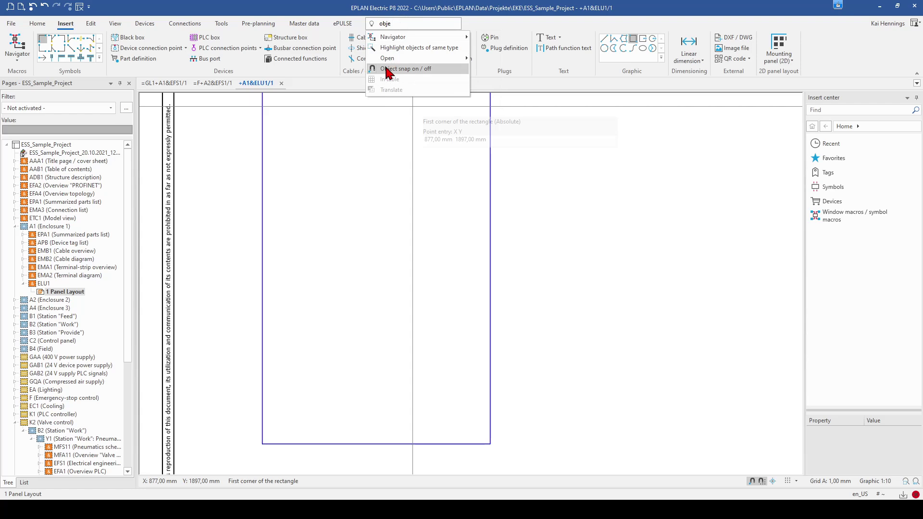
left_click(291, 409)
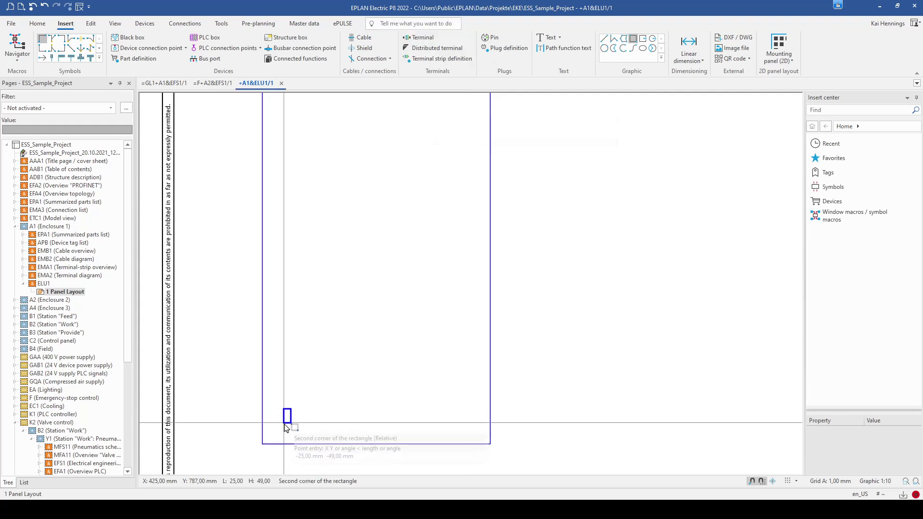
key("Escape")
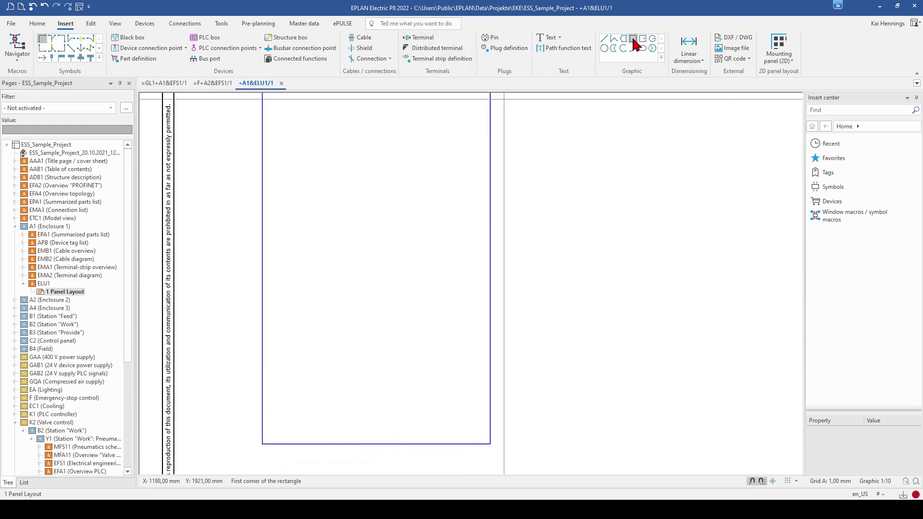
Draw a rectangle about 800 mm wide and 47 mm high across the lower edge of the mounting panel
left_click(262, 444)
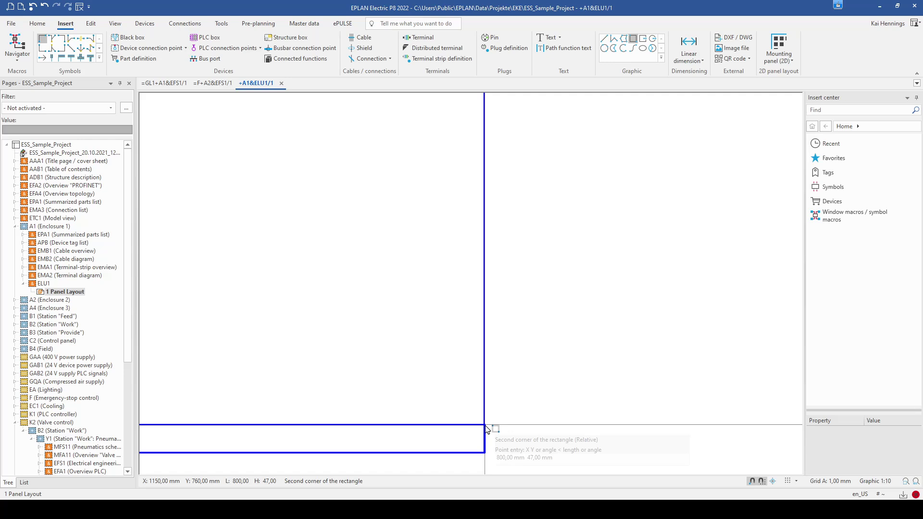
left_click(486, 429)
scroll(486, 429, "down", 2)
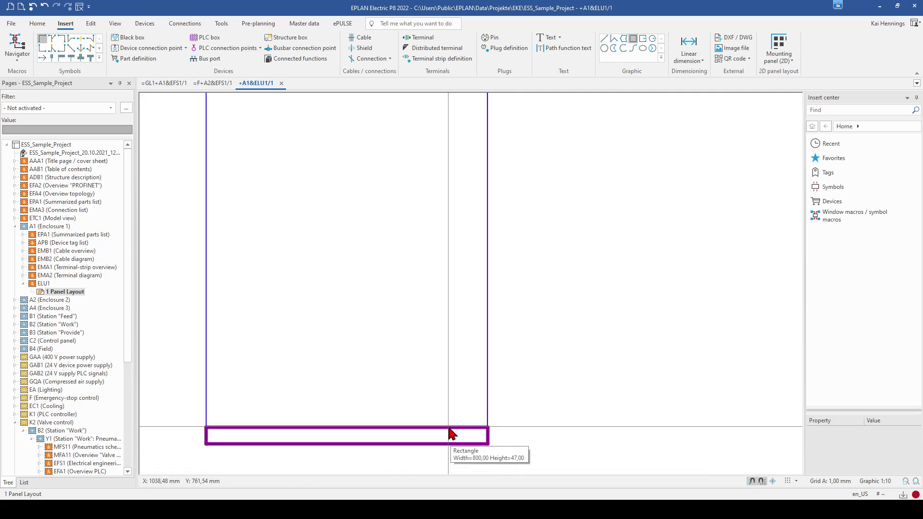
Set the height of the rectangle at the mounting panel's lower edge to 50 mm in its properties
double_click(452, 434)
left_click(241, 182)
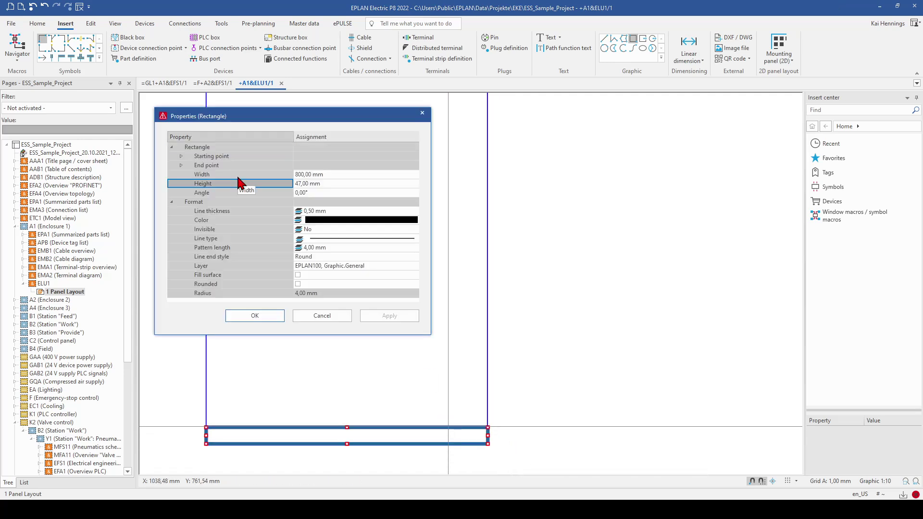
left_click(299, 184)
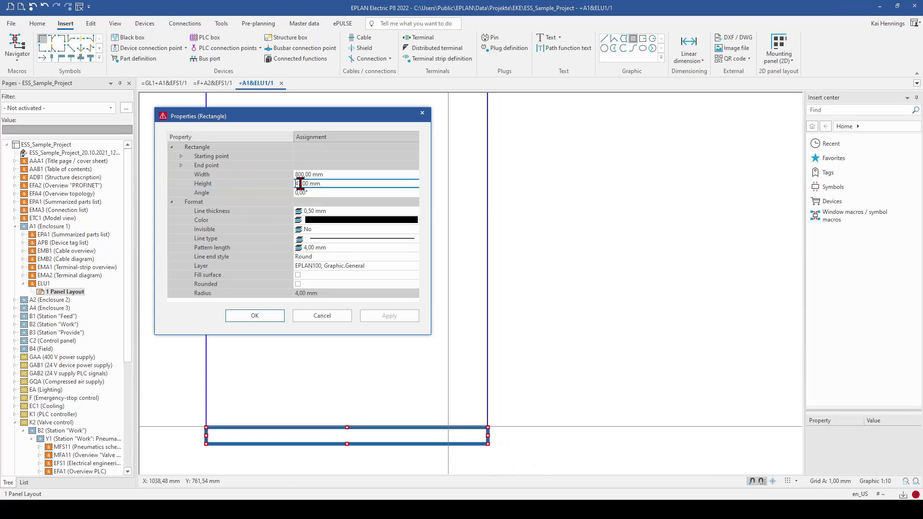
key("Delete")
type("50")
left_click(255, 315)
scroll(459, 404, "down", 2)
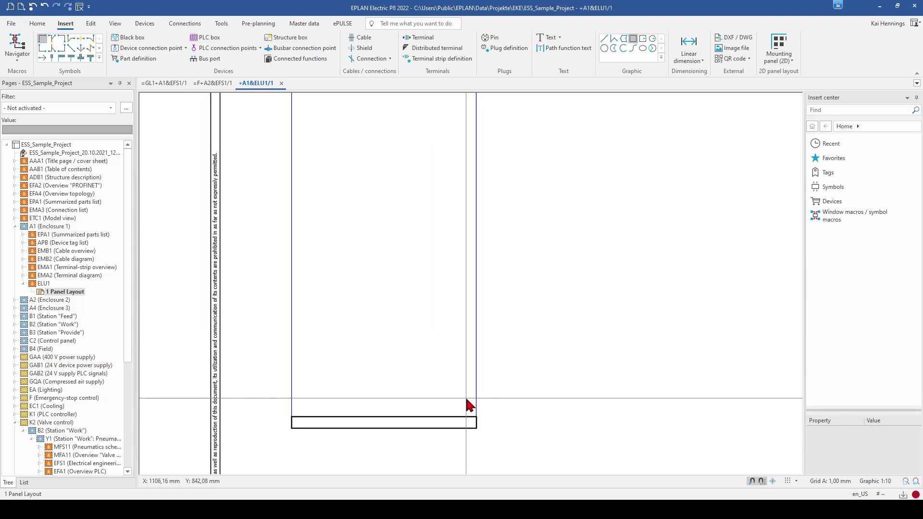
Enable Fill surface for the rectangle along the mounting panel's lower edge
double_click(373, 417)
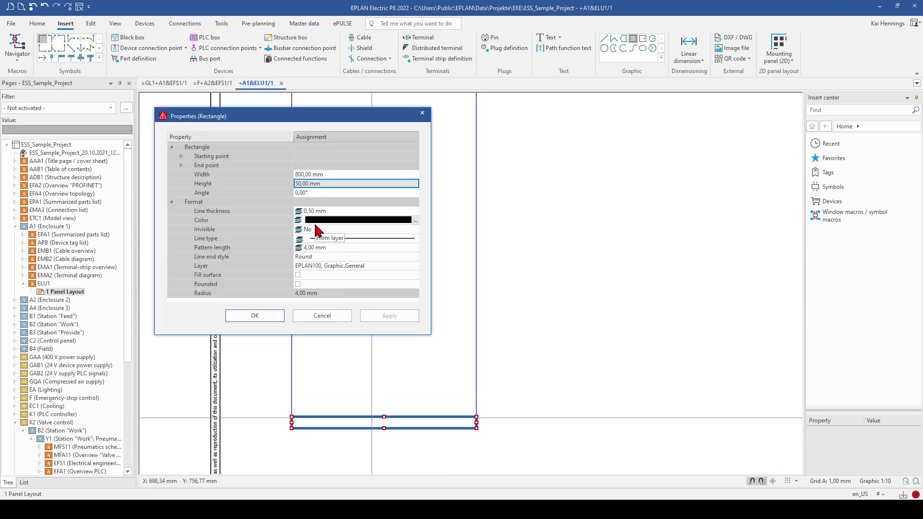
left_click(297, 275)
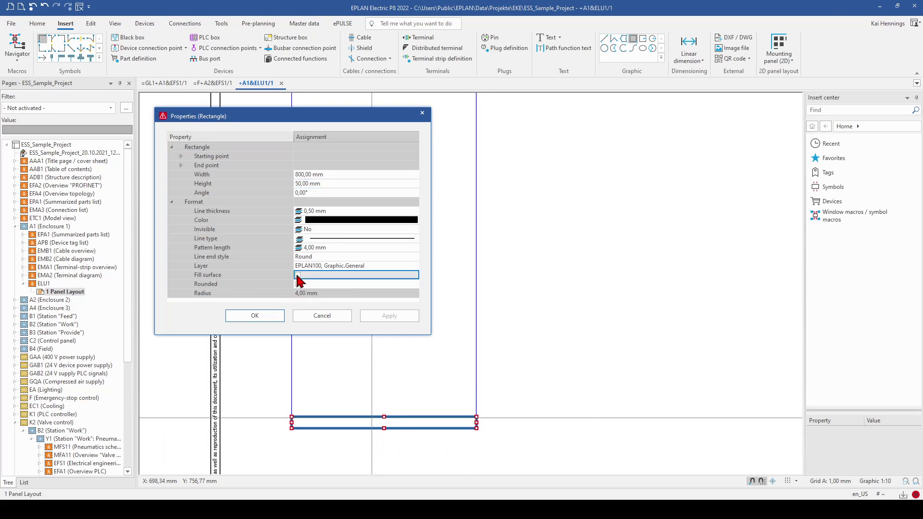
left_click(297, 276)
left_click(247, 315)
scroll(396, 374, "down", 2)
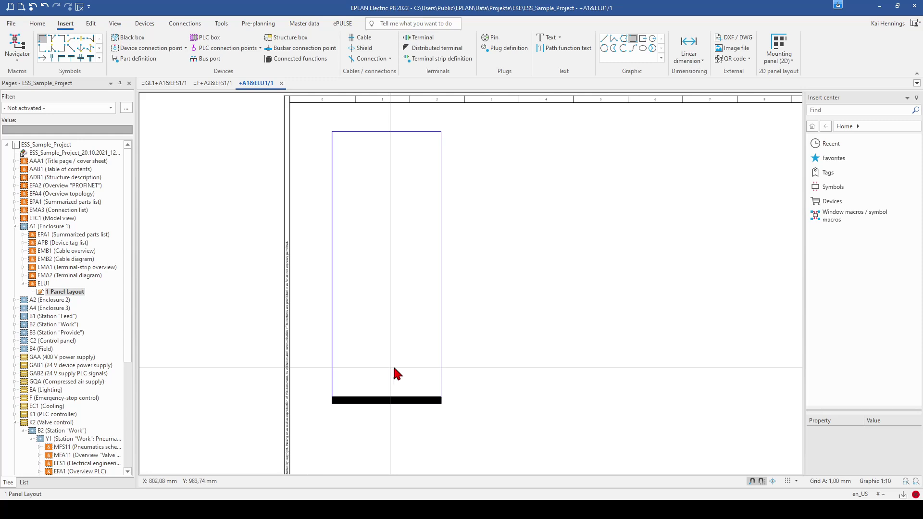
Copy the filled bar and place one duplicate along the inside of the mounting panel's upper edge
scroll(383, 336, "up", 1)
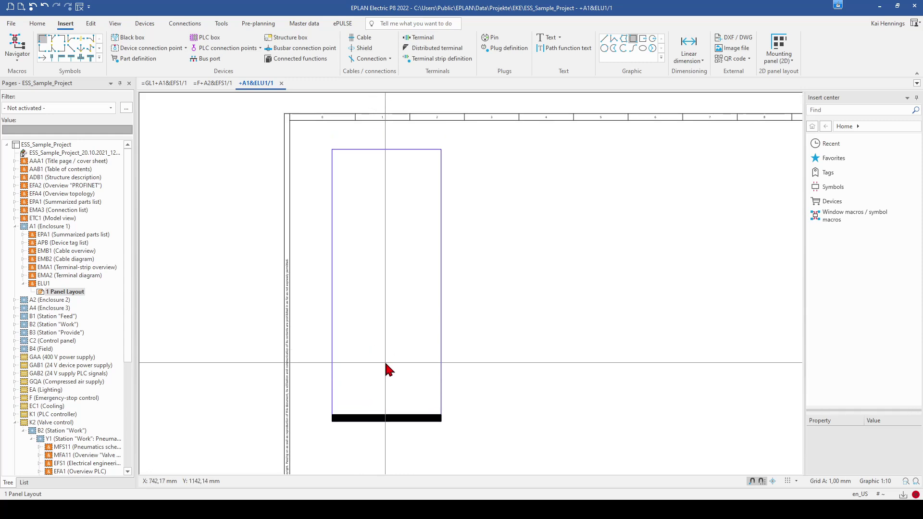
left_click(380, 420)
key("ctrl+c")
key("ctrl+v")
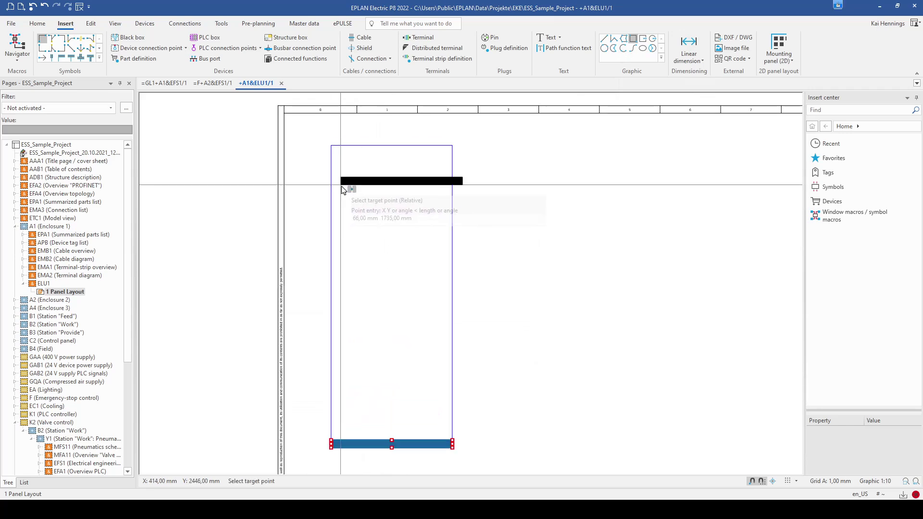
scroll(342, 189, "up", 4)
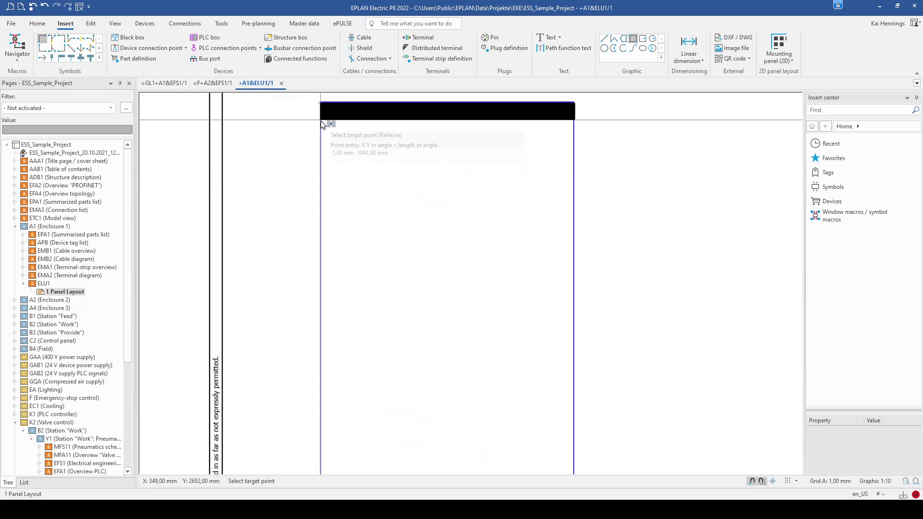
scroll(321, 120, "up", 4)
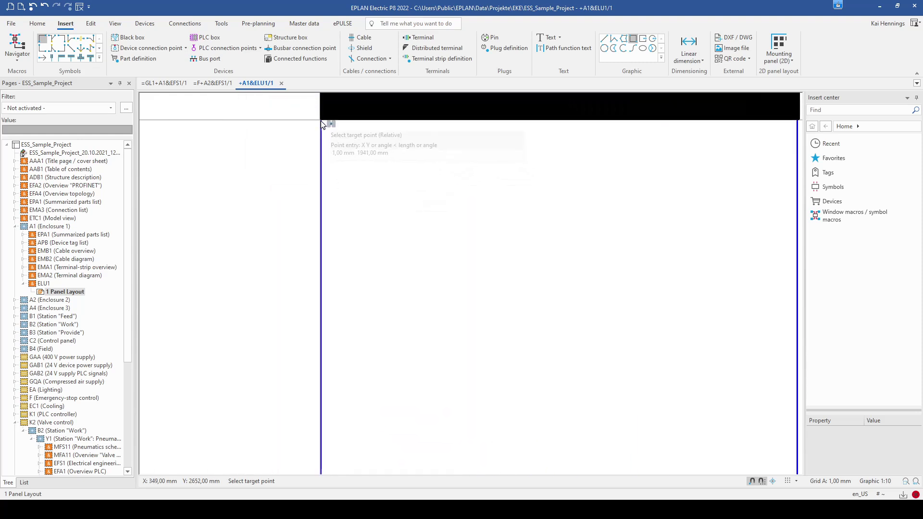
left_click(321, 199)
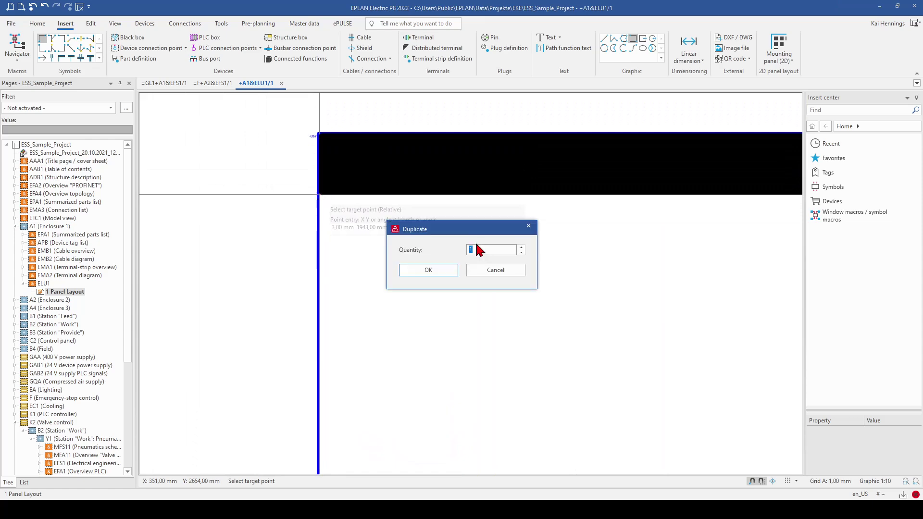
left_click(428, 271)
scroll(442, 307, "down", 2)
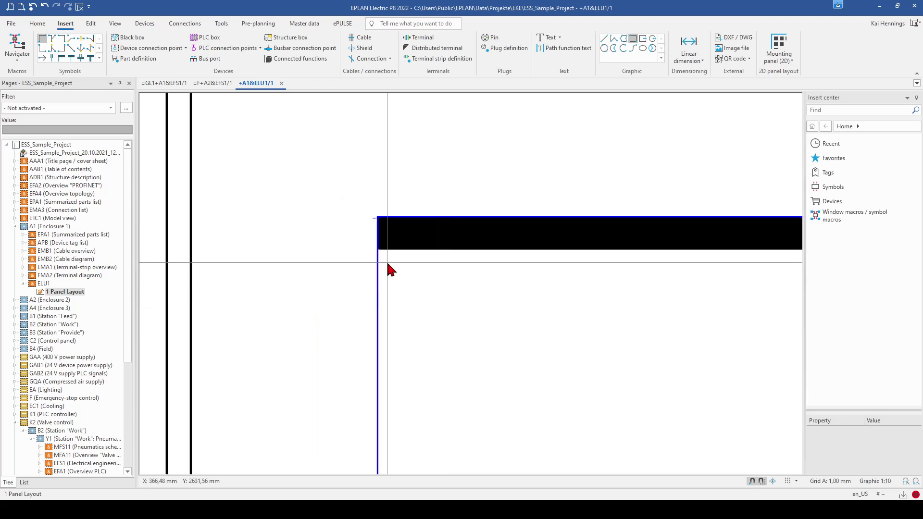
Draw a rectangle 60 mm wide and 1800 mm high extending upward from the lower-left corner of the upper filled bar
left_click(634, 40)
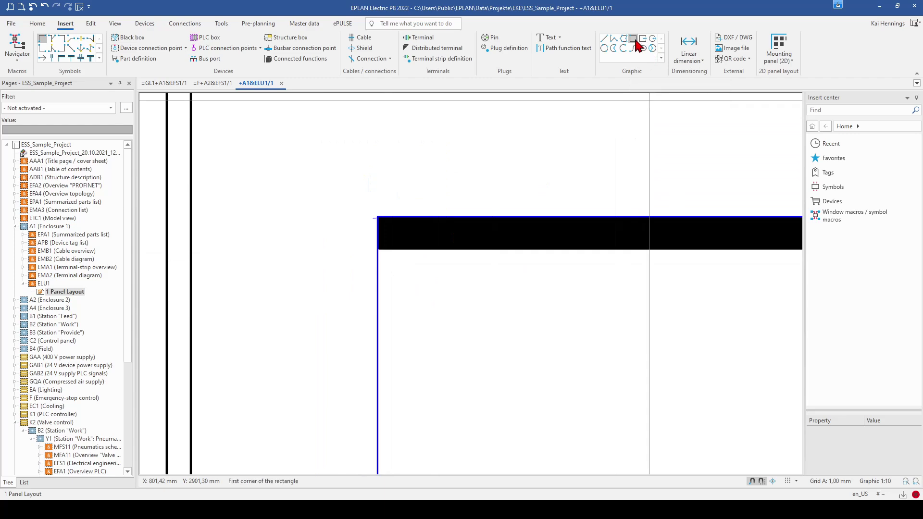
left_click(379, 249)
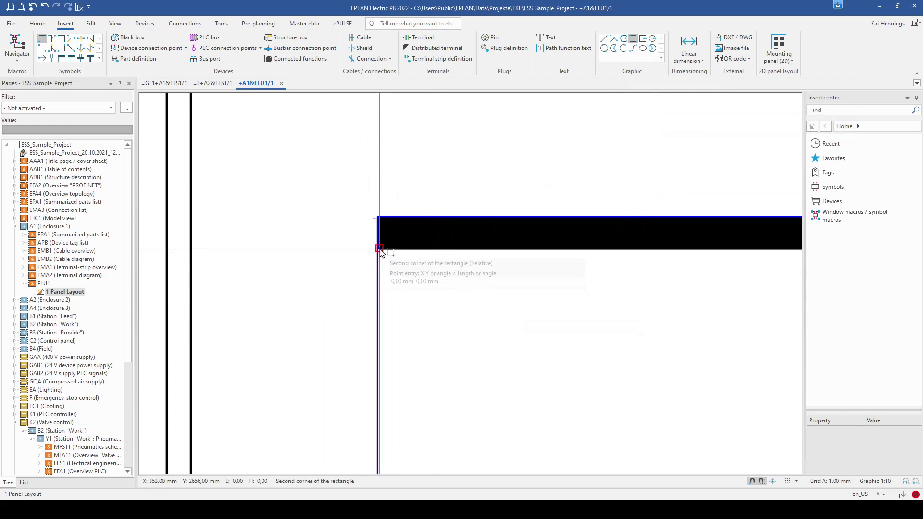
scroll(380, 249, "down", 2)
scroll(385, 308, "down", 5)
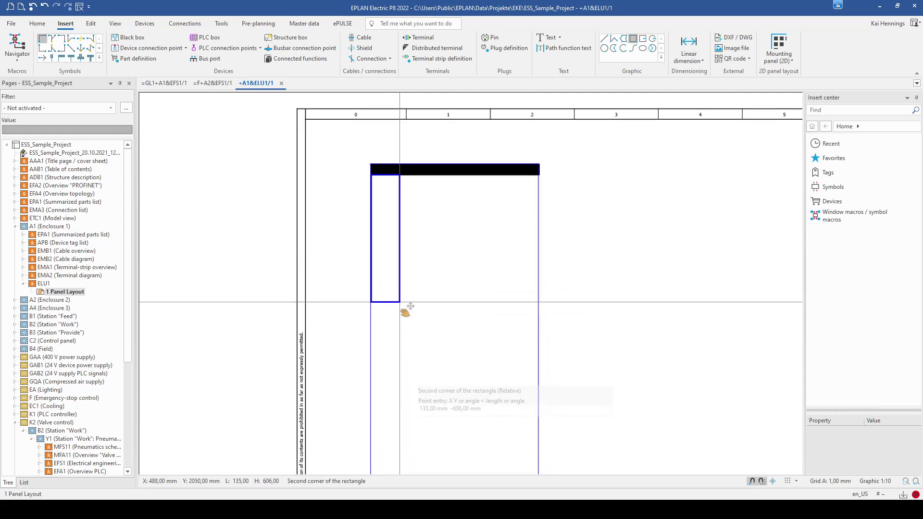
scroll(394, 351, "up", 5)
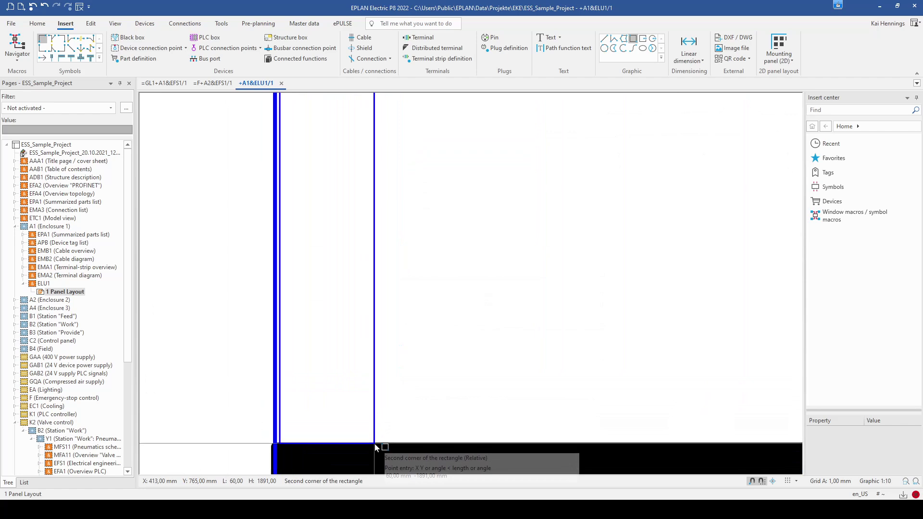
scroll(374, 443, "down", 2)
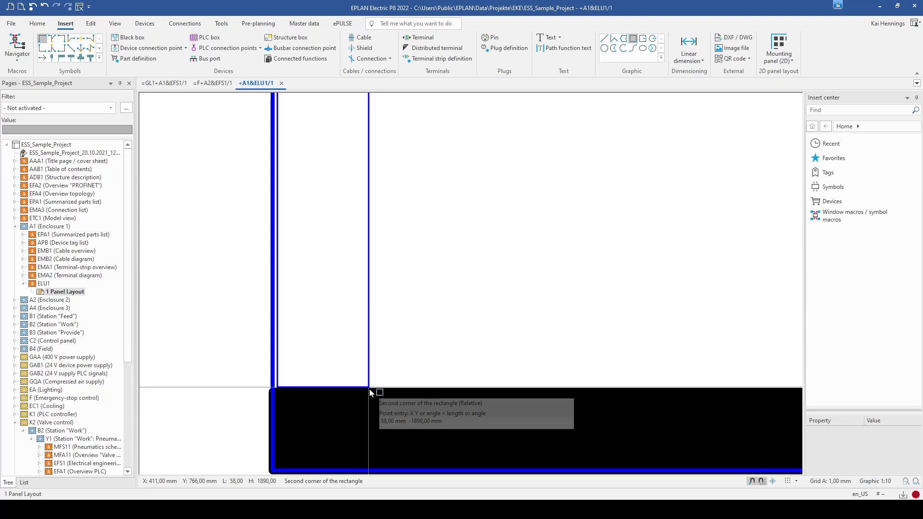
type("60 1800")
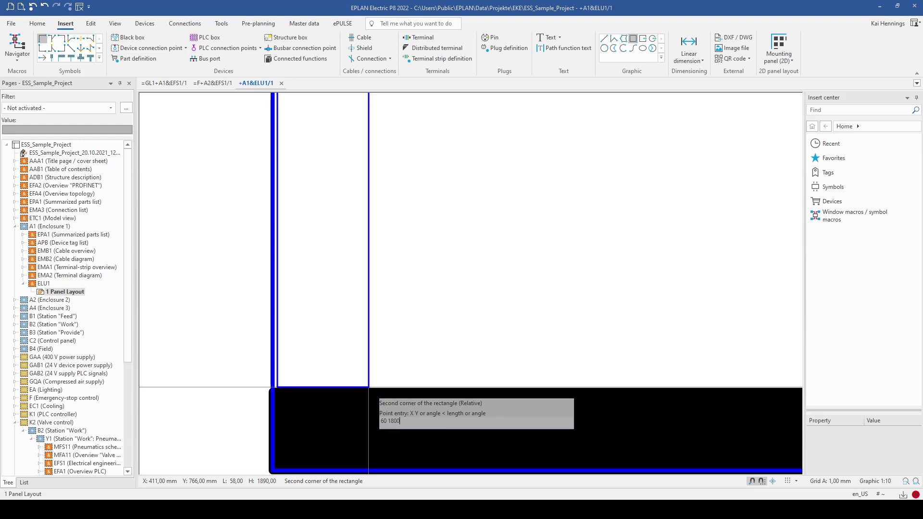
key("Return")
scroll(369, 185, "down", 3)
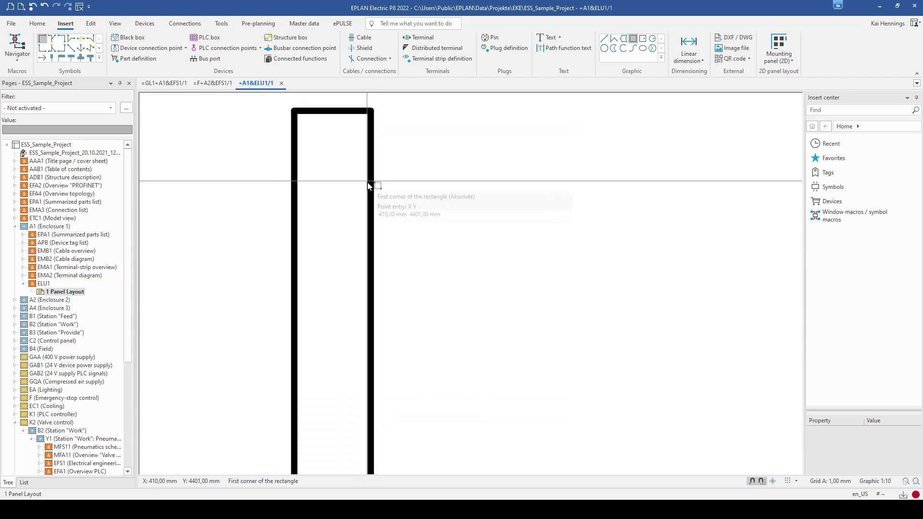
scroll(368, 185, "down", 3)
key("Escape")
Move the 60 by 1800 mm rectangle down inside the mounting panel, along its left edge and standing on the lower filled bar
left_click(366, 304)
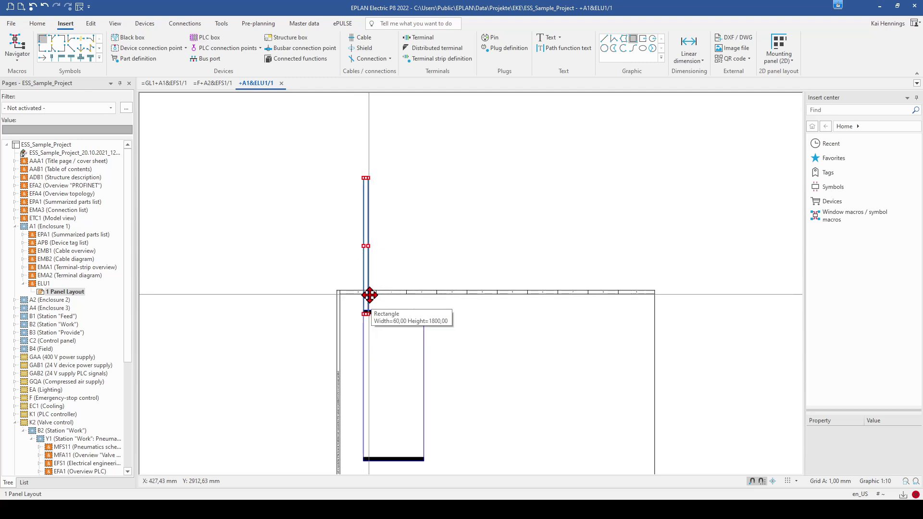
left_click_drag(370, 296, 370, 443)
left_click(370, 442)
scroll(373, 423, "up", 5)
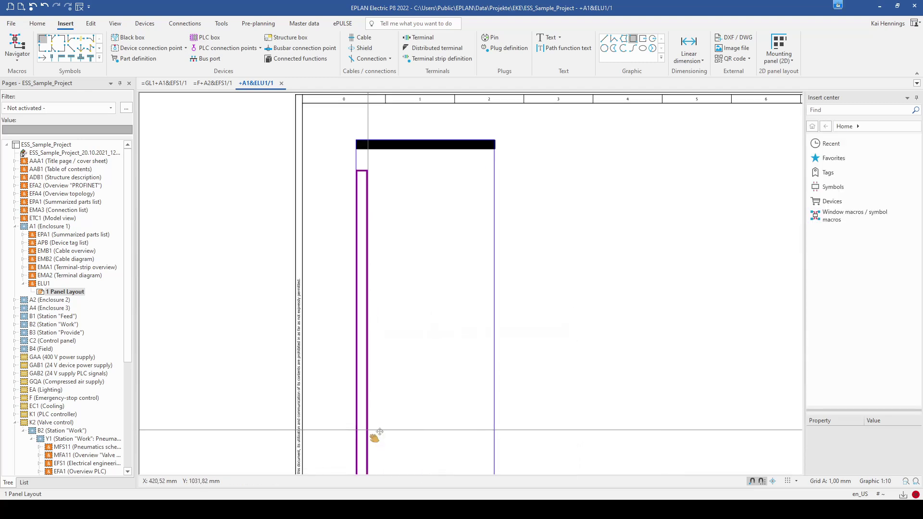
left_click(377, 359)
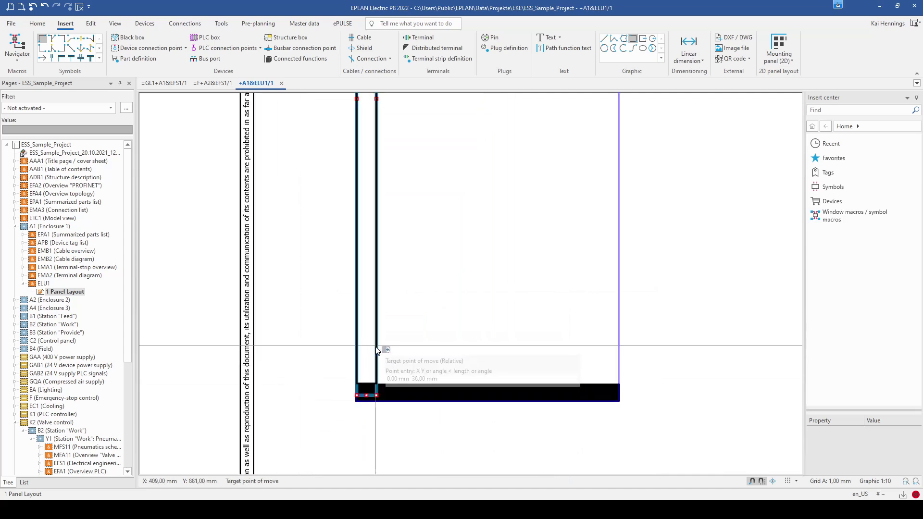
scroll(461, 232, "down", 3)
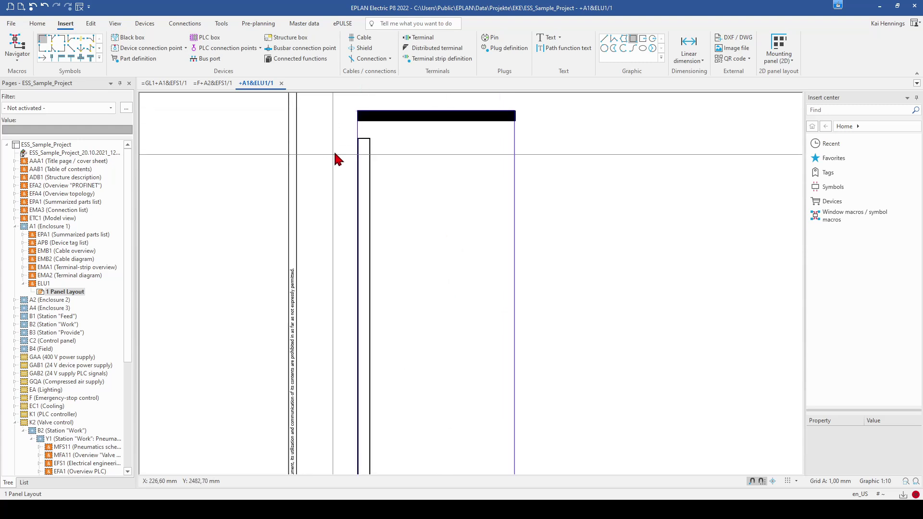
scroll(392, 122, "up", 2)
scroll(392, 122, "up", 4)
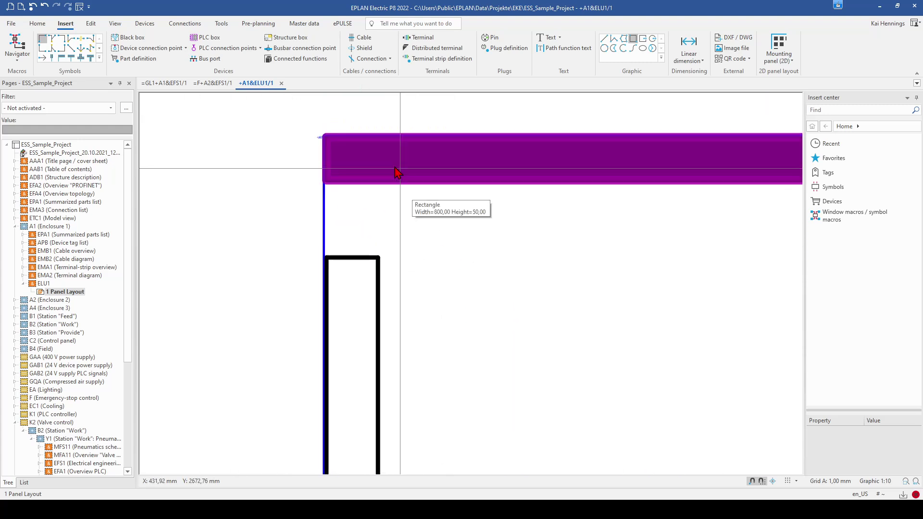
Stretch the vertical rectangle along the panel's left edge up to the upper bar, about 1889 mm high, and enable Fill surface for it
left_click_drag(353, 260, 376, 237)
scroll(517, 237, "down", 2)
double_click(435, 264)
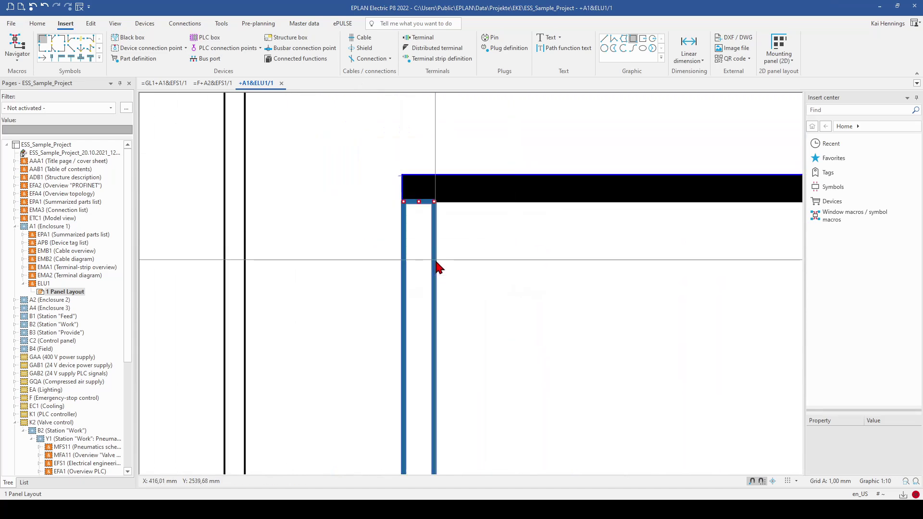
left_click(298, 284)
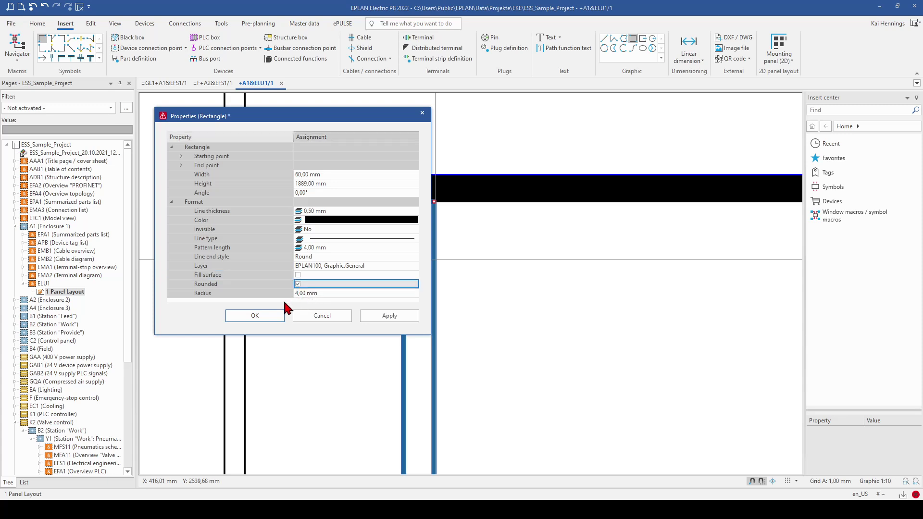
left_click(254, 316)
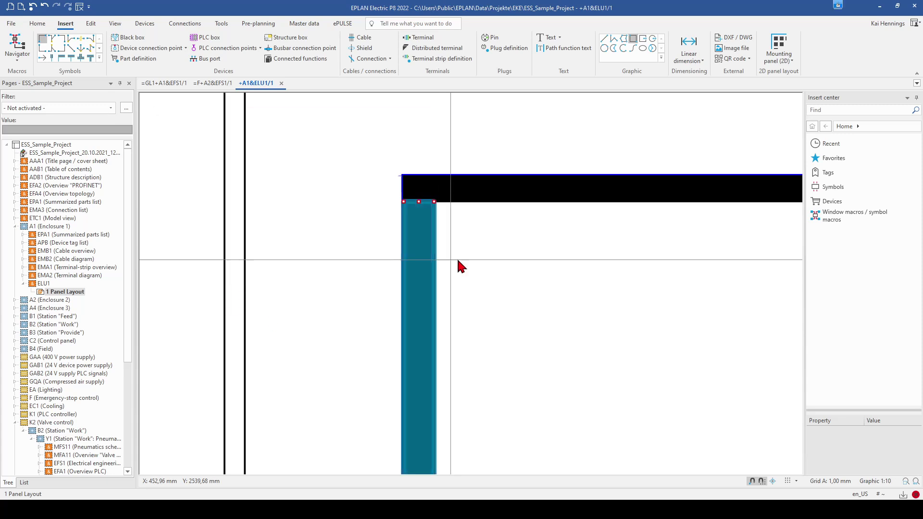
scroll(511, 271, "down", 4)
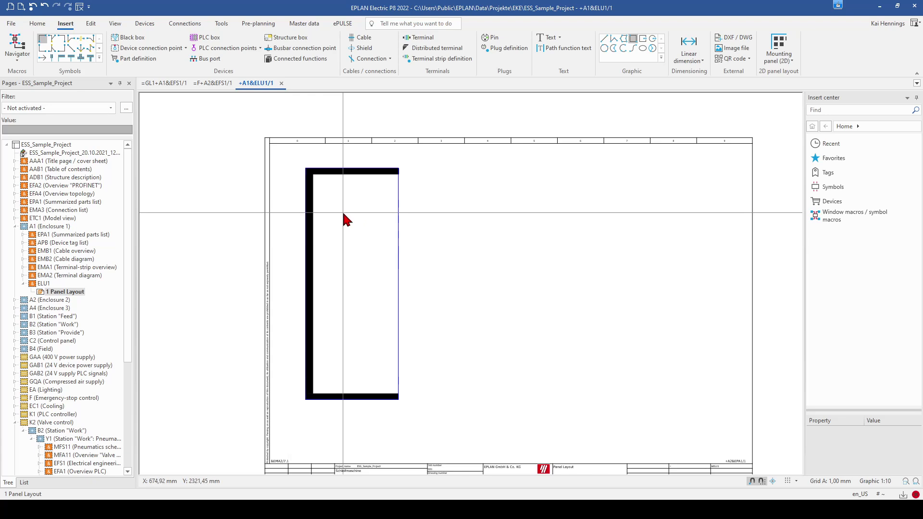
Examine the mounting data and dimensions of the power circuit breaker SIE.3RV1 021-1GA10 in parts management
left_click(309, 25)
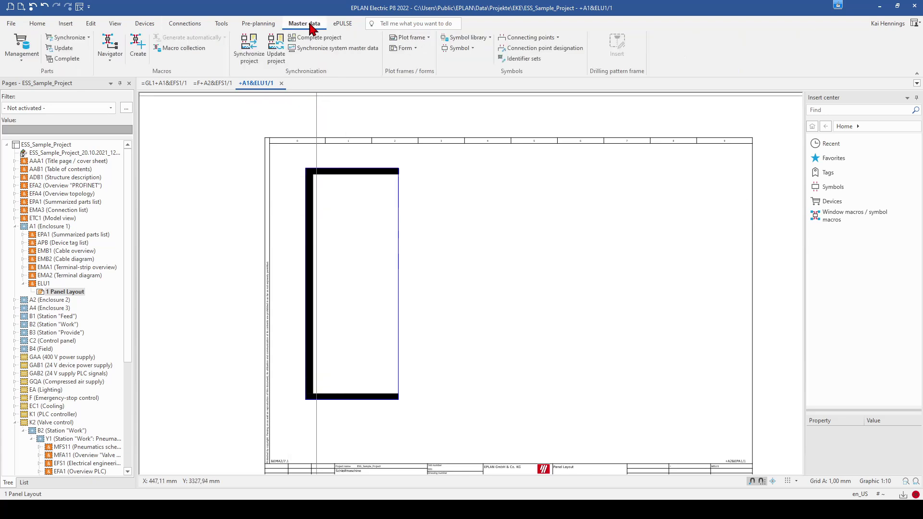
left_click(22, 44)
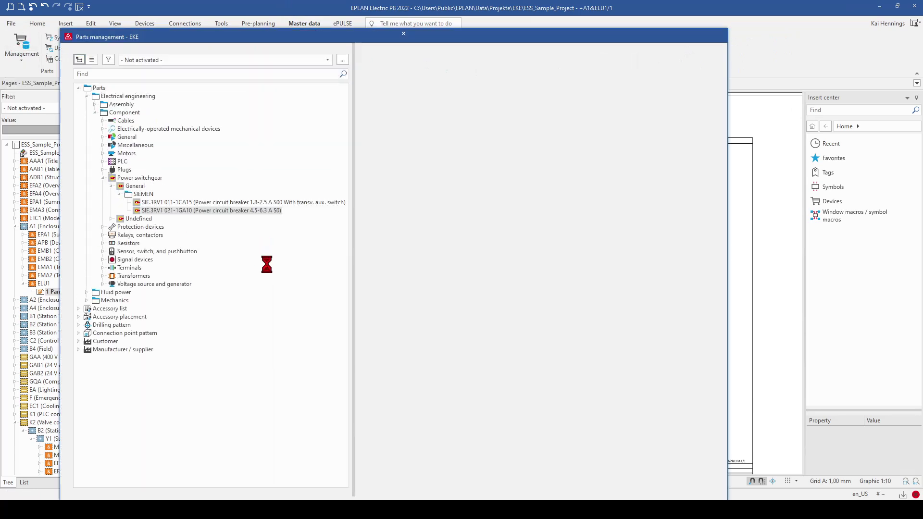
left_click(198, 210)
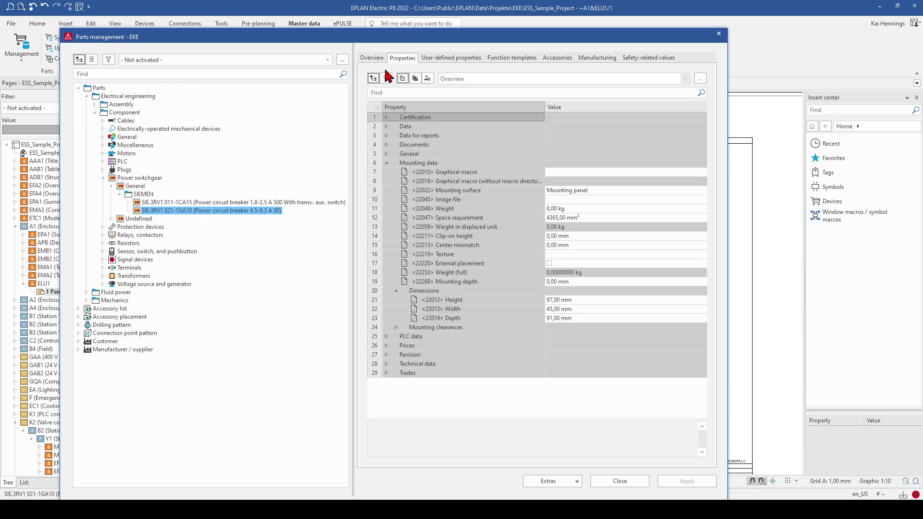
left_click(400, 59)
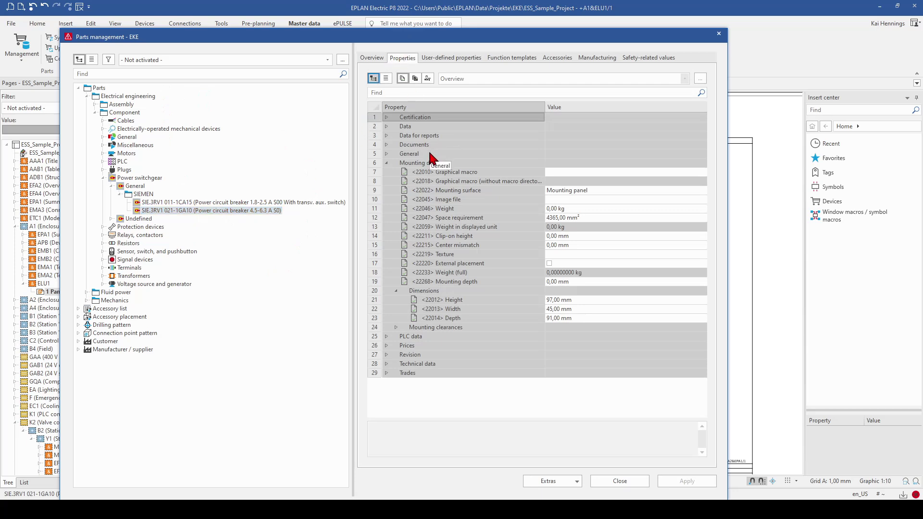
left_click(397, 164)
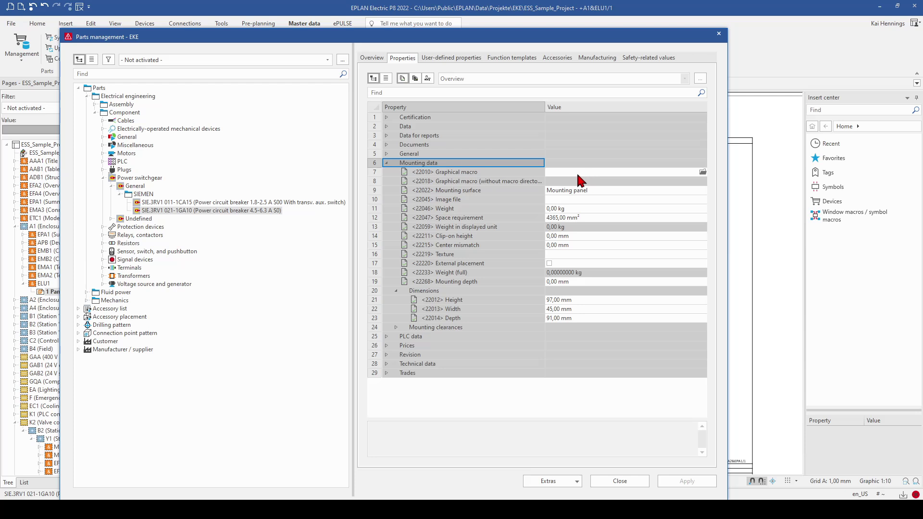
left_click(418, 291)
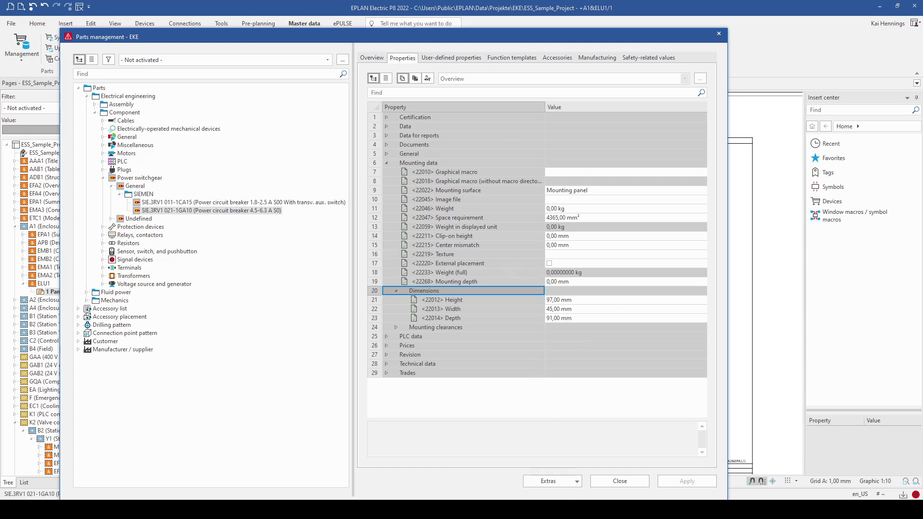
left_click(620, 484)
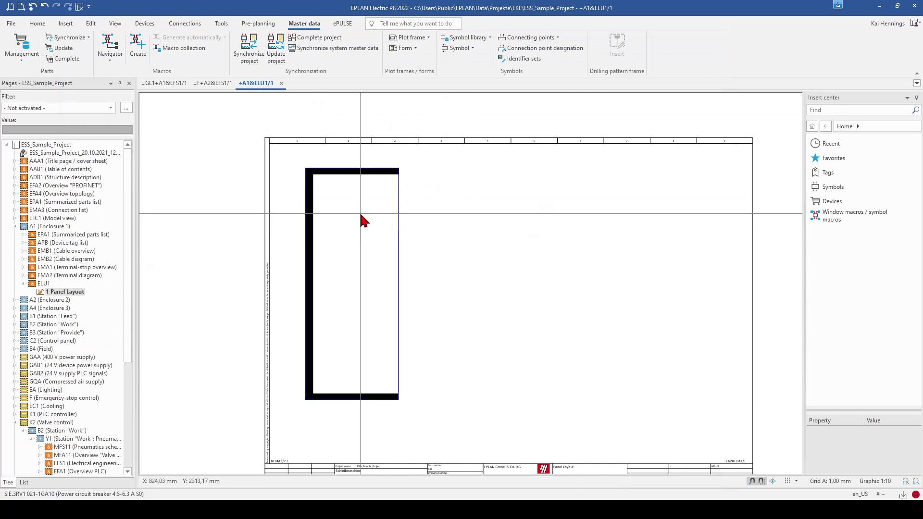
Open the 2D panel layout navigator and expand all parts of A1 (Enclosure 1) down to GAA (400 V power supply)
scroll(319, 190, "up", 2)
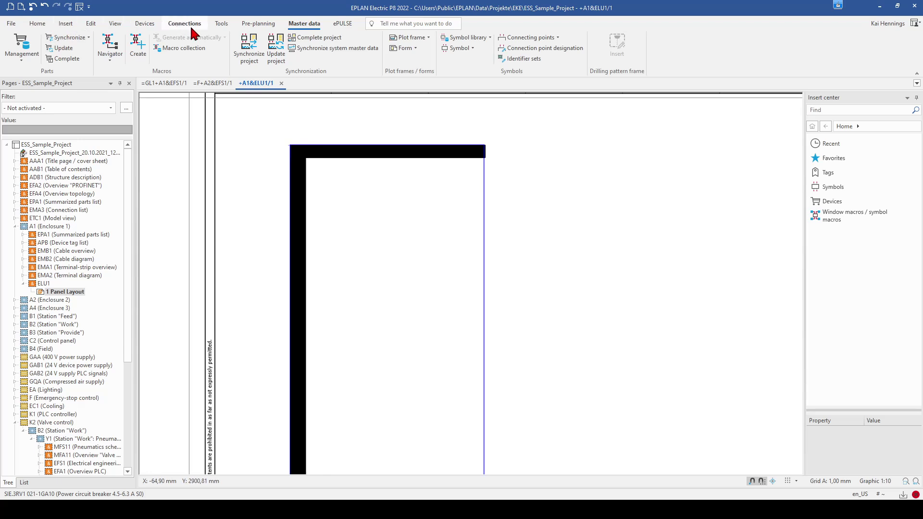
left_click(148, 27)
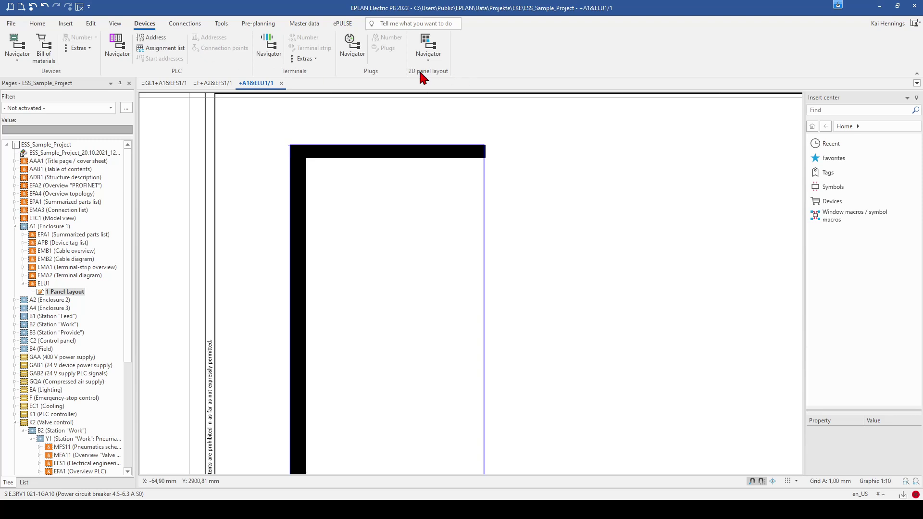
left_click(428, 46)
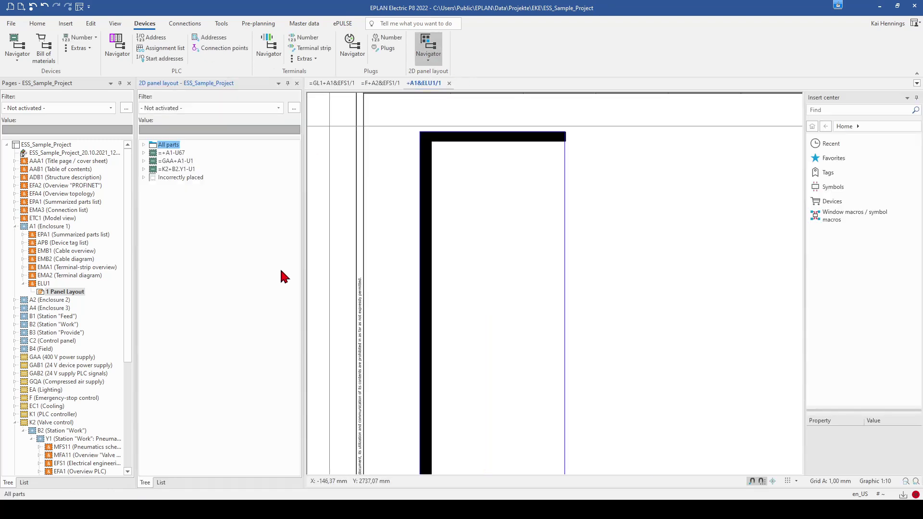
left_click(144, 153)
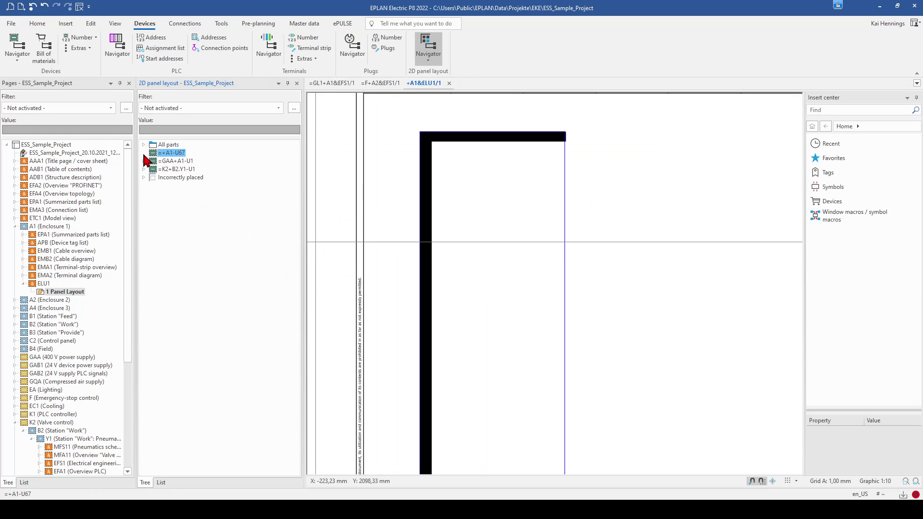
left_click(143, 144)
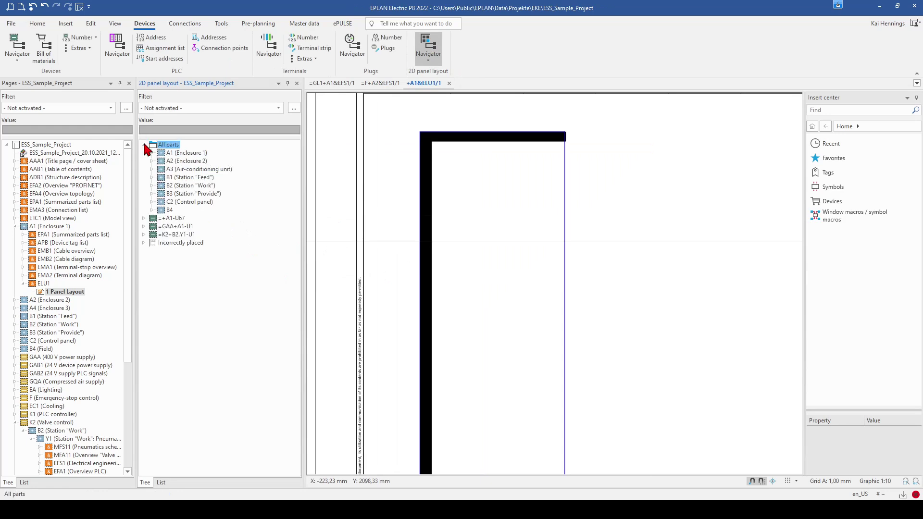
left_click(152, 153)
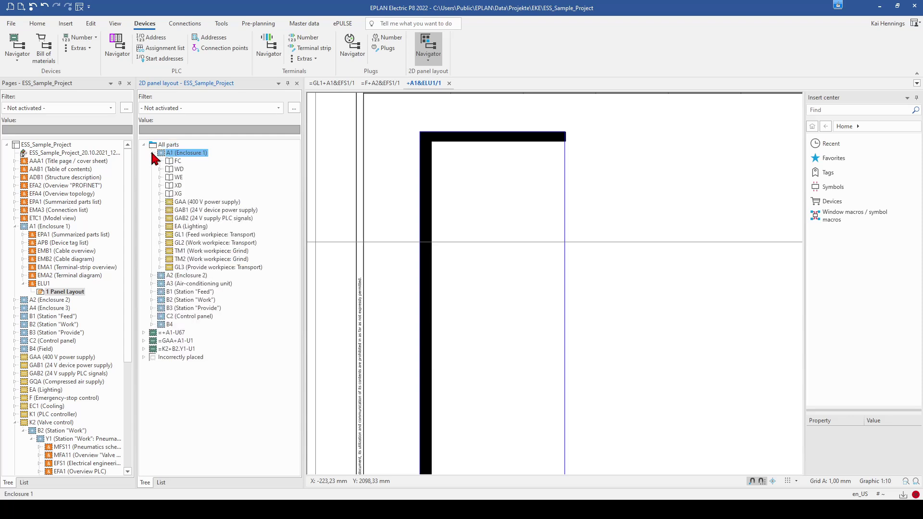
left_click(160, 202)
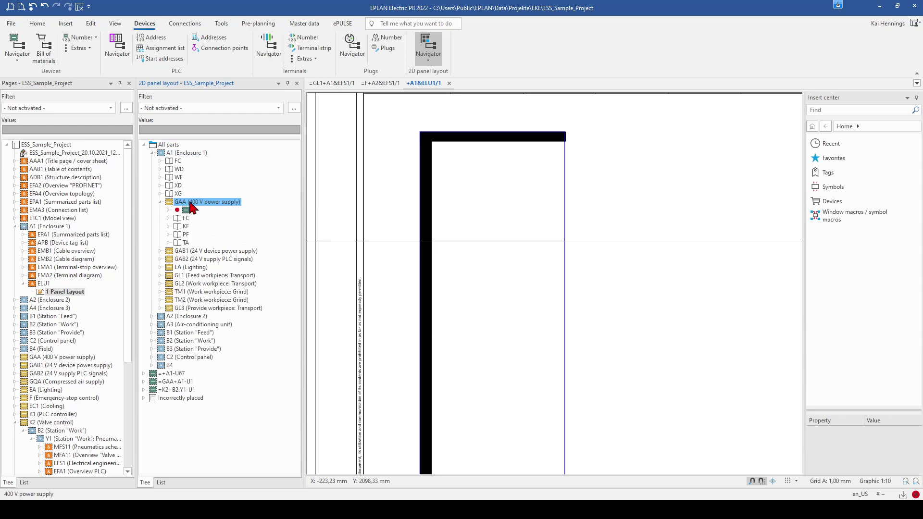
Place FC2's circuit breaker SIE.5SY4106-5 from GAA on the mounting panel, just right of the vertical bar and below the upper bar
left_click(169, 218)
left_click(177, 226)
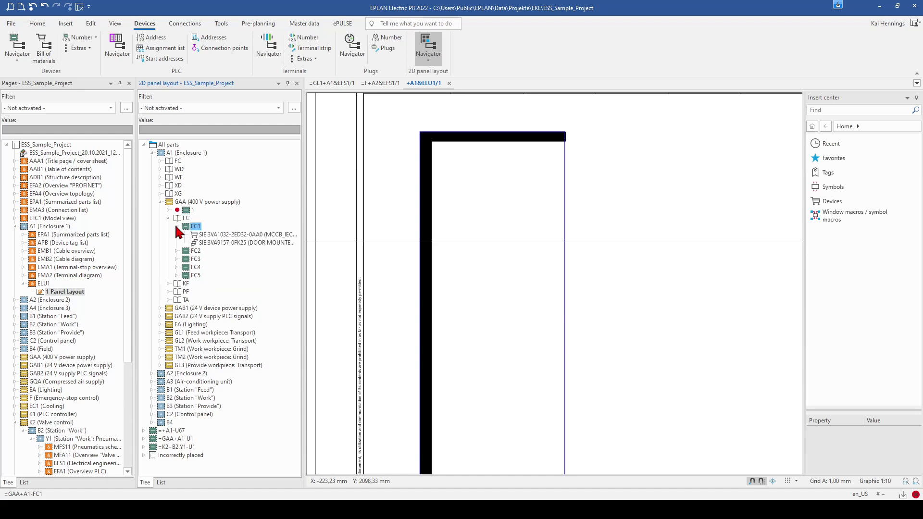
left_click(177, 251)
left_click(217, 259)
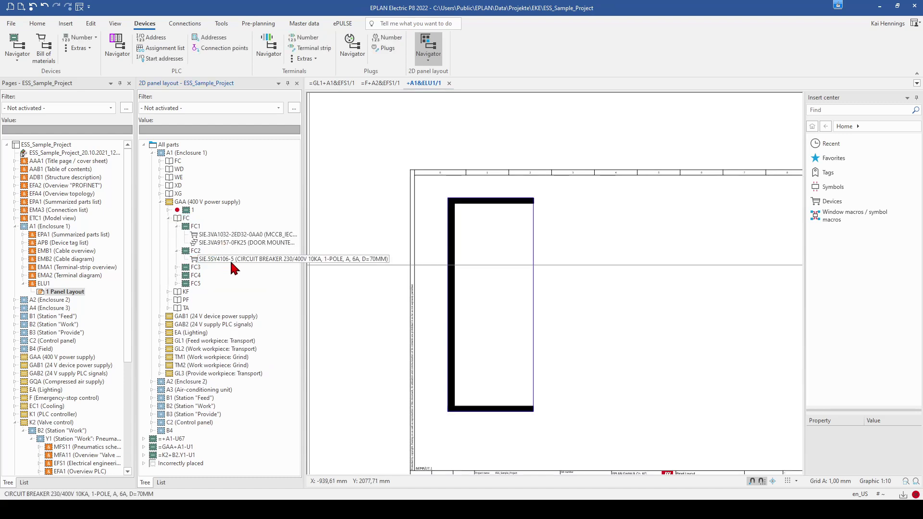
left_click_drag(224, 258, 495, 274)
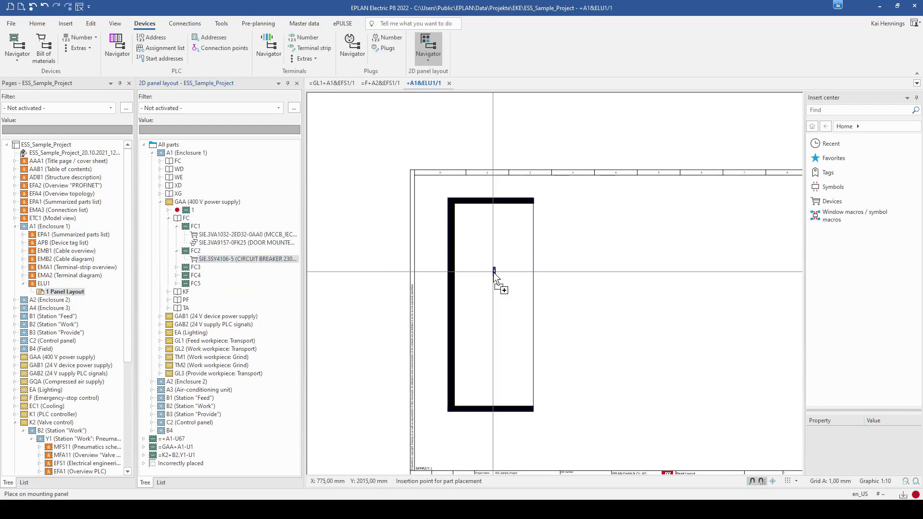
scroll(484, 262, "up", 3)
scroll(478, 214, "up", 2)
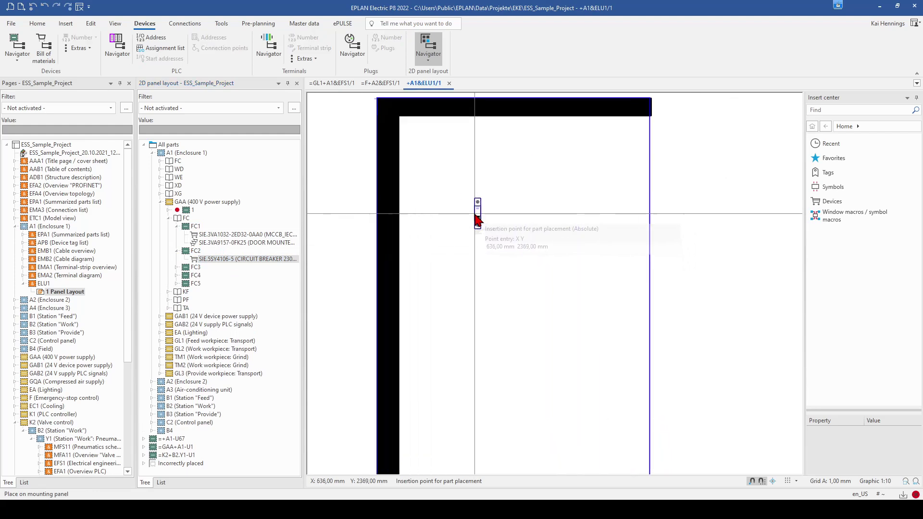
left_click(412, 225)
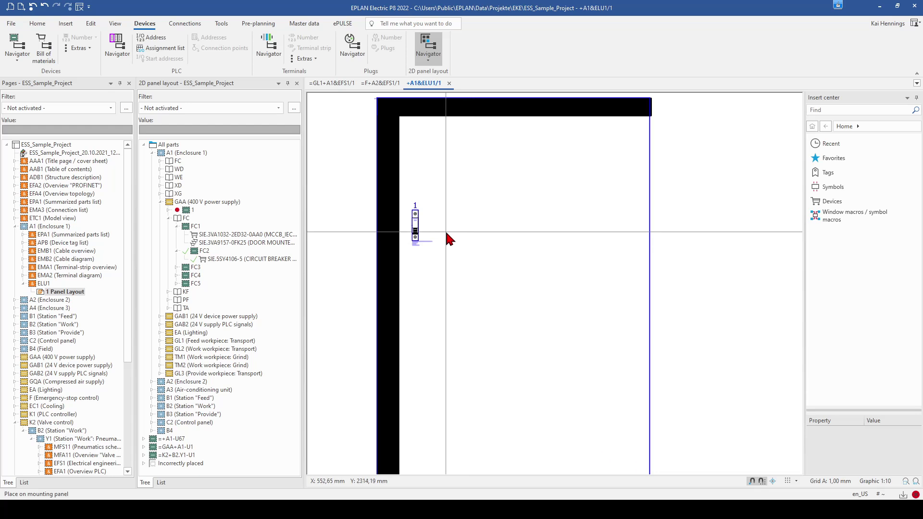
Place the circuit breakers of GAA's FC3, FC4 and FC5 together on the mounting panel, in a gapless row to the right of FC2's breaker
left_click(177, 268)
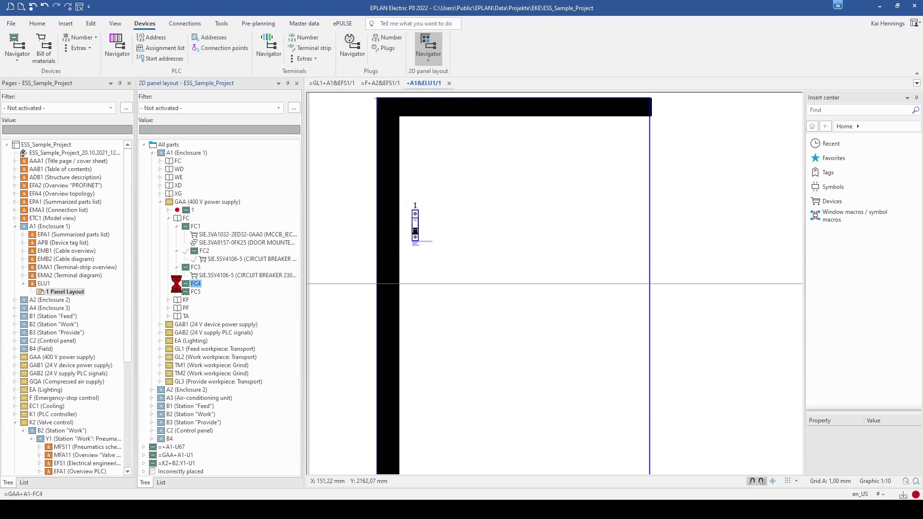
left_click(176, 284)
left_click(176, 300)
left_click(232, 275)
left_click(230, 292, "ctrl")
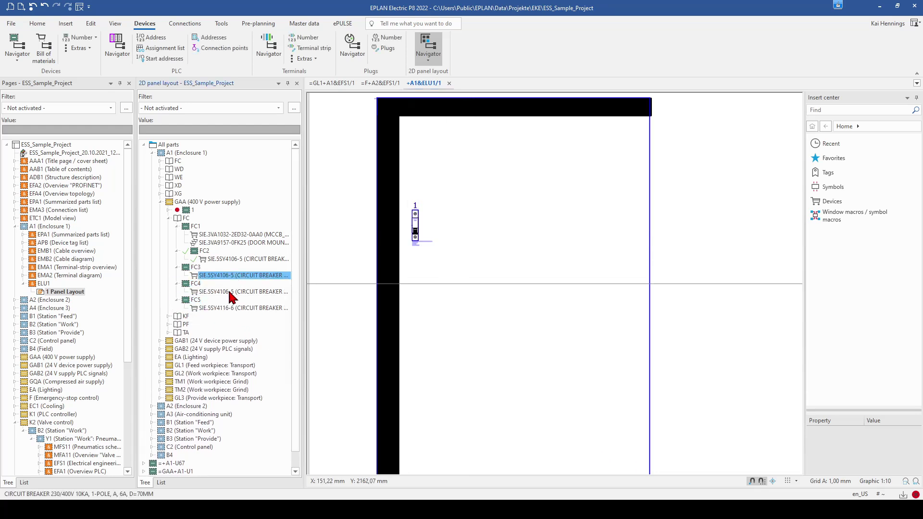
left_click(228, 308, "ctrl")
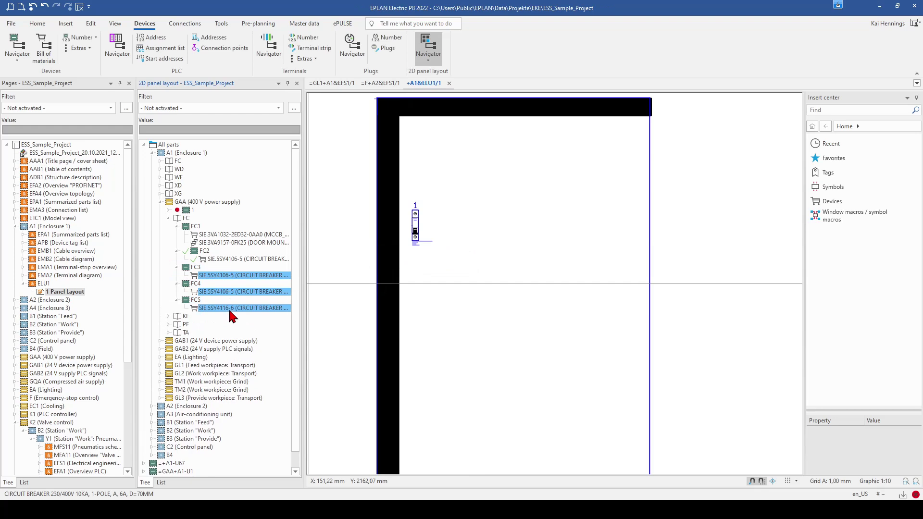
right_click(230, 311)
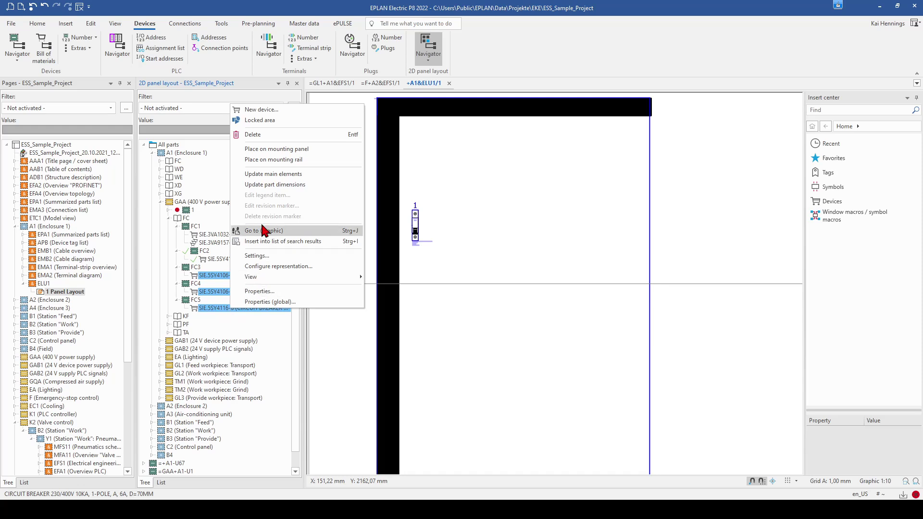
left_click(277, 150)
scroll(446, 237, "up", 5)
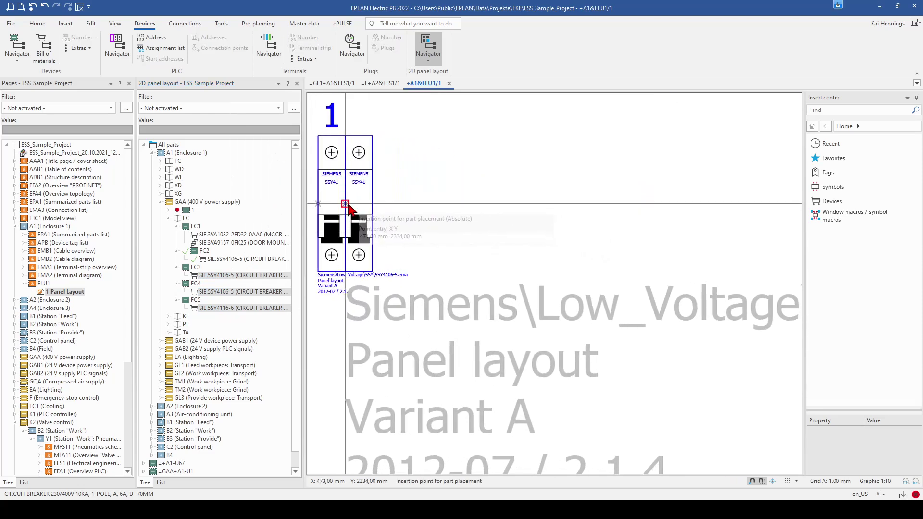
left_click(345, 205)
left_click(431, 214)
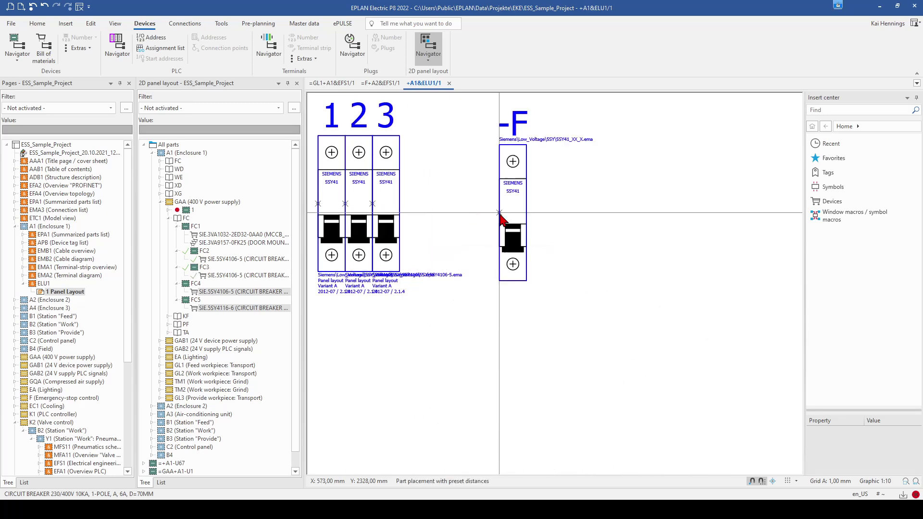
left_click(480, 223)
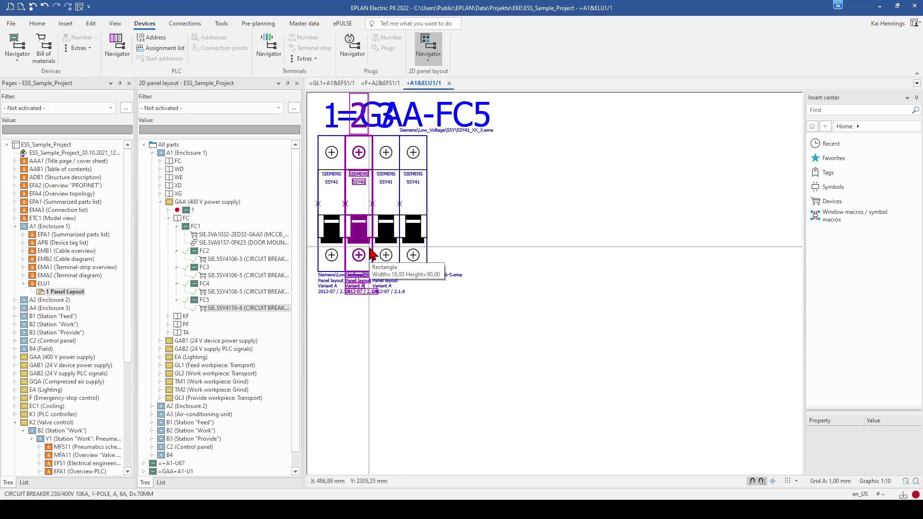
Place FC1's circuit breaker SIE.3RV2011-1GA15 from GAB1 (24 V device power supply) a short distance right of the breaker row
double_click(169, 342)
double_click(169, 349)
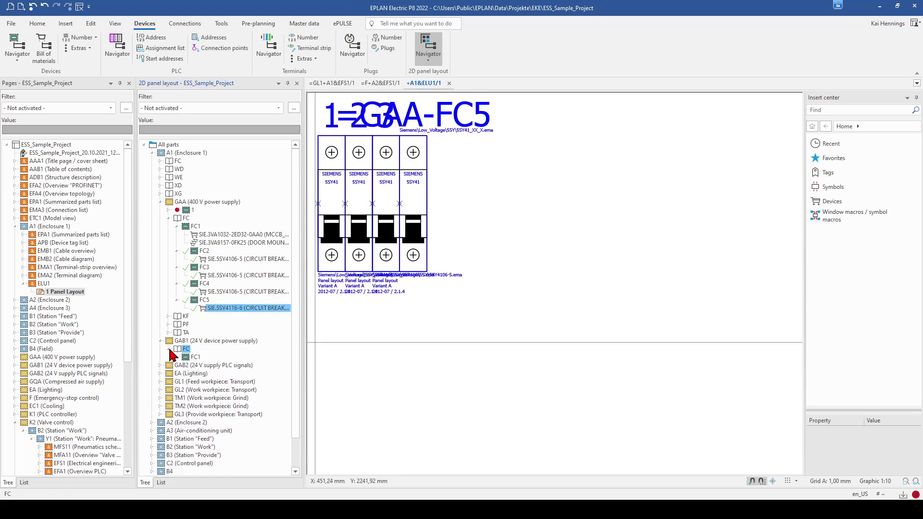
left_click(176, 357)
left_click(219, 366)
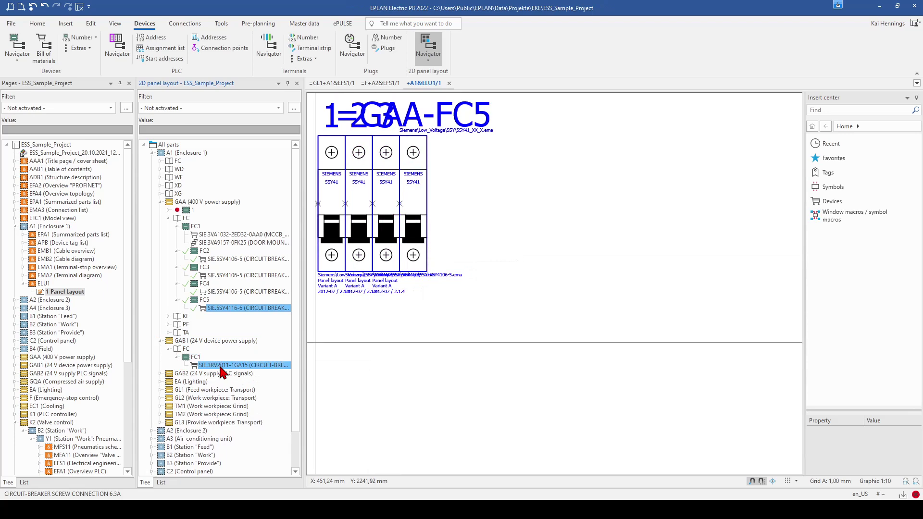
left_click_drag(221, 373, 470, 213)
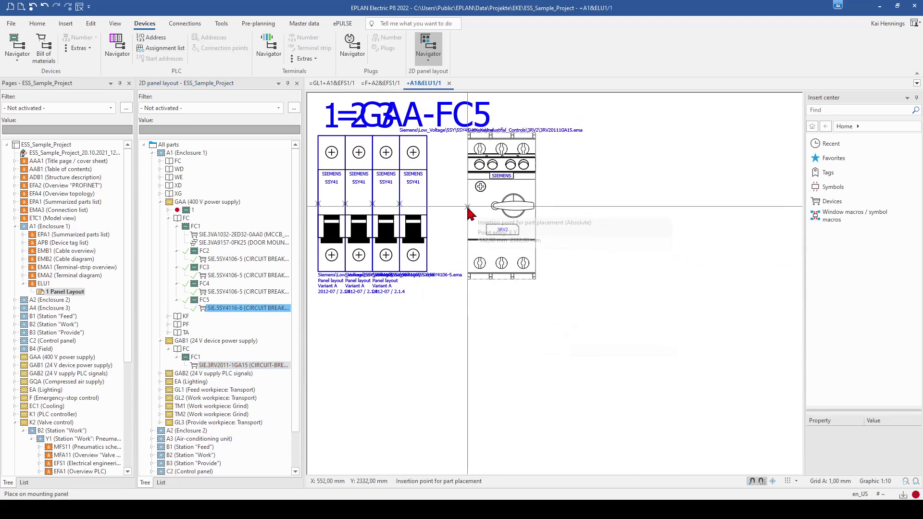
left_click(469, 203)
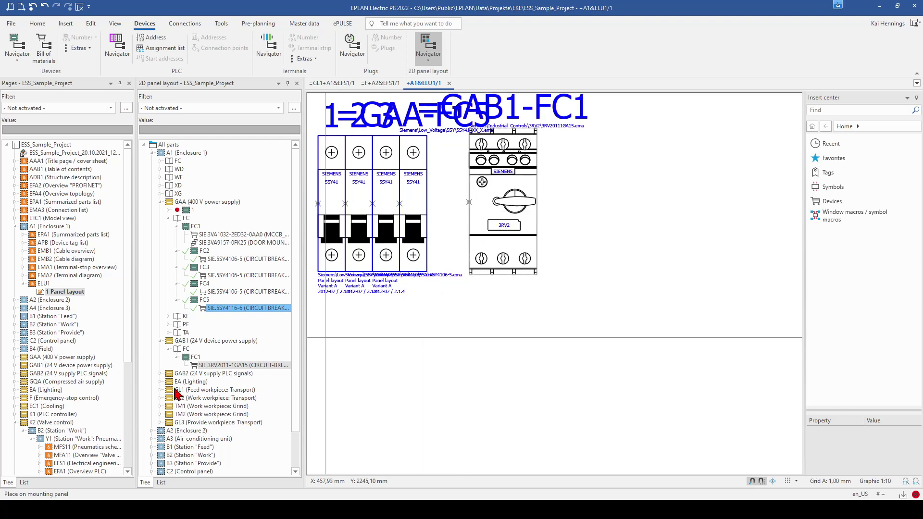
Place FC1's circuit breaker SIE.3RV1 021-1GA10 from GAB2 (24 V supply PLC signals) on the mounting panel, a short distance right of GAB1's breaker
left_click(160, 374)
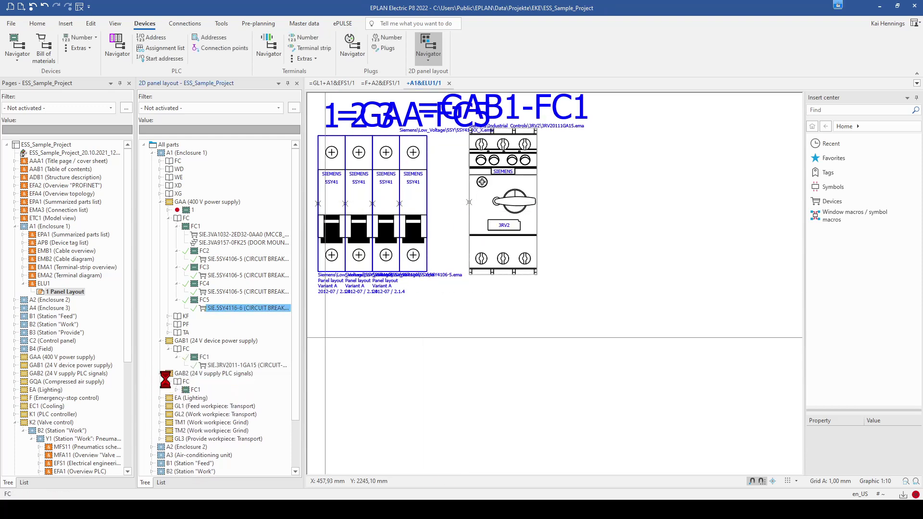
left_click(177, 390)
left_click(205, 398)
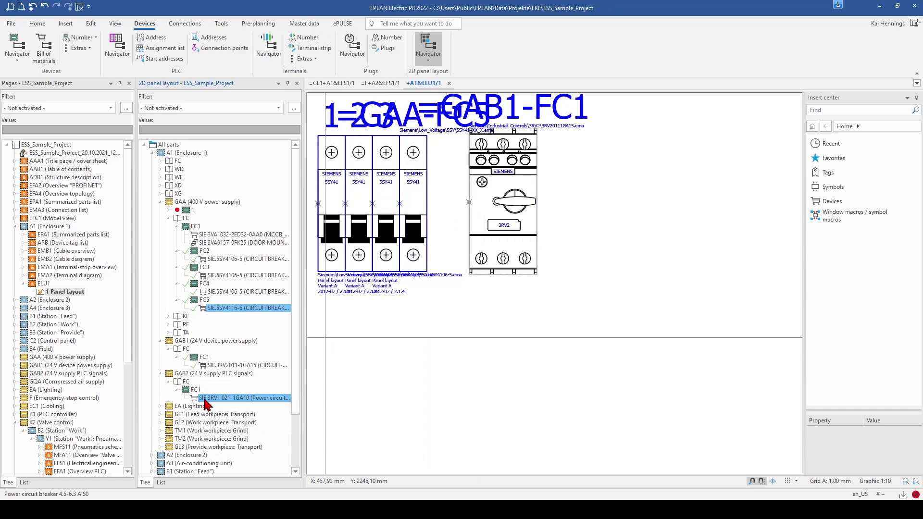
left_click_drag(206, 404, 552, 336)
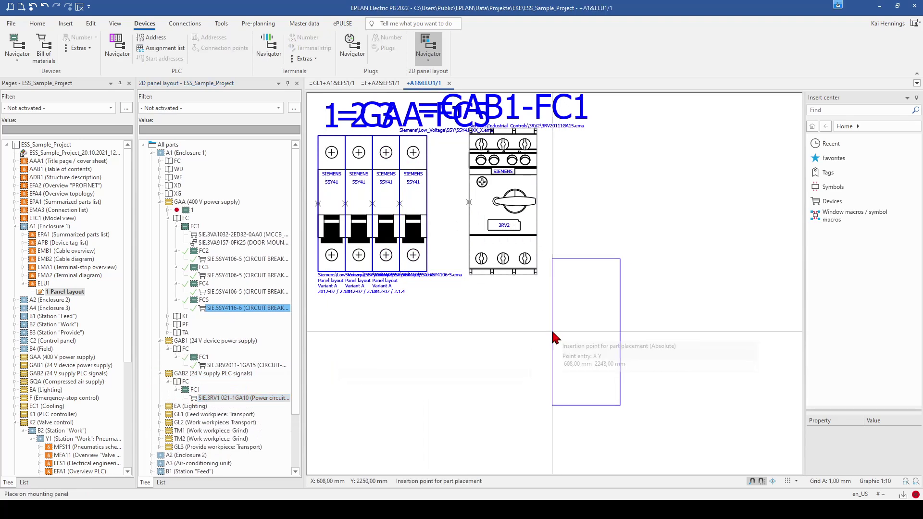
left_click(570, 198)
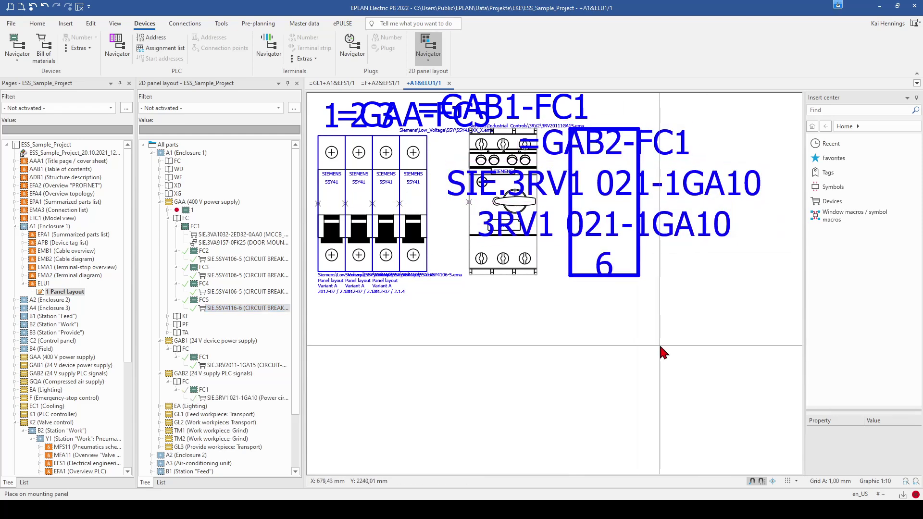
scroll(662, 353, "down", 1)
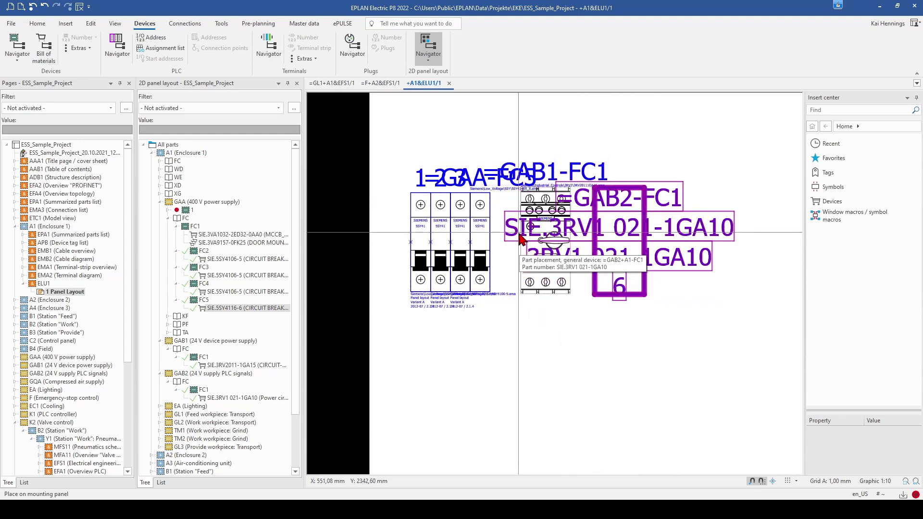
Examine the user settings for graphical editing of the 2D panel layout, including part placement and the source of macros and dimensions
left_click(11, 23)
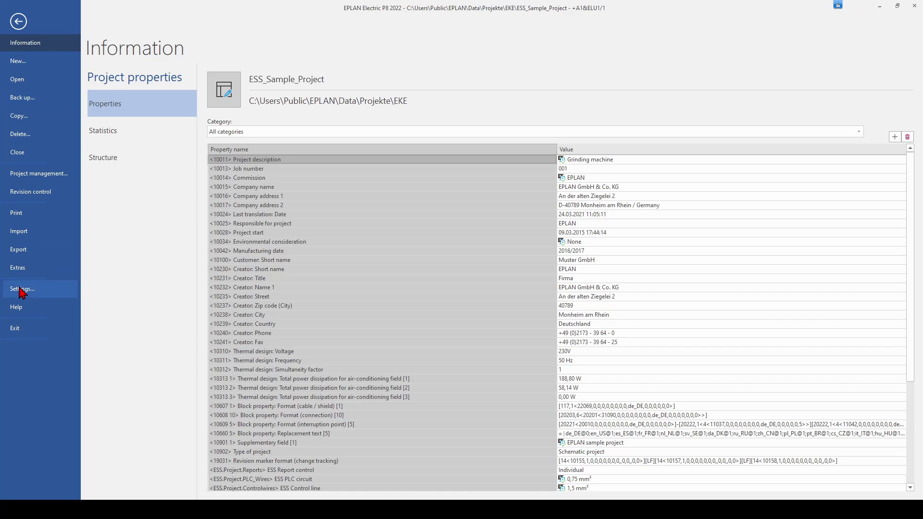
key("Escape")
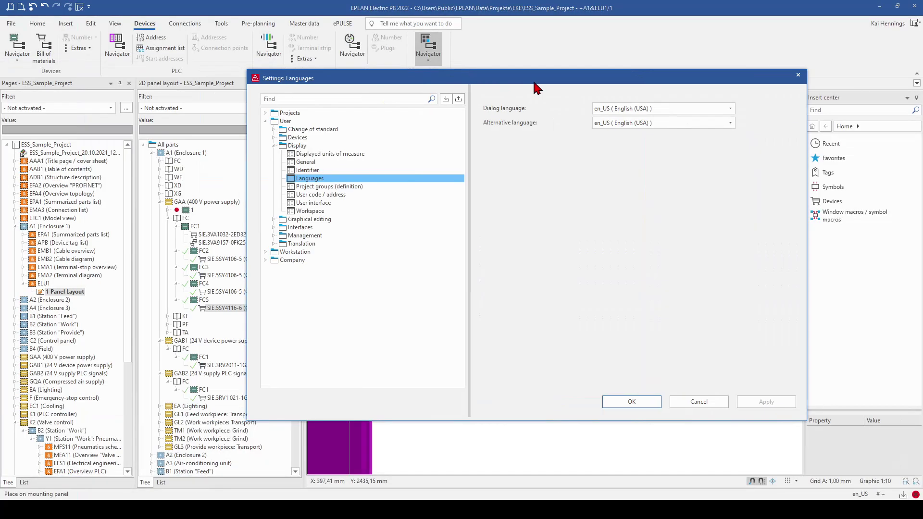
left_click(265, 114)
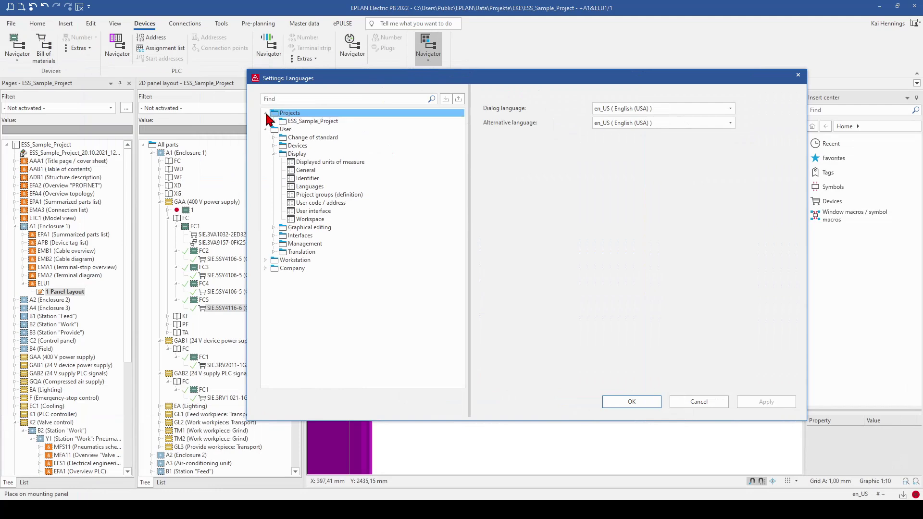
left_click(273, 122)
left_click(286, 99)
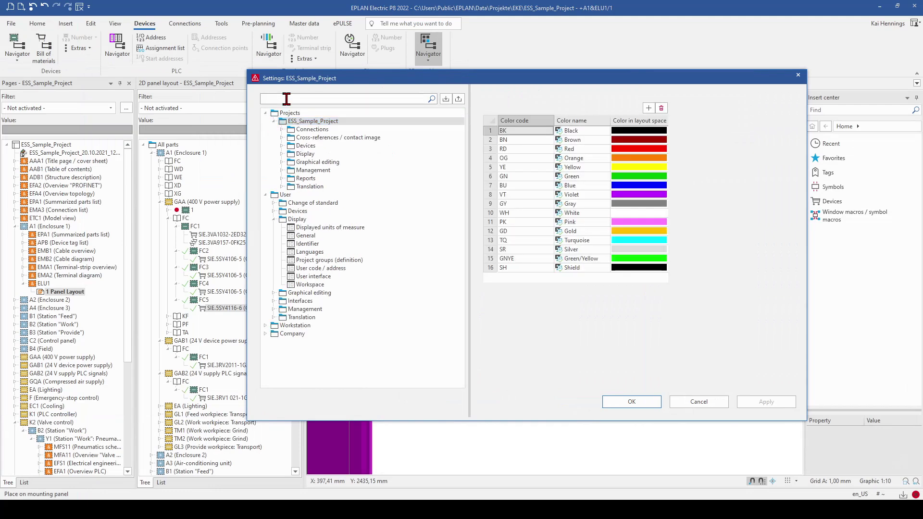
type("2D")
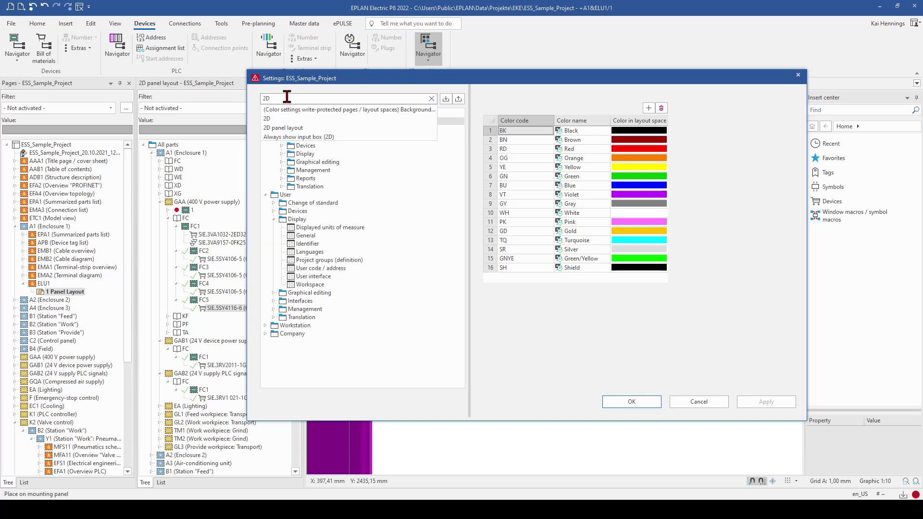
left_click(287, 127)
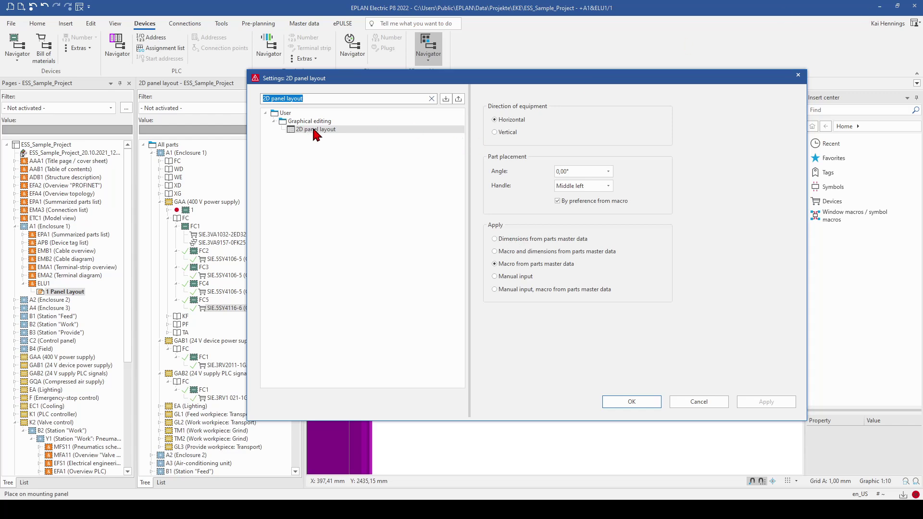
left_click(703, 404)
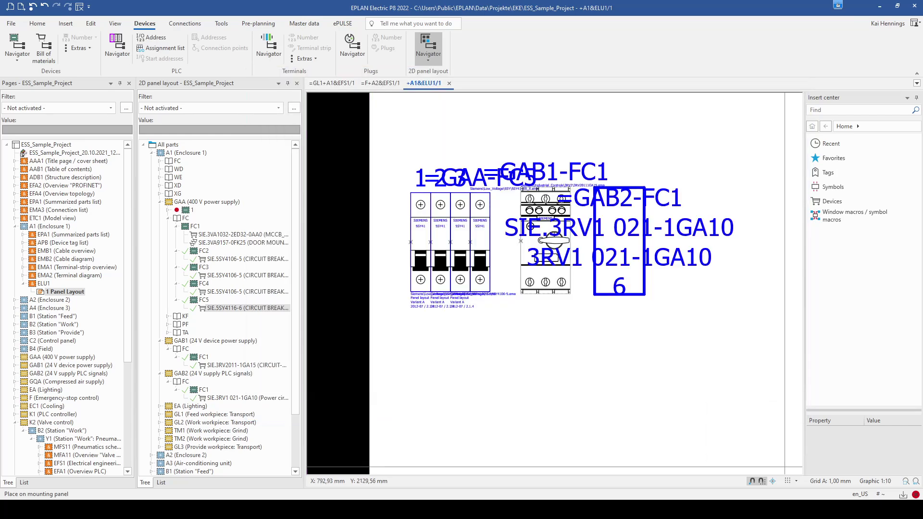
Remove the part number and the type designation of part from the displayed properties of GAB2-FC1's part placement
scroll(589, 348, "down", 2)
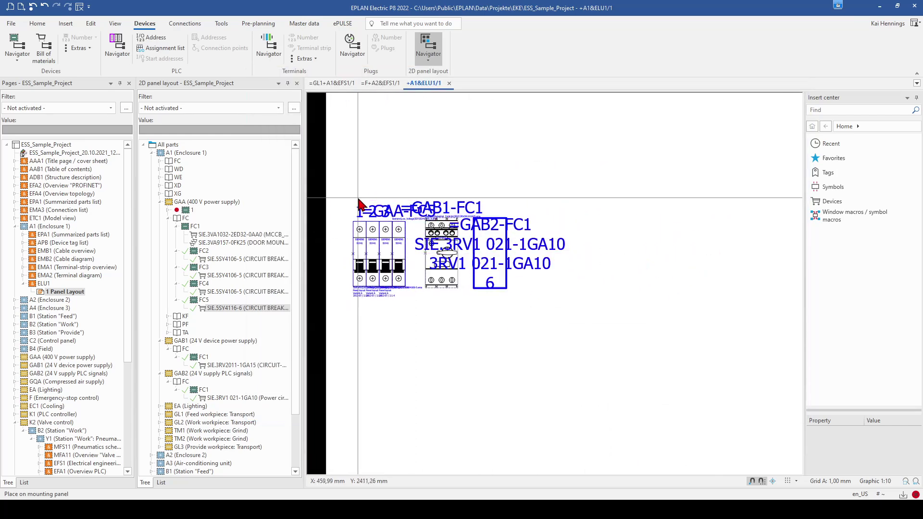
scroll(466, 250, "up", 1)
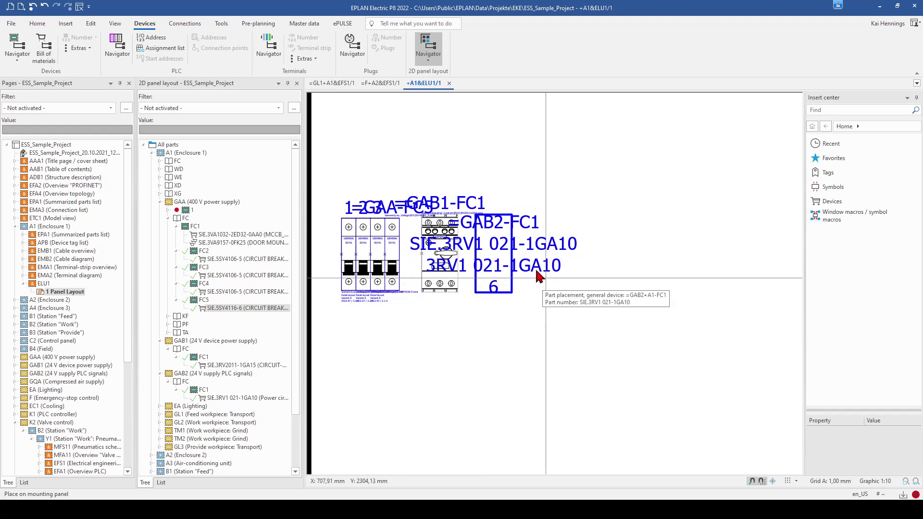
scroll(454, 246, "up", 2)
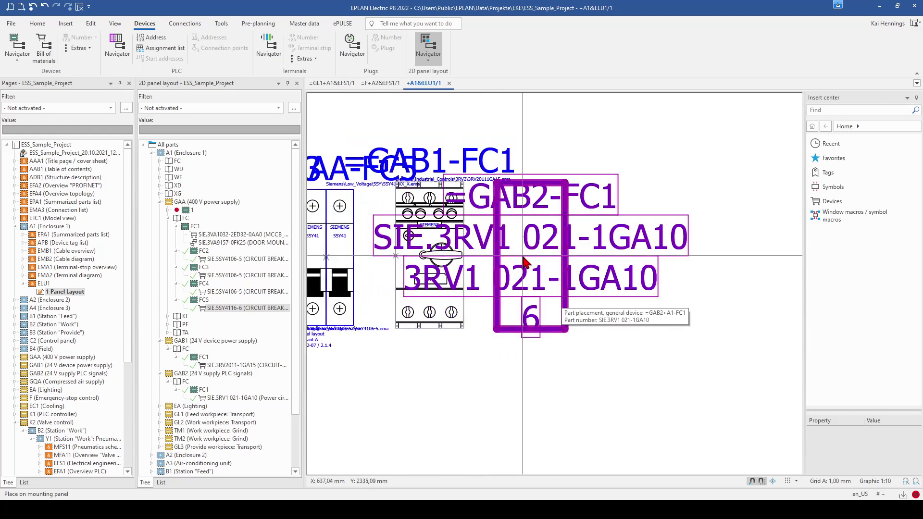
left_click(523, 256)
double_click(530, 275)
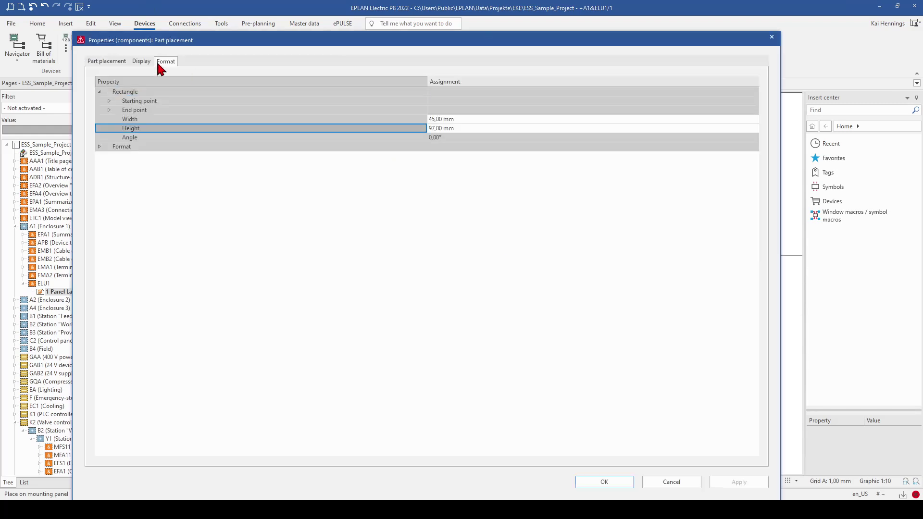
left_click(141, 61)
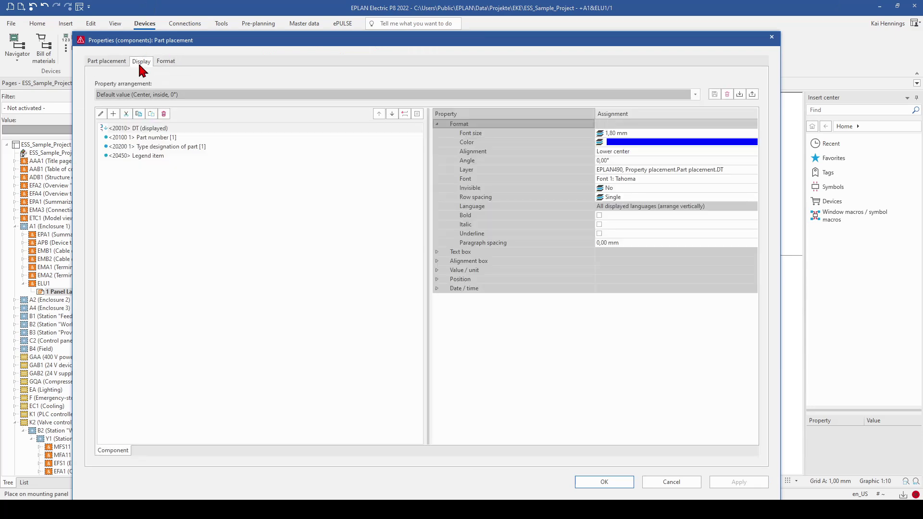
left_click(155, 129)
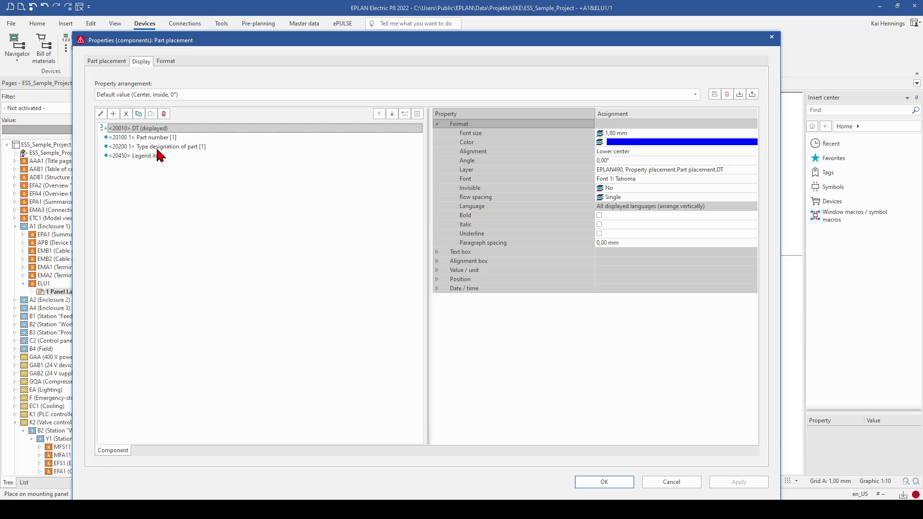
left_click(154, 138)
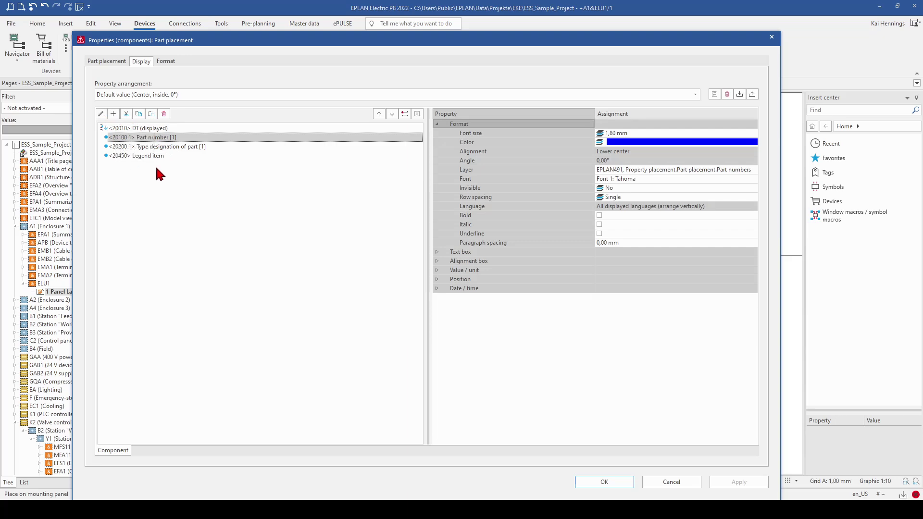
left_click(164, 114)
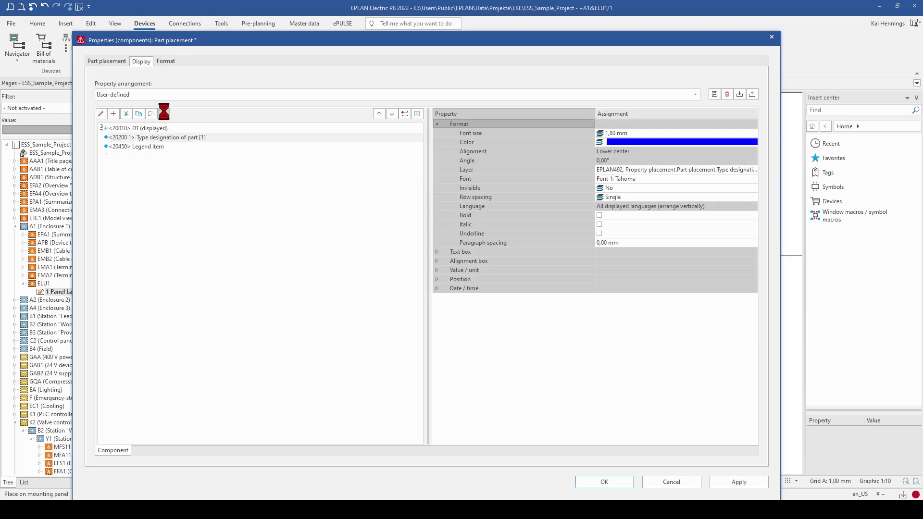
left_click(164, 114)
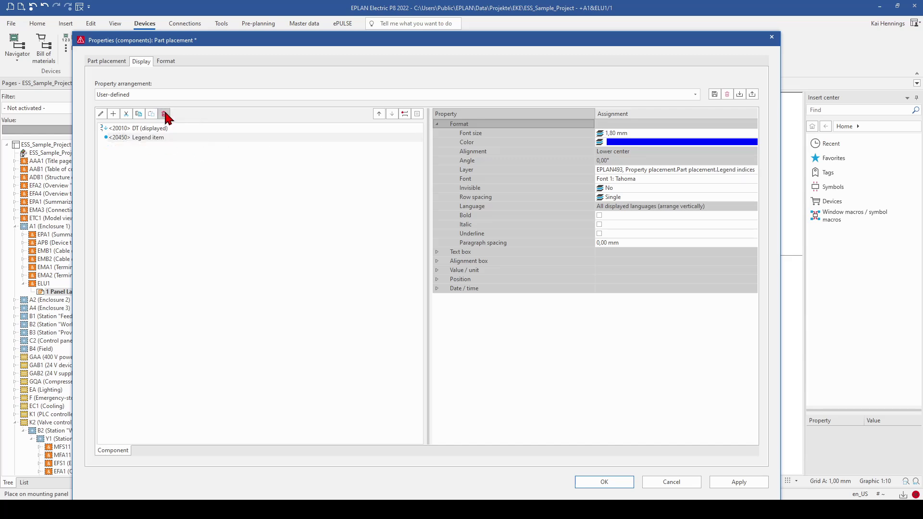
left_click(601, 481)
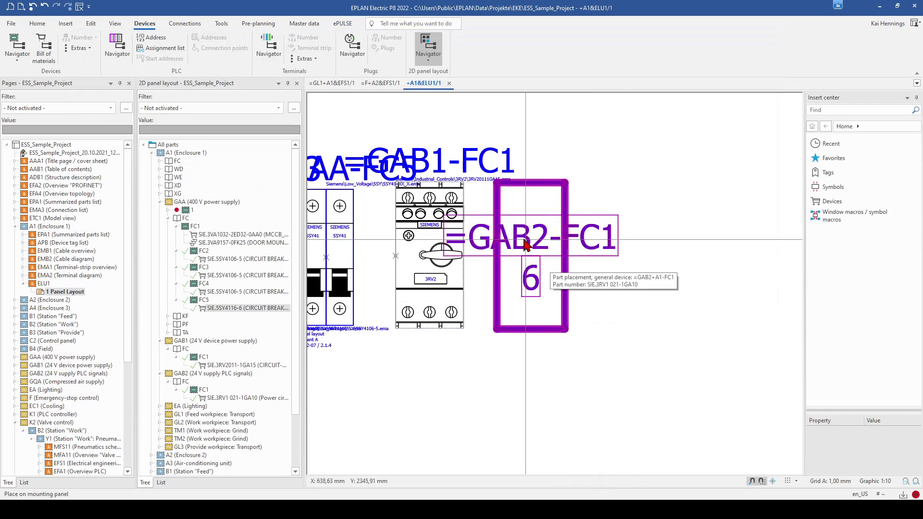
Choose a smaller font size for the displayed DT of GAB2-FC1's part placement
double_click(530, 257)
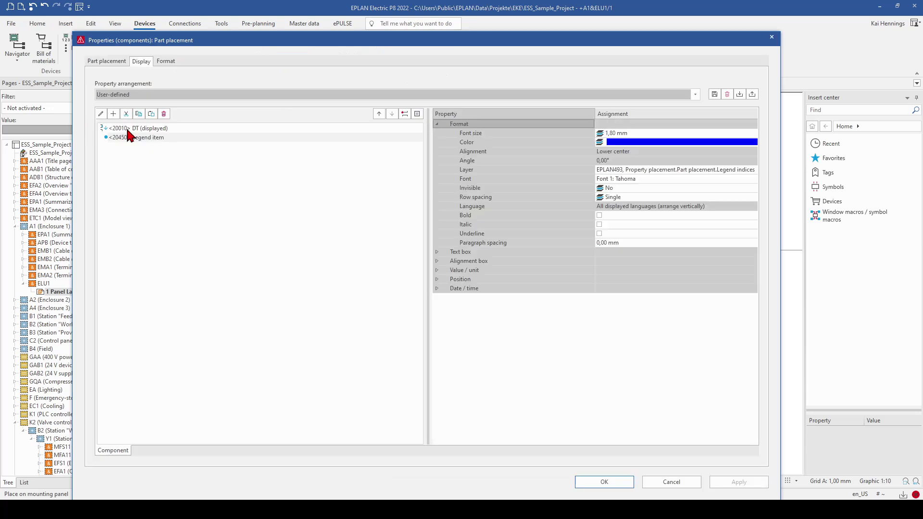
left_click(128, 129)
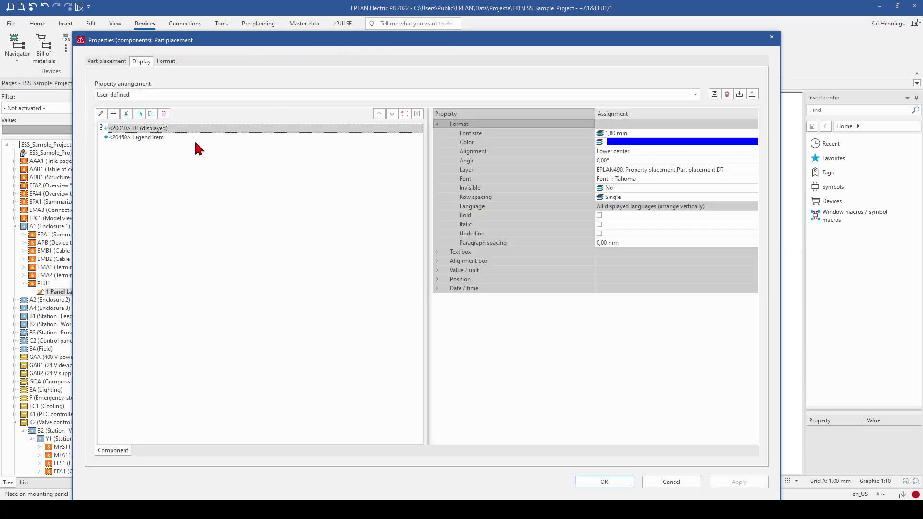
left_click(152, 138)
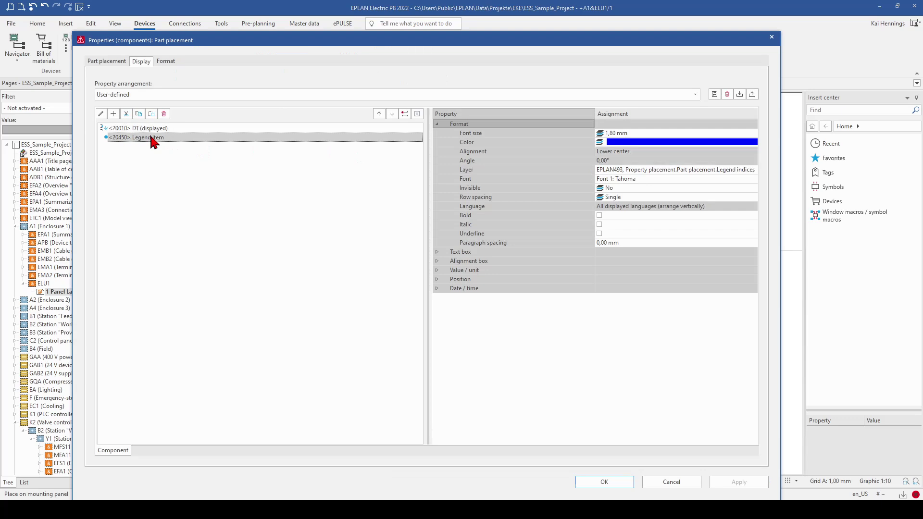
left_click(152, 129)
left_click(697, 136)
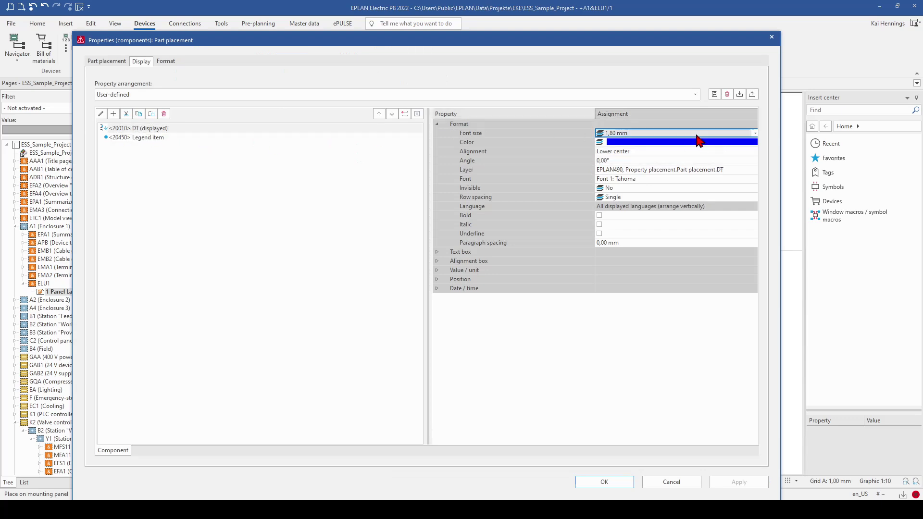
left_click(755, 134)
left_click(625, 153)
left_click(614, 483)
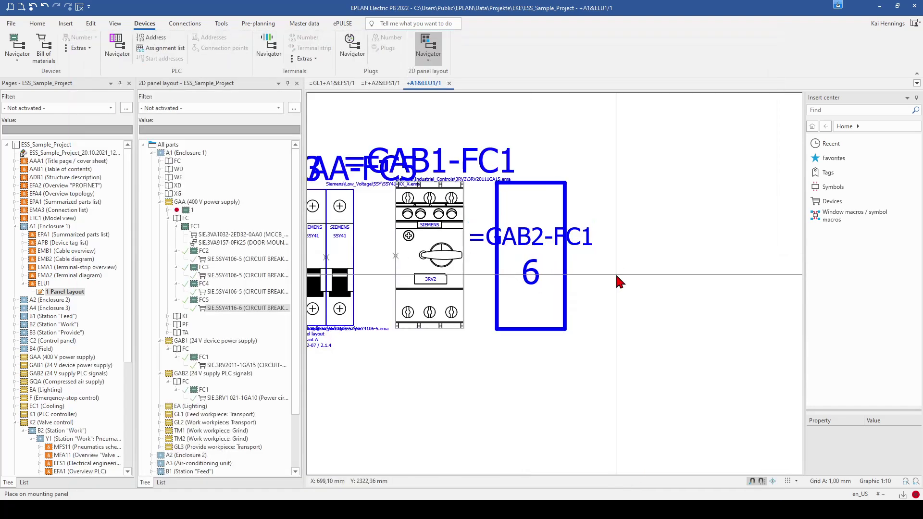
Undock the legend item from the DT in the display properties of GAB2-FC1's part placement
scroll(587, 266, "down", 1)
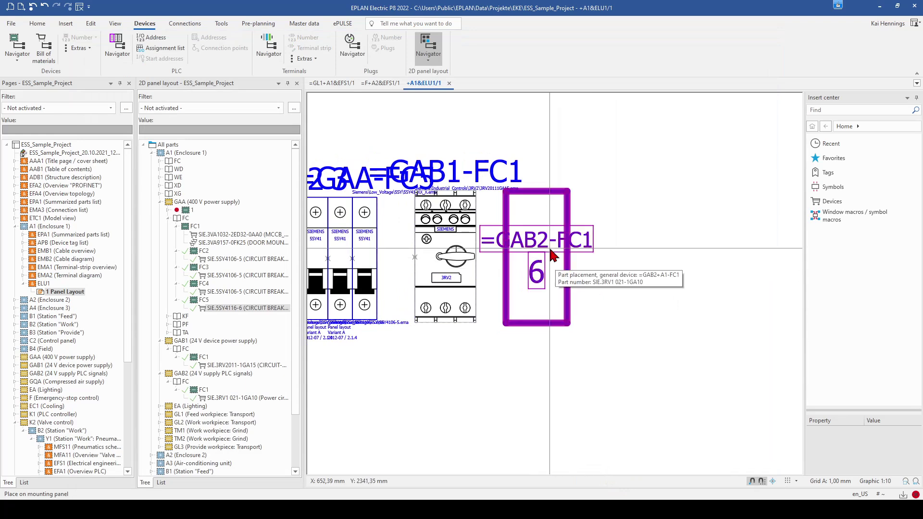
double_click(550, 250)
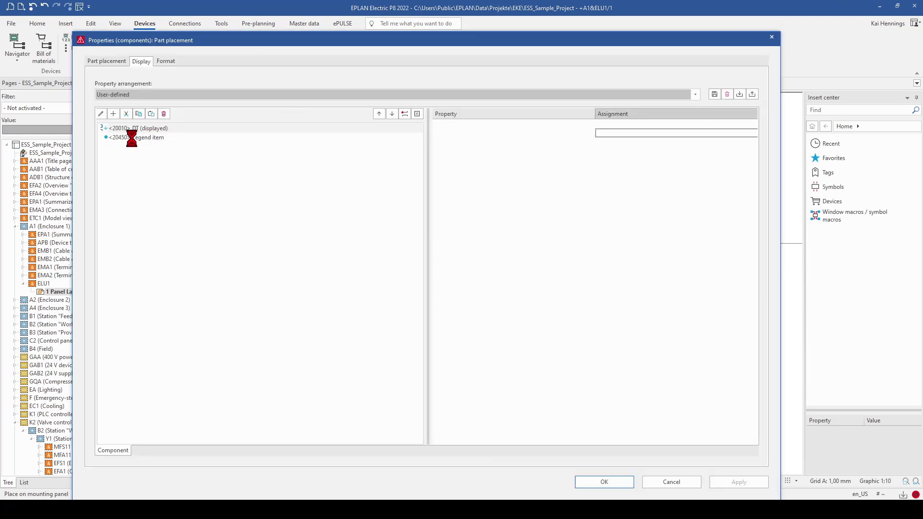
left_click(405, 113)
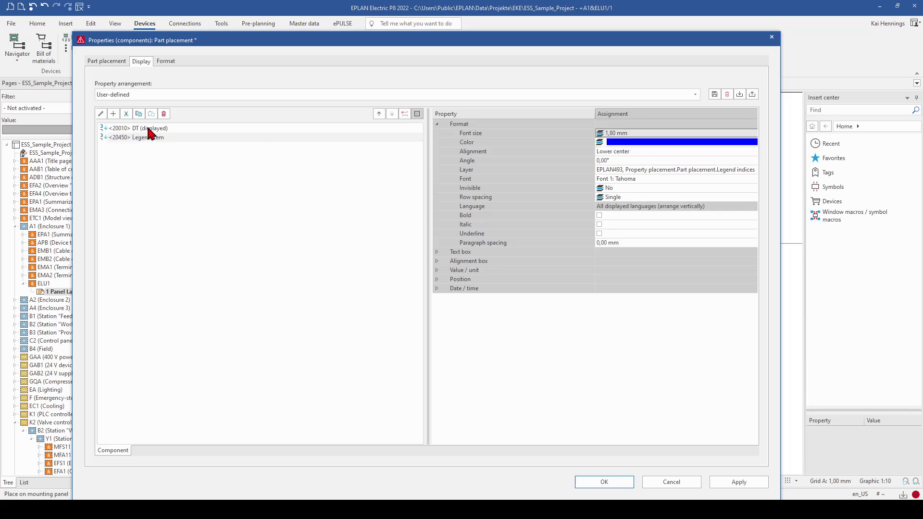
left_click(609, 482)
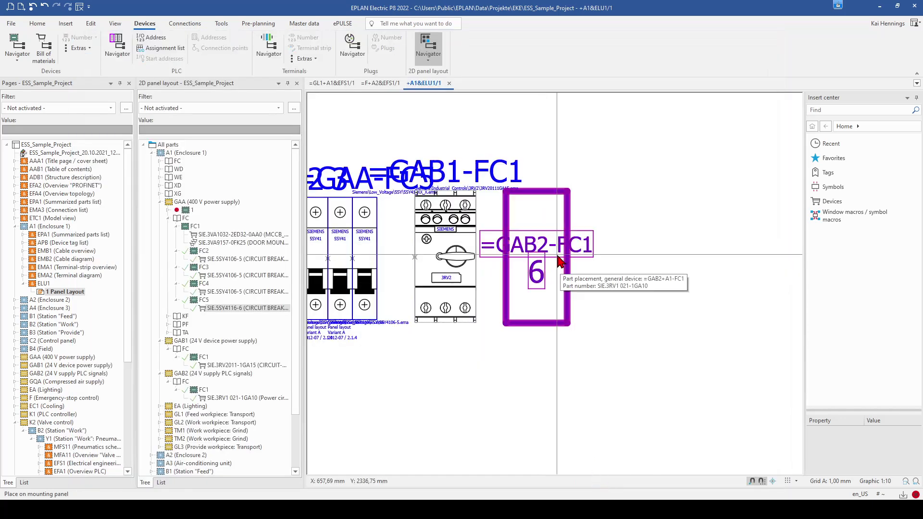
Move the DT text of GAB2-FC1 from inside its rectangle to just above the upper edge, leaving the legend number inside
left_click(550, 255)
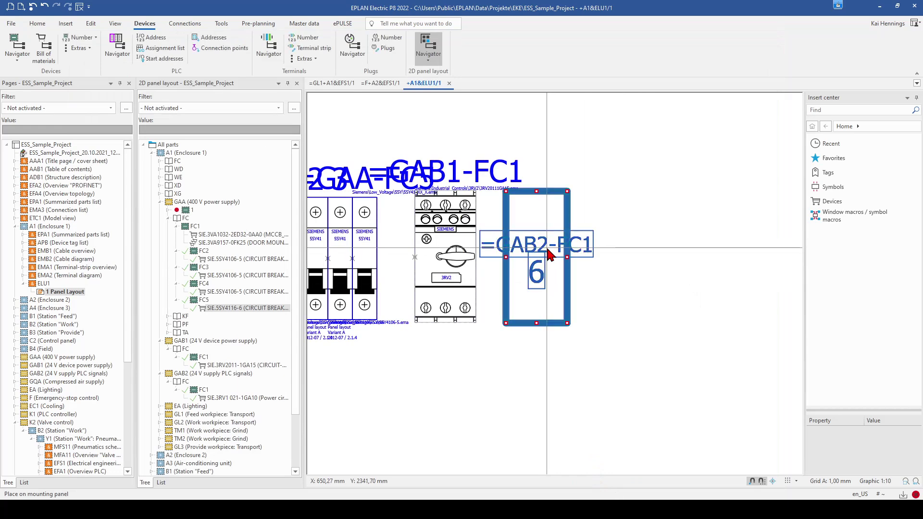
left_click_drag(533, 268, 536, 236)
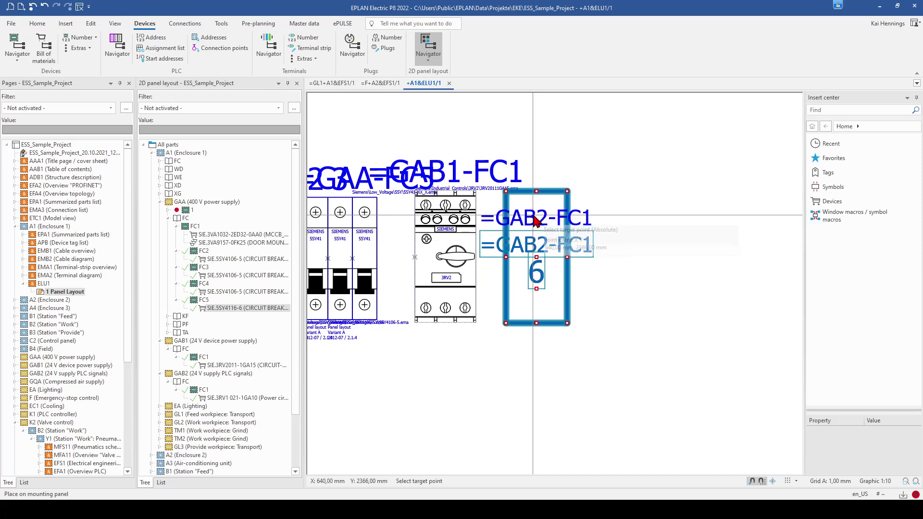
left_click(536, 174)
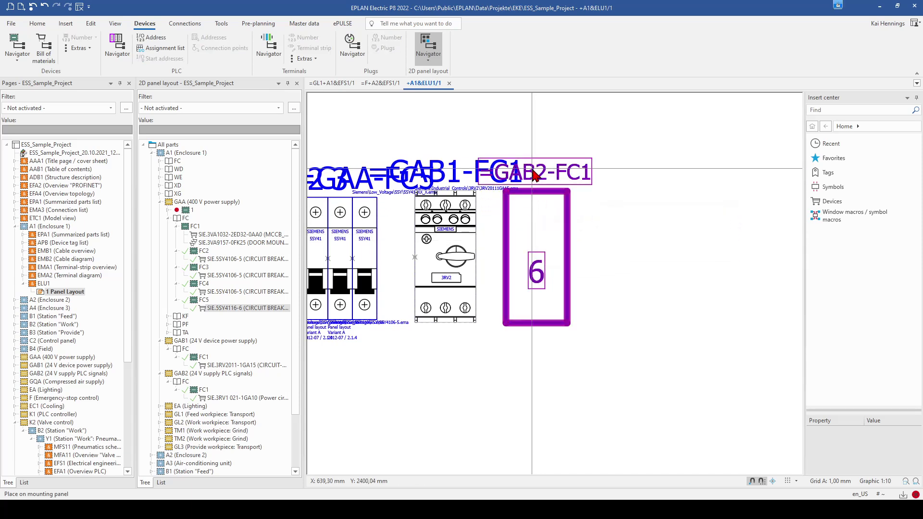
left_click(615, 247)
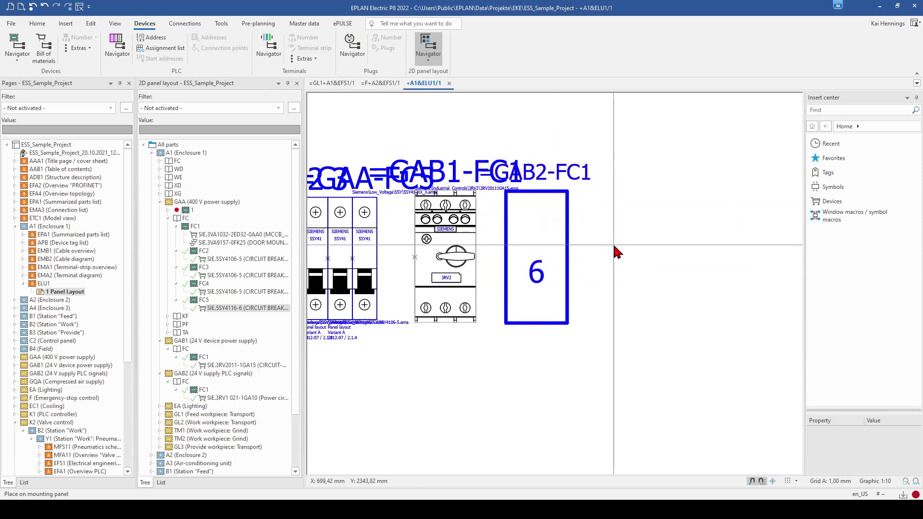
Move GAB2-FC1's part placement farther away from GAB1-FC1 to leave free space between them on the mounting panel
left_click(550, 259)
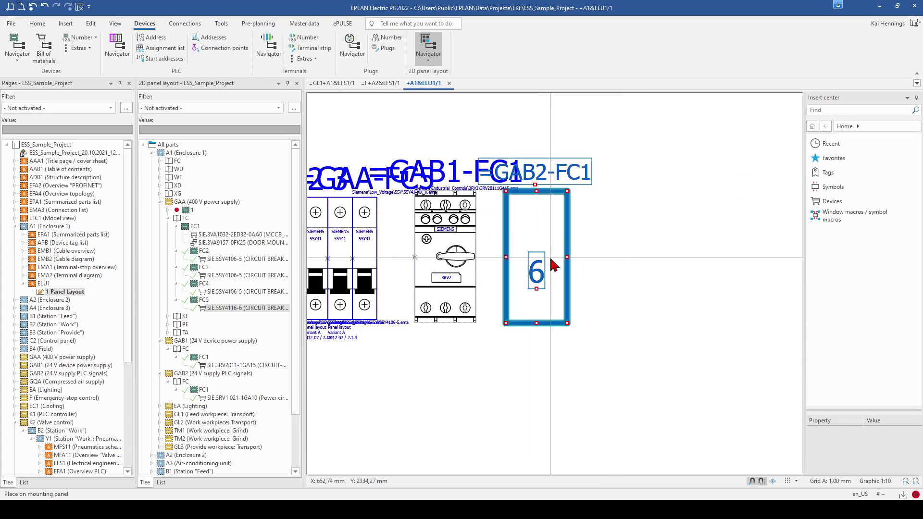
left_click_drag(552, 265, 685, 248)
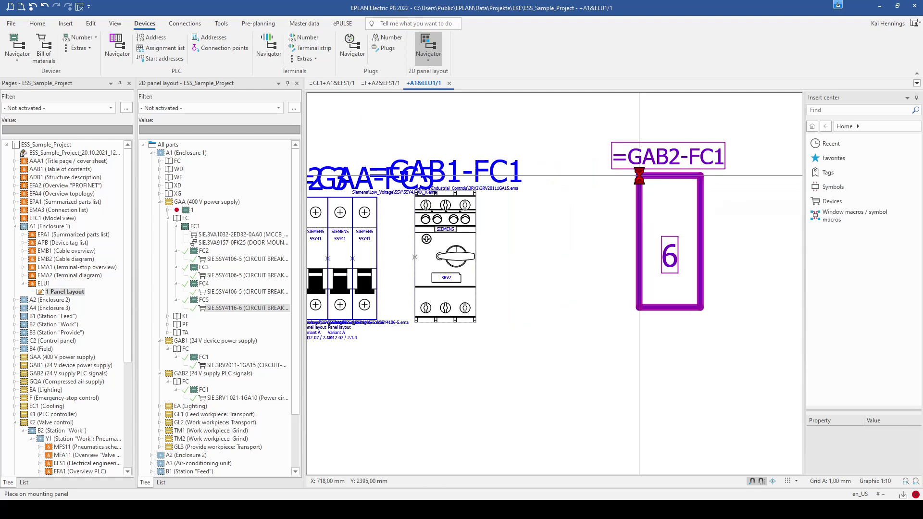
scroll(567, 226, "down", 2)
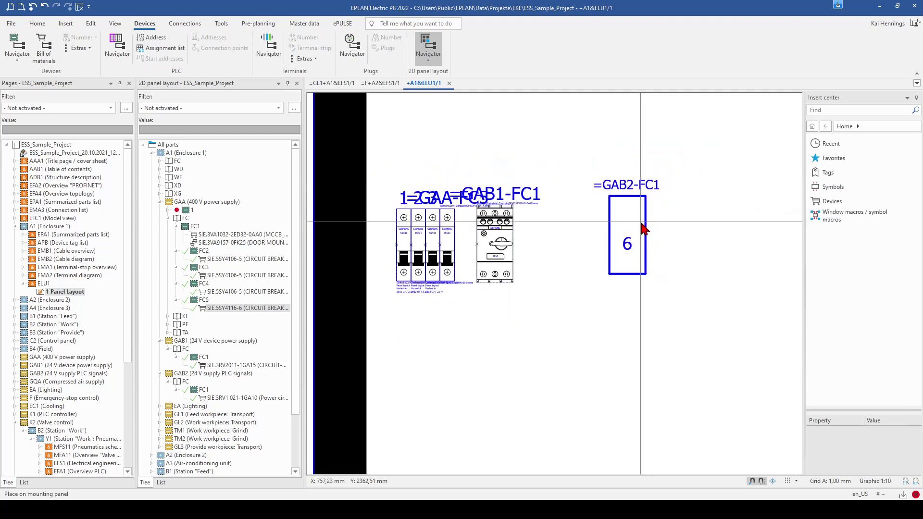
Copy the format of GAB2-FC1's part placement and assign it to GAB1-FC1's part placement
left_click(648, 208)
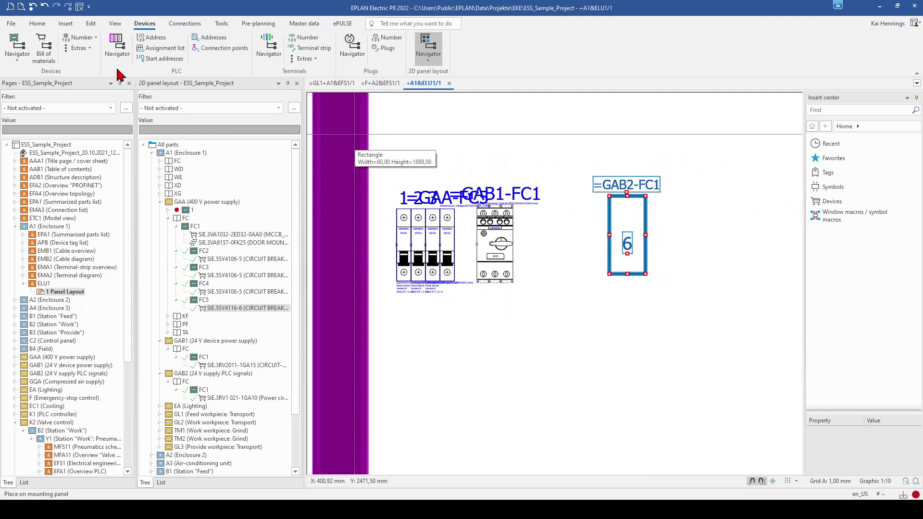
left_click(38, 23)
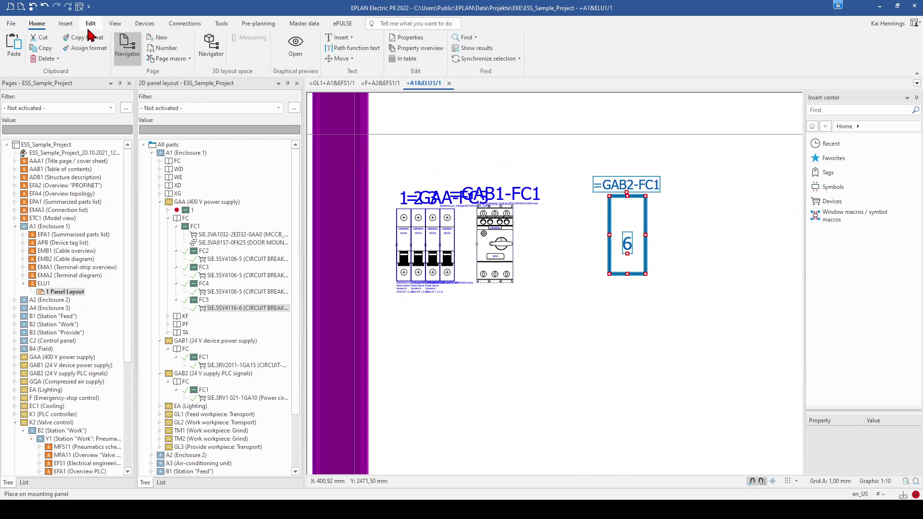
left_click(89, 38)
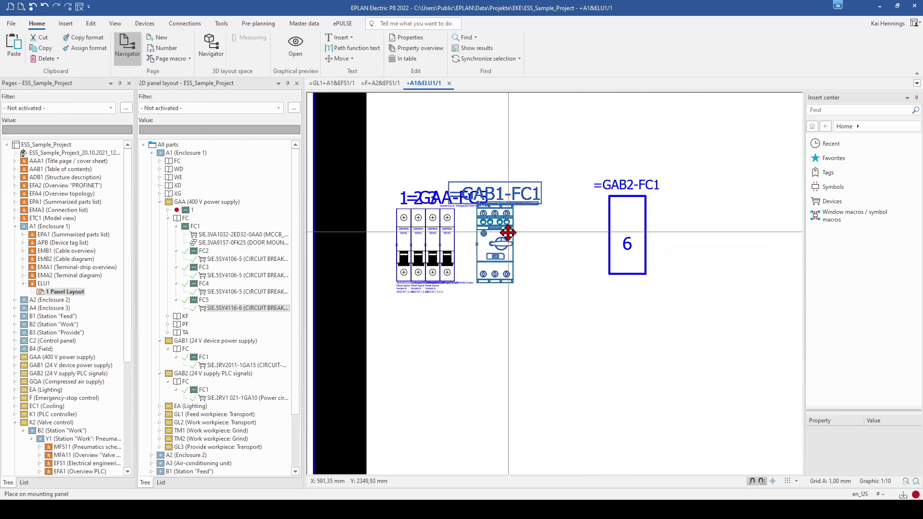
left_click(89, 48)
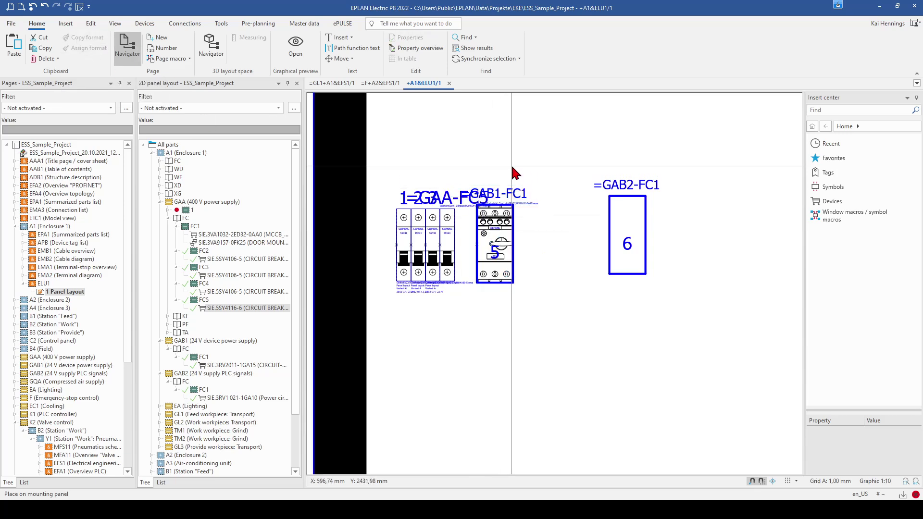
Move GAB1-FC1 away from the GAA circuit breakers and align GAB2-FC1 level beside it
left_click_drag(472, 248, 572, 258)
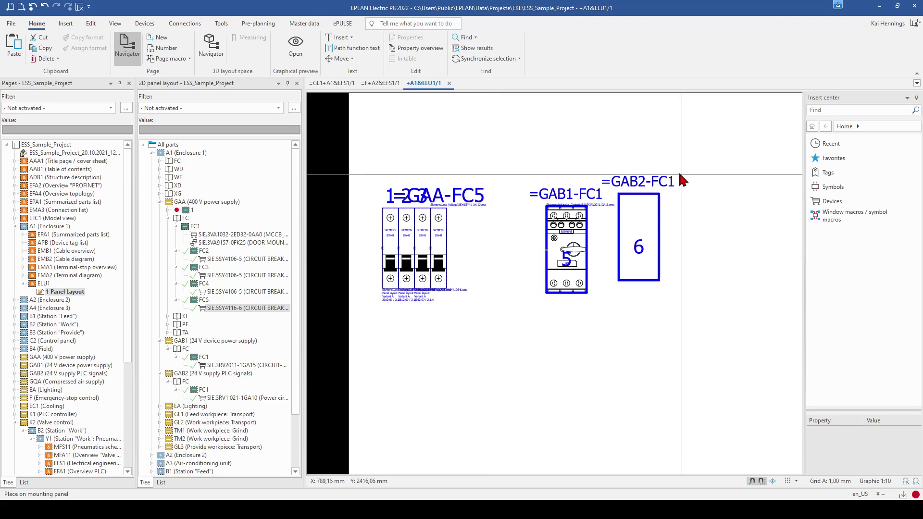
left_click(640, 246)
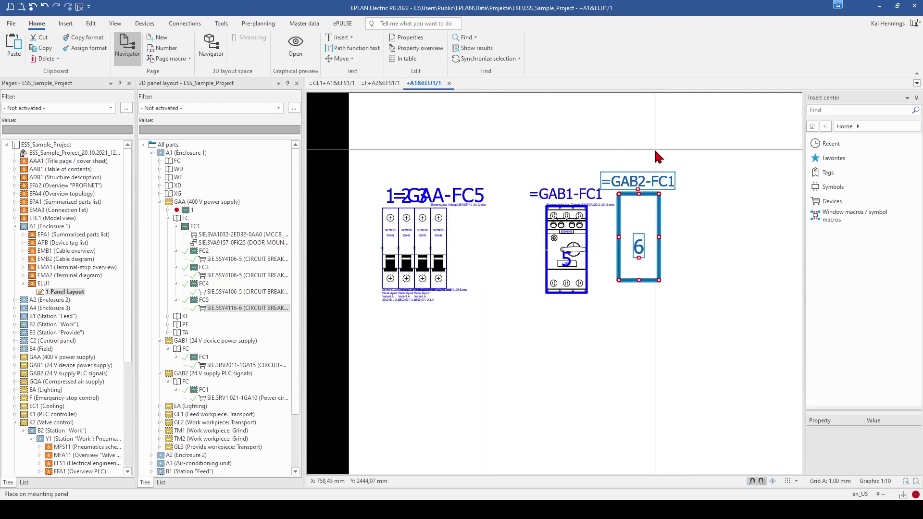
left_click(614, 313)
scroll(471, 370, "down", 3)
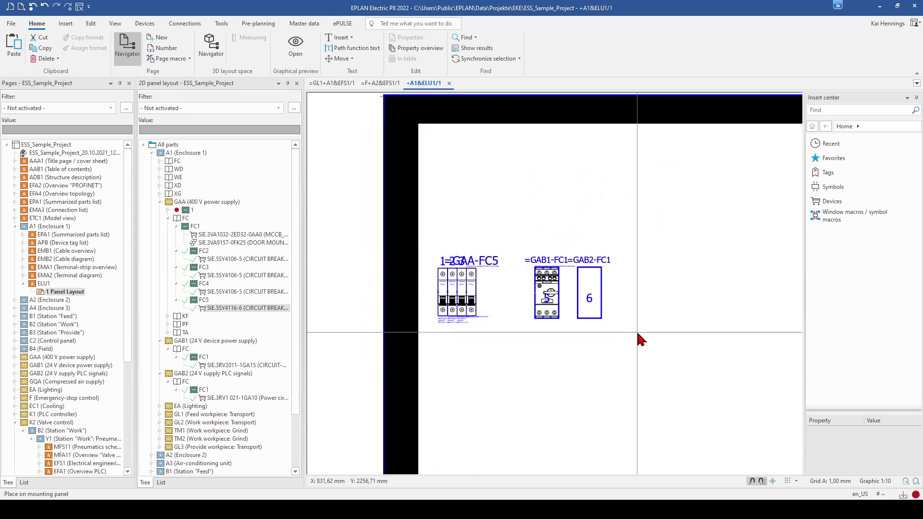
Generate a rectangular locked area on the mounting panel below the placed devices, close to the black vertical bar
scroll(637, 331, "down", 1)
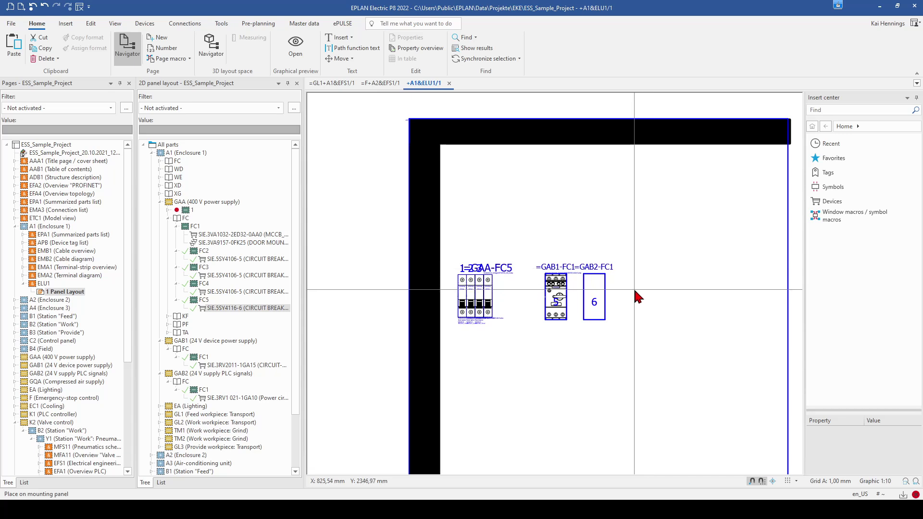
scroll(634, 290, "down", 1)
middle_click_drag(636, 357, 561, 227)
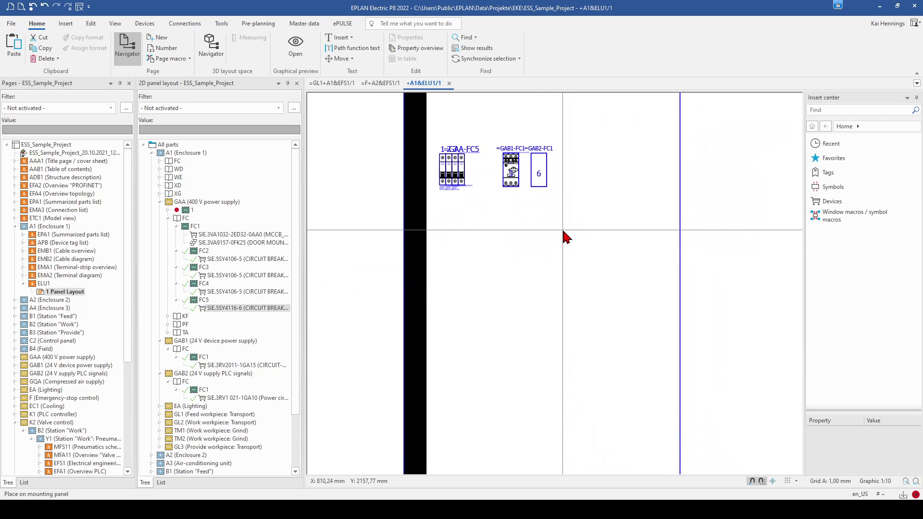
left_click(64, 24)
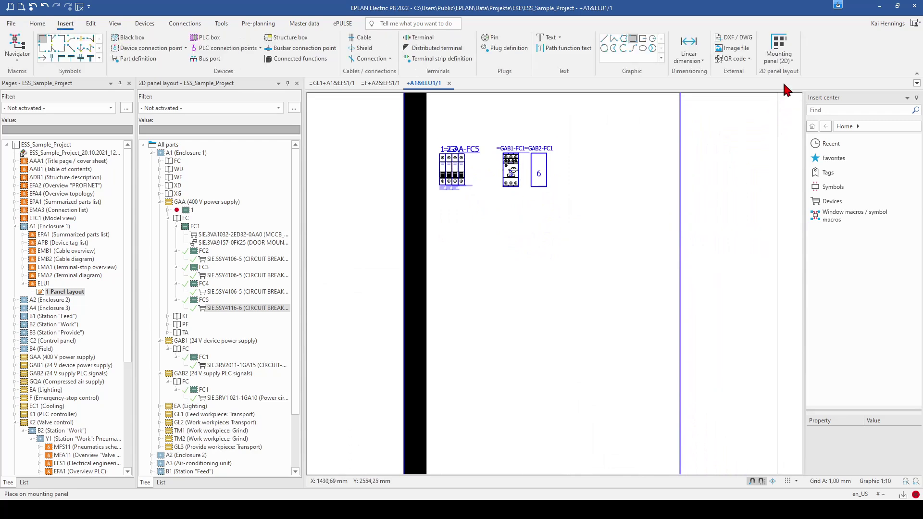
left_click(790, 61)
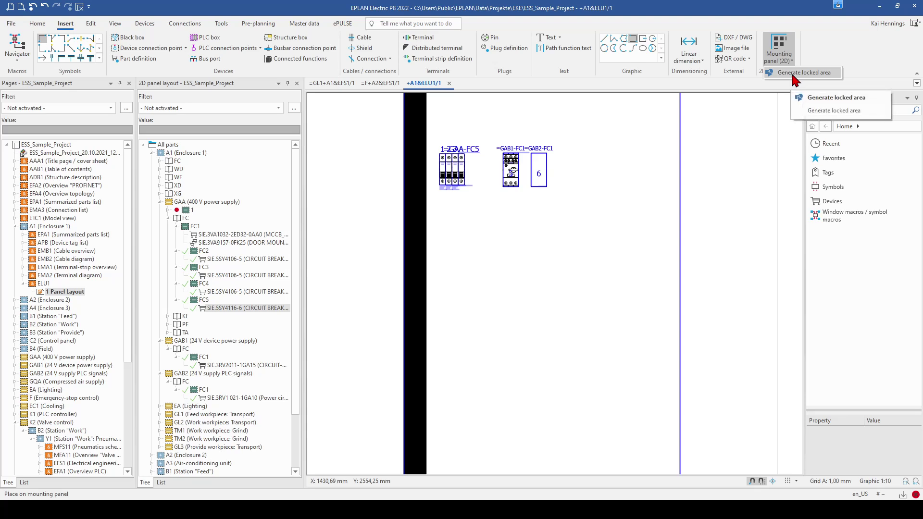
left_click(793, 74)
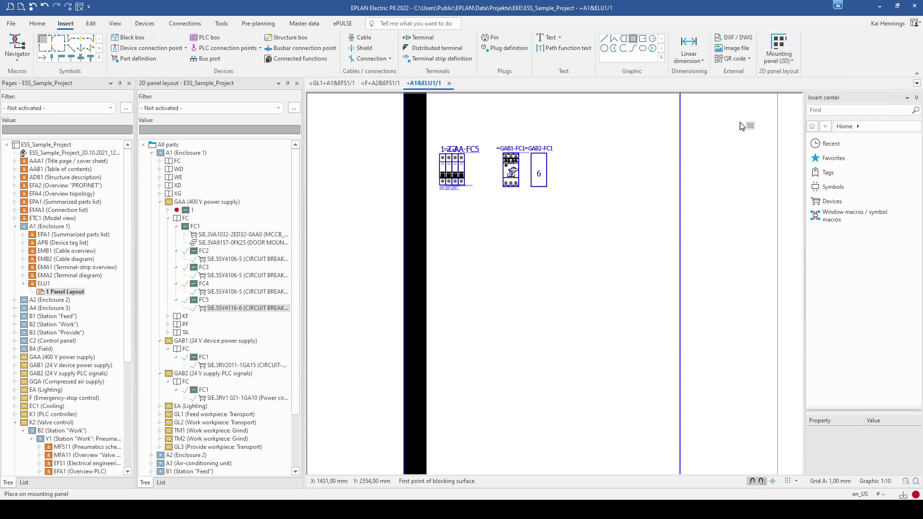
left_click(435, 276)
left_click(532, 379)
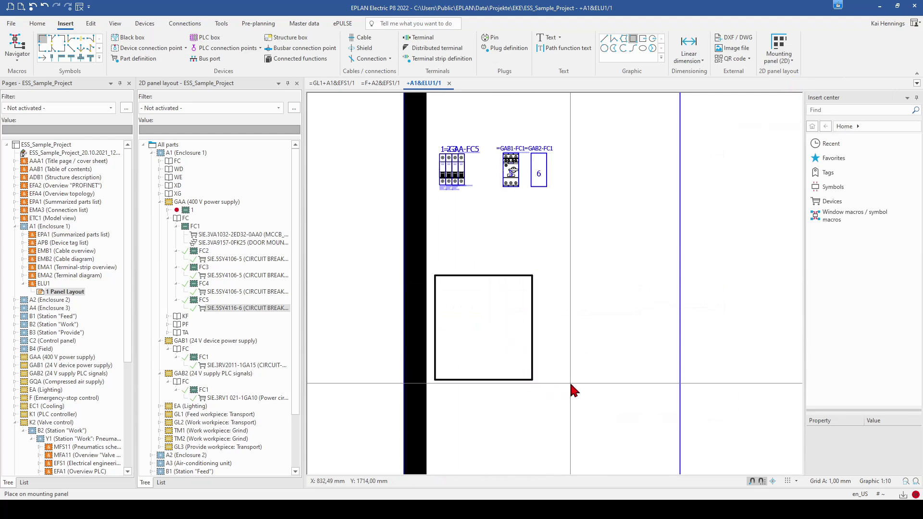
Try to place KF1's part EINS.123456 inside the locked area
left_click(169, 316)
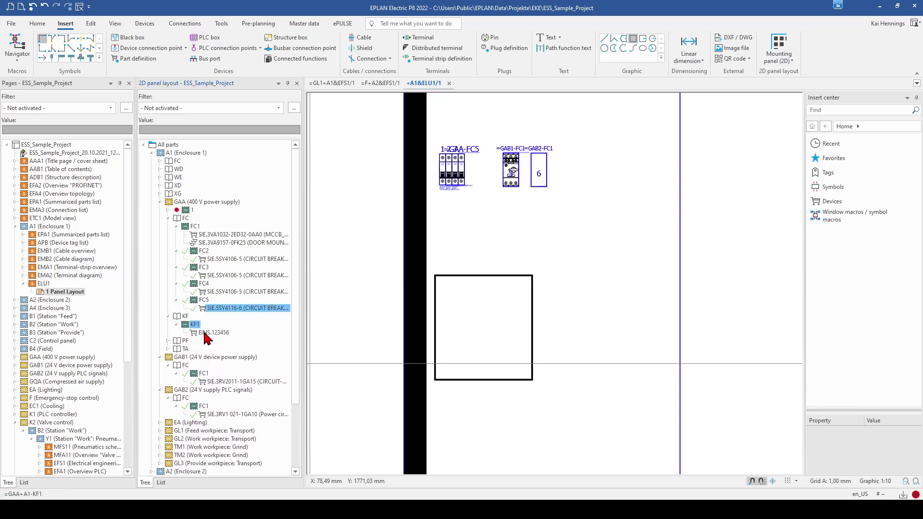
left_click_drag(207, 338, 474, 343)
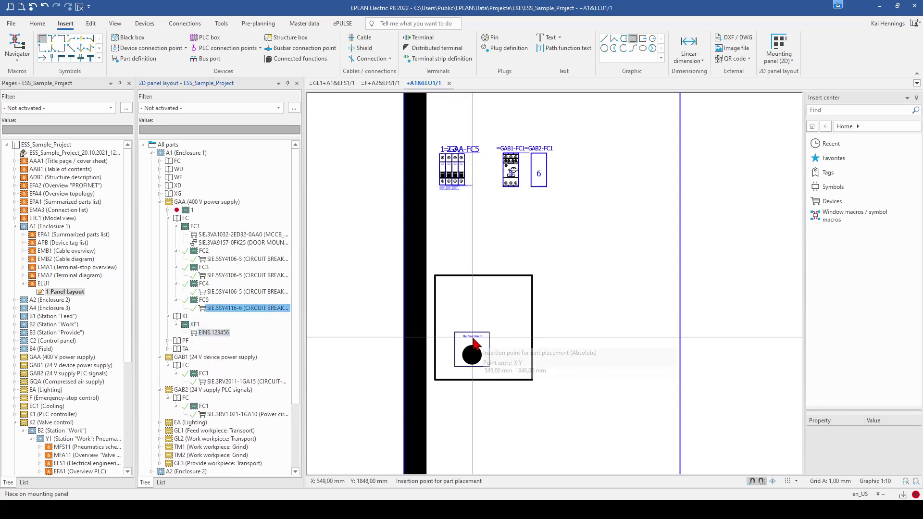
left_click(474, 343)
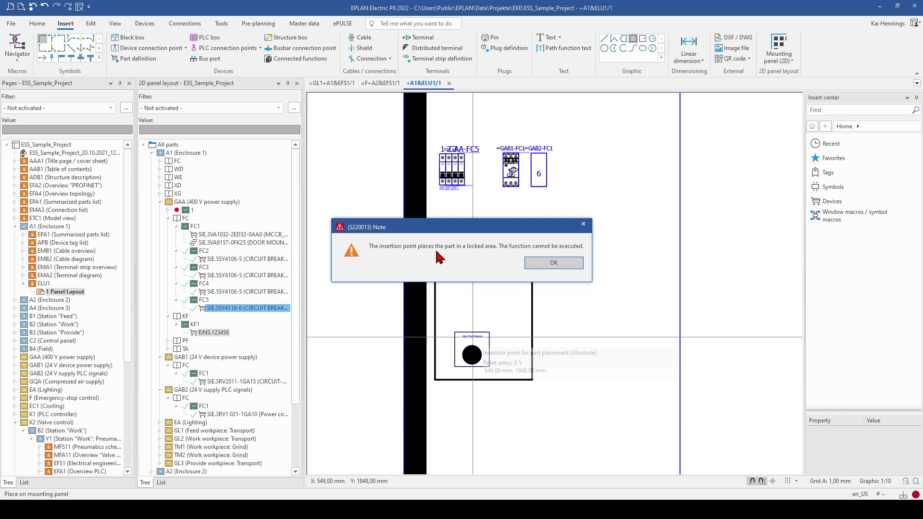
left_click(560, 270)
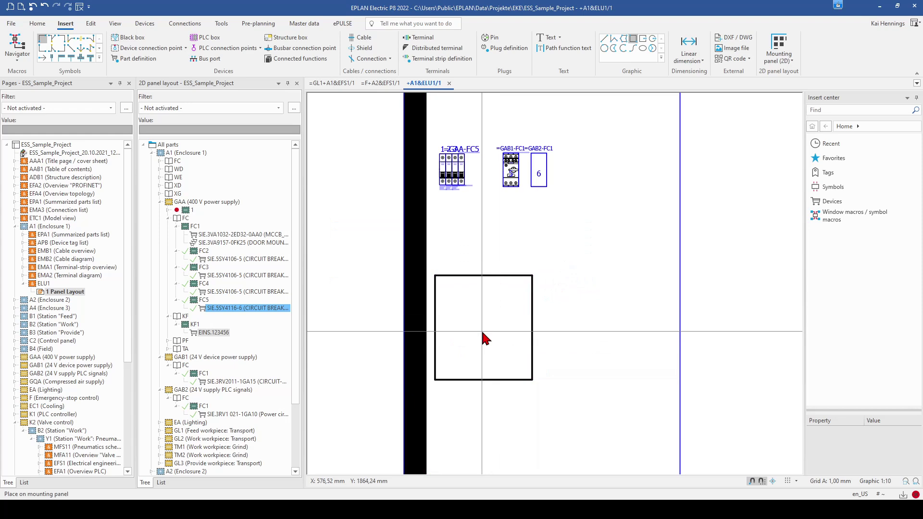
Add an aligned dimension for the thickness of the upper black bar, placed outside the panel's right edge
scroll(483, 339, "down", 3)
left_click(702, 61)
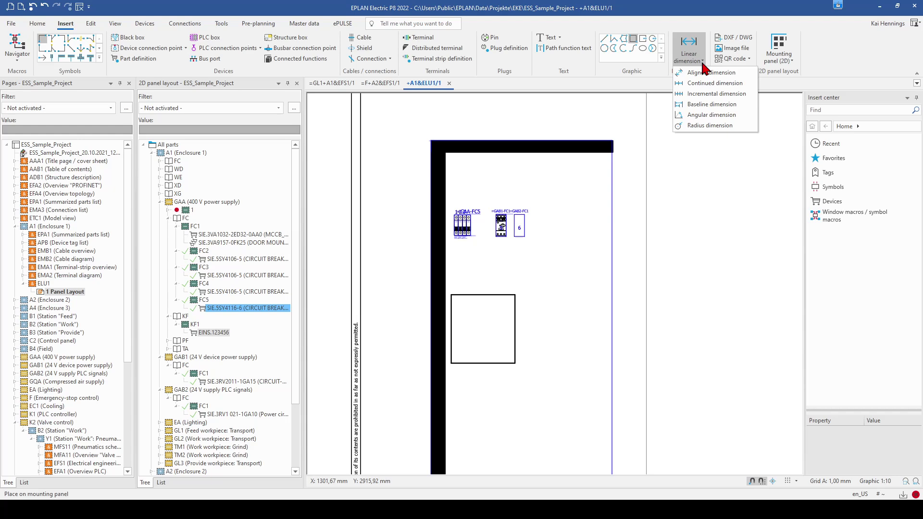
left_click(708, 73)
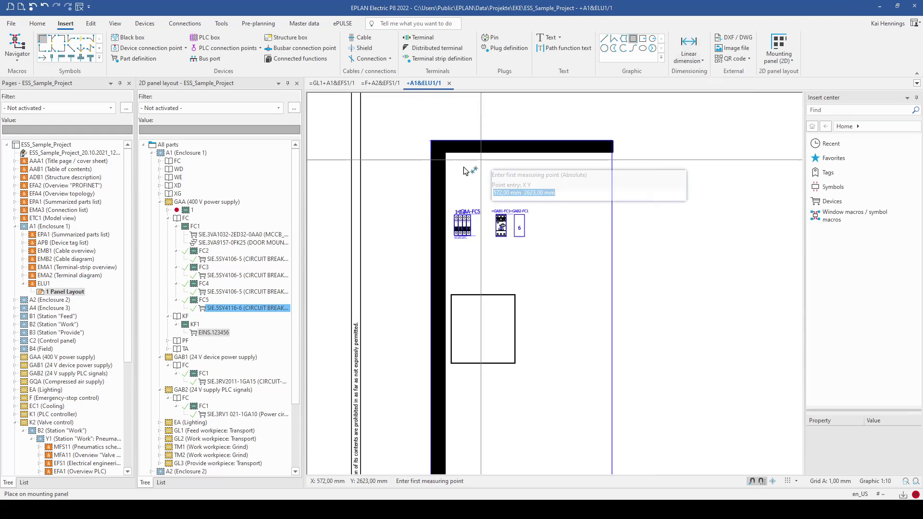
scroll(444, 182, "up", 2)
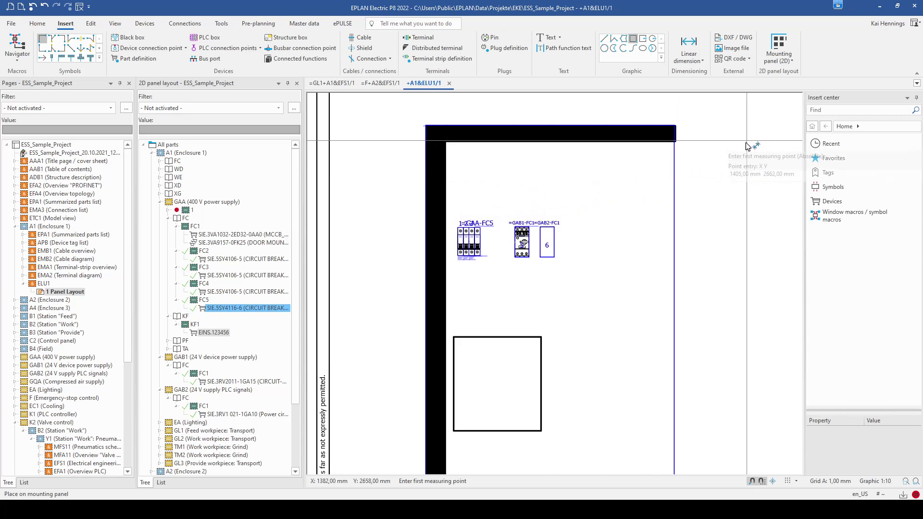
scroll(697, 151, "up", 2)
left_click(644, 137)
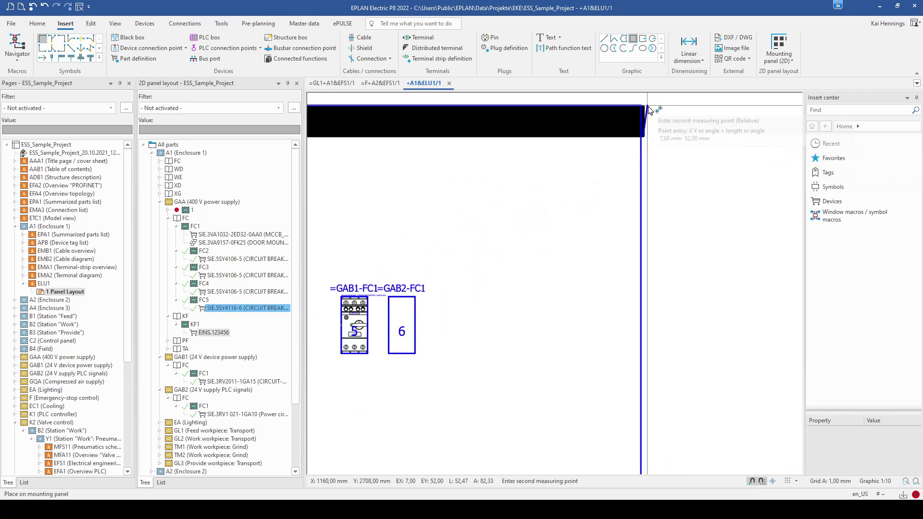
left_click(643, 106)
left_click(718, 117)
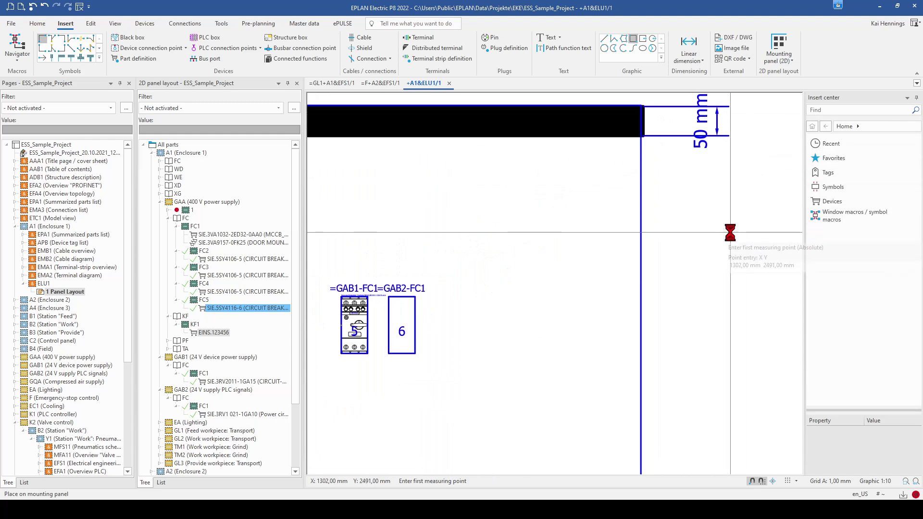
Dimension the mounting panel's full height with an aligned dimension placed outside its left edge
scroll(721, 202, "down", 4)
scroll(630, 204, "down", 3)
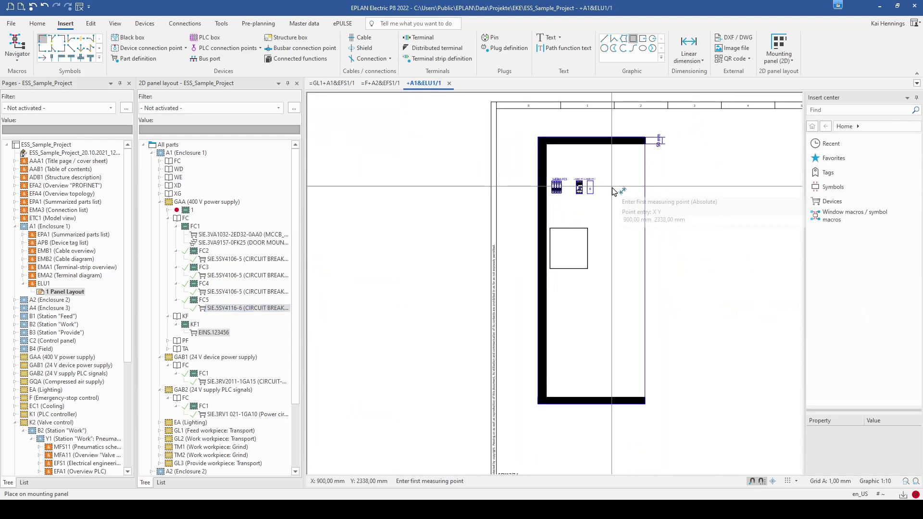
left_click(529, 141)
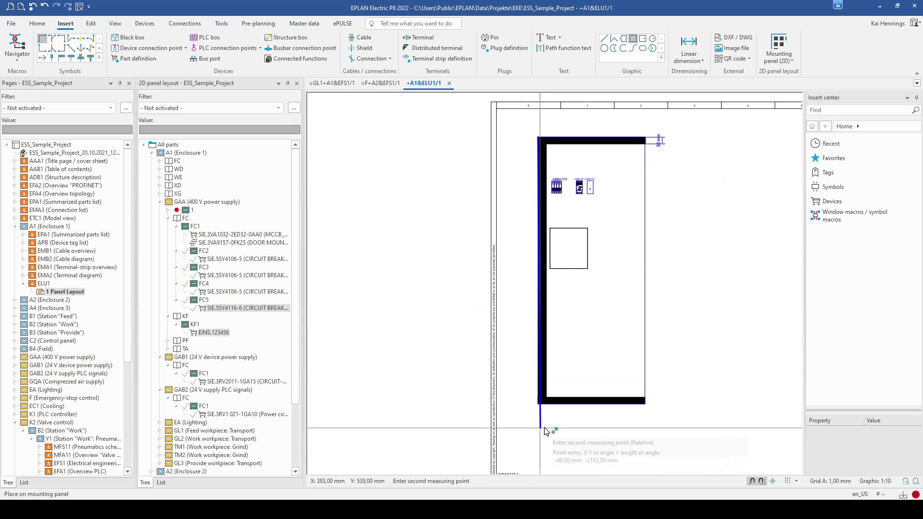
left_click(538, 403)
left_click(520, 409)
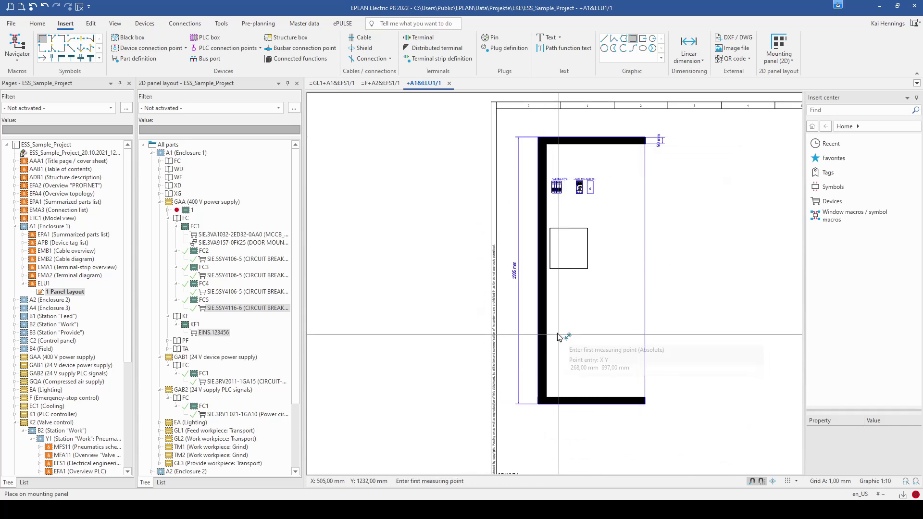
Start a vertical continued dimension outside the panel's left edge, covering the lower black bar and the distance up to the locked area's lower edge
scroll(583, 202, "up", 1)
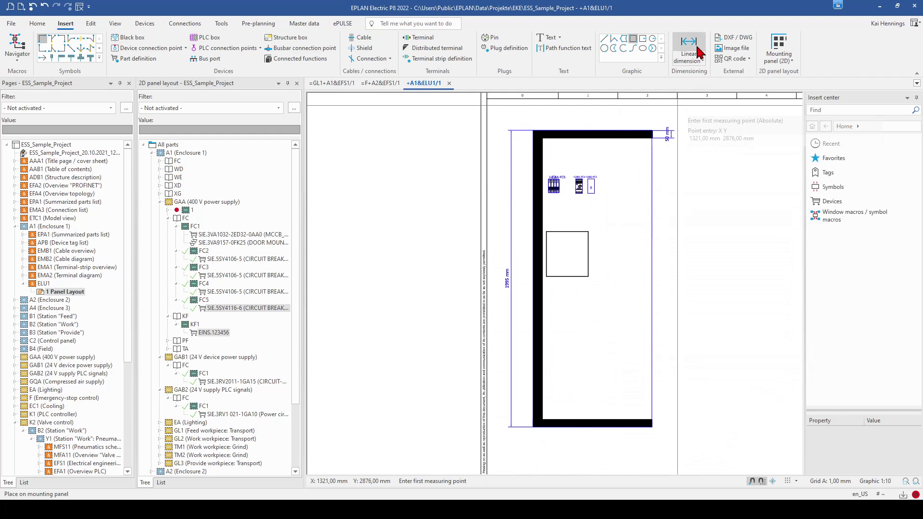
left_click(701, 62)
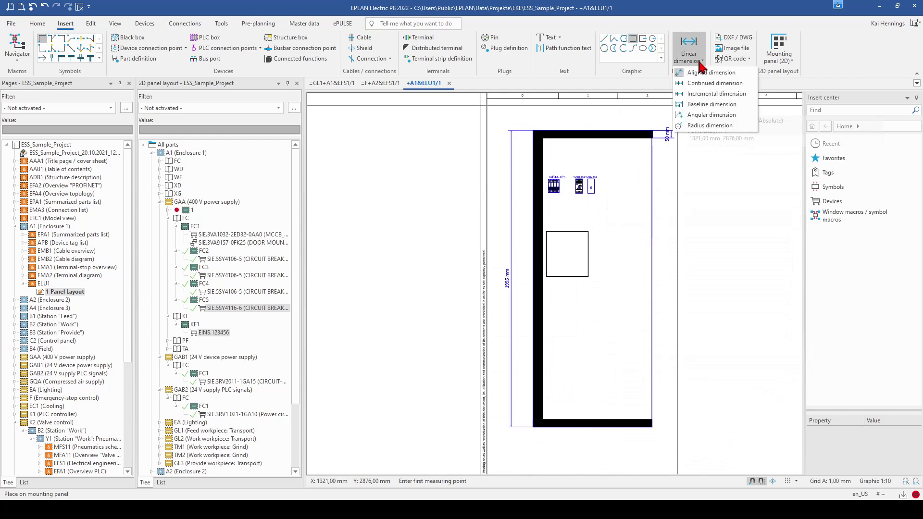
left_click(701, 84)
scroll(530, 445, "up", 3)
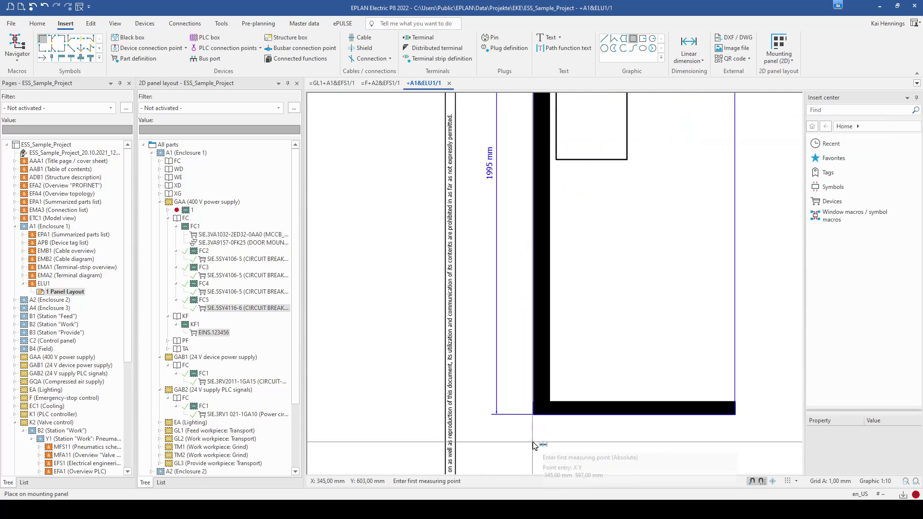
left_click(534, 414)
left_click(550, 402)
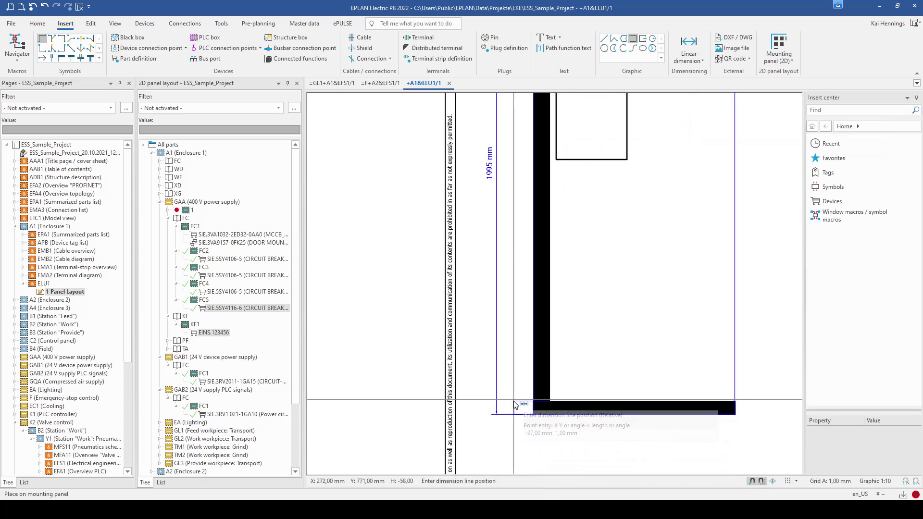
left_click(562, 163)
Extend the continued dimension over the locked area's upper edge, the device row and the upper black bar to the panel's top, and finish it
scroll(558, 192, "down", 2)
left_click(553, 200)
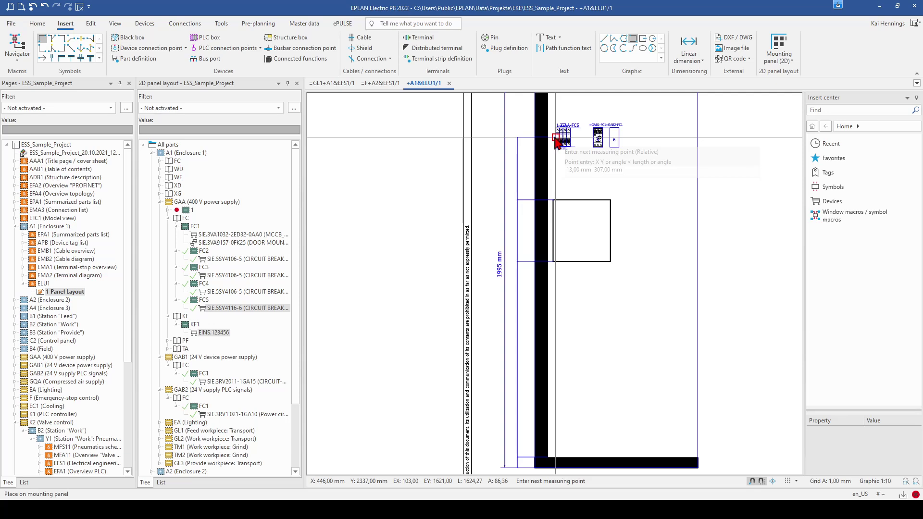
middle_click_drag(556, 143, 552, 270)
left_click(544, 198)
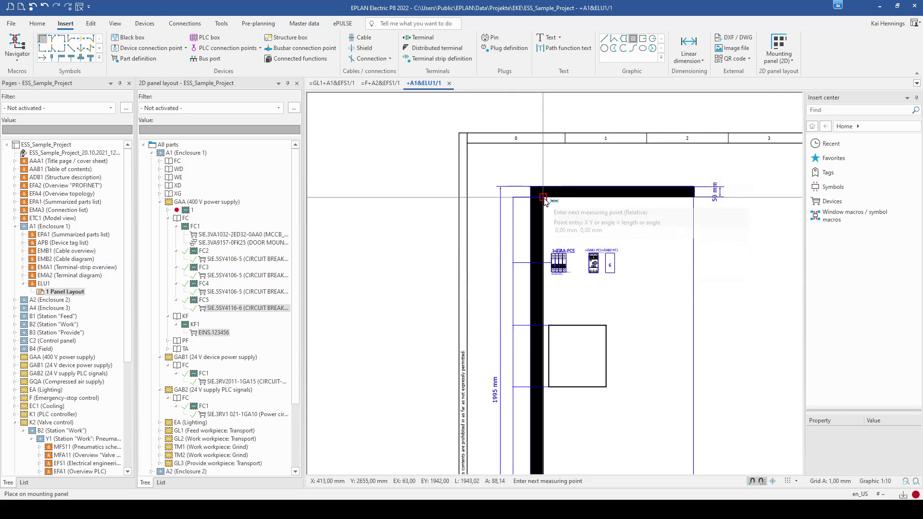
right_click(531, 187)
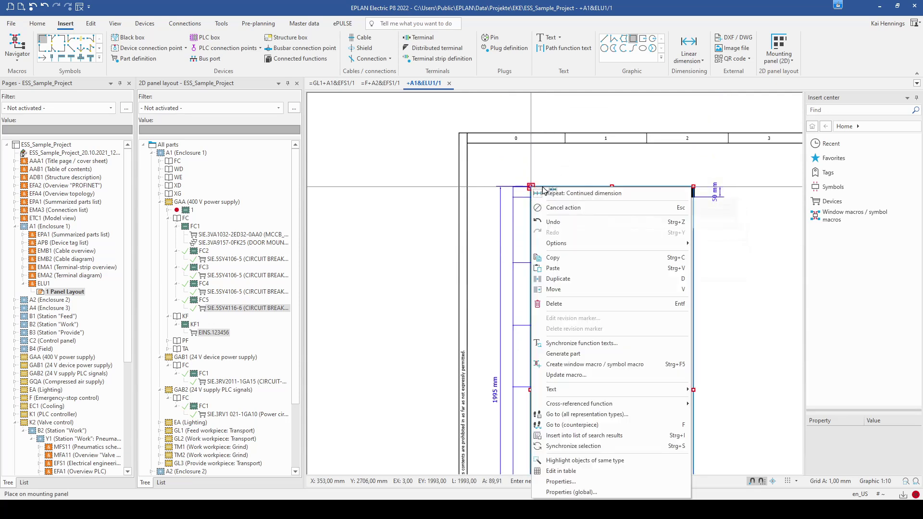
left_click(559, 208)
scroll(612, 362, "down", 3)
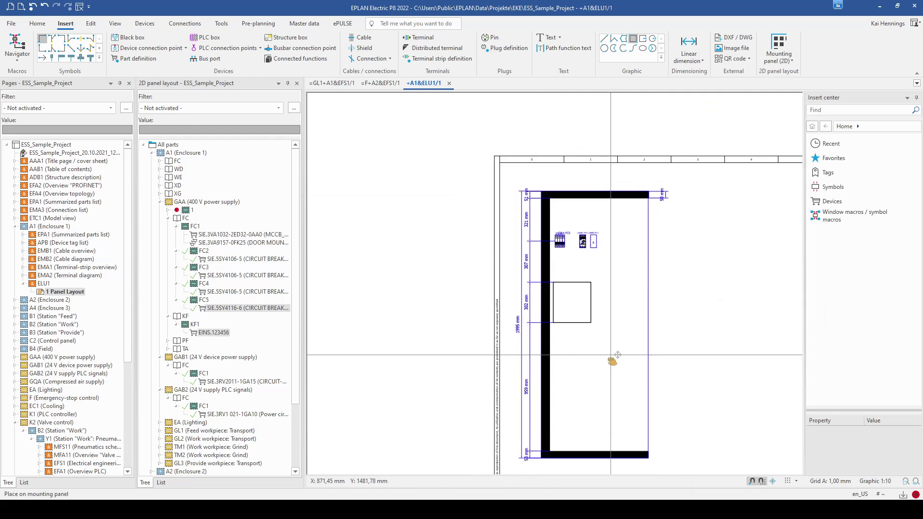
middle_click_drag(611, 362, 586, 326)
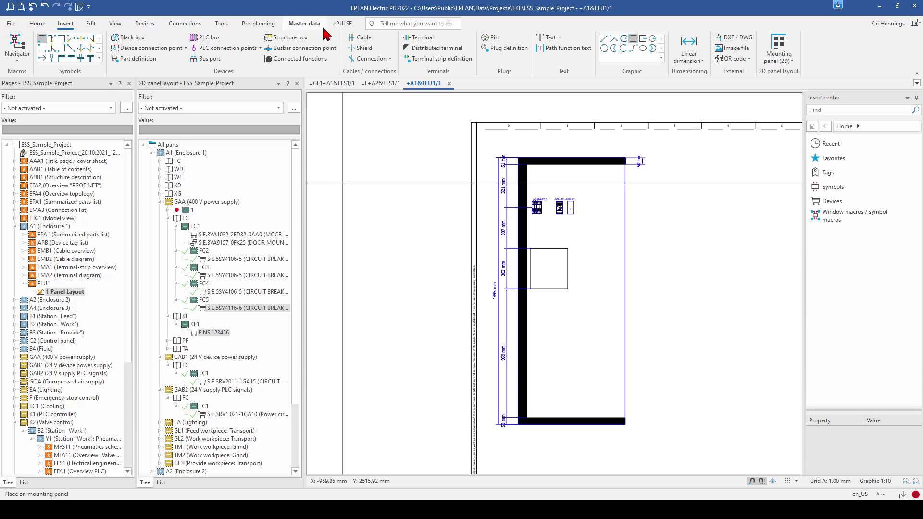
Add an Enclosure legend report template to ESS_Sample_Project, leaving all filter and sorting settings not activated
left_click(221, 24)
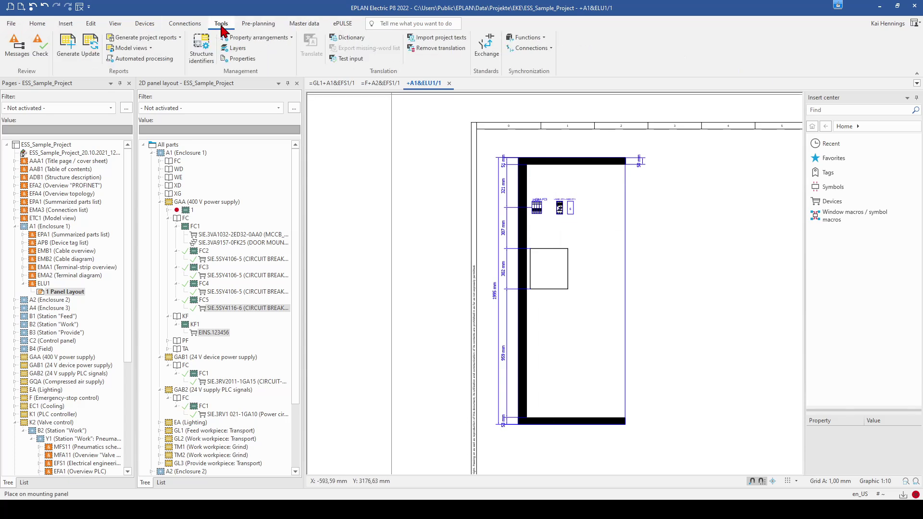
left_click(68, 53)
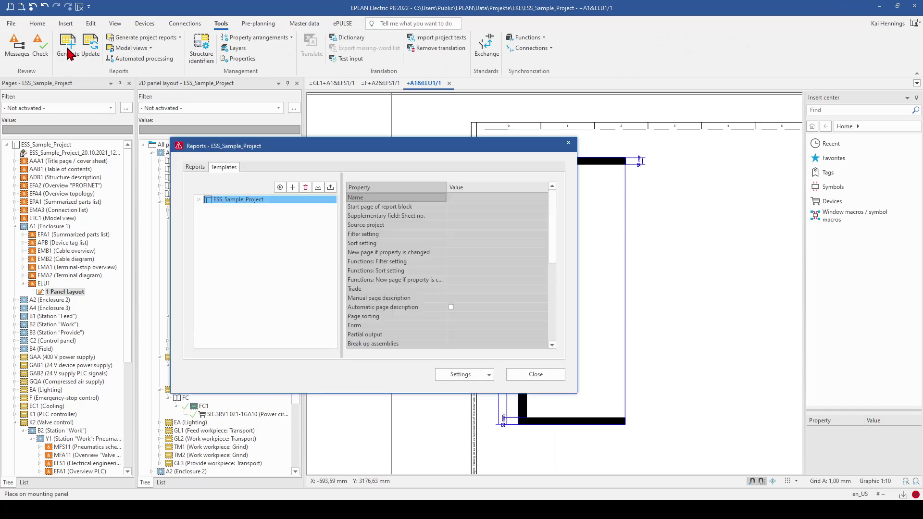
left_click(200, 199)
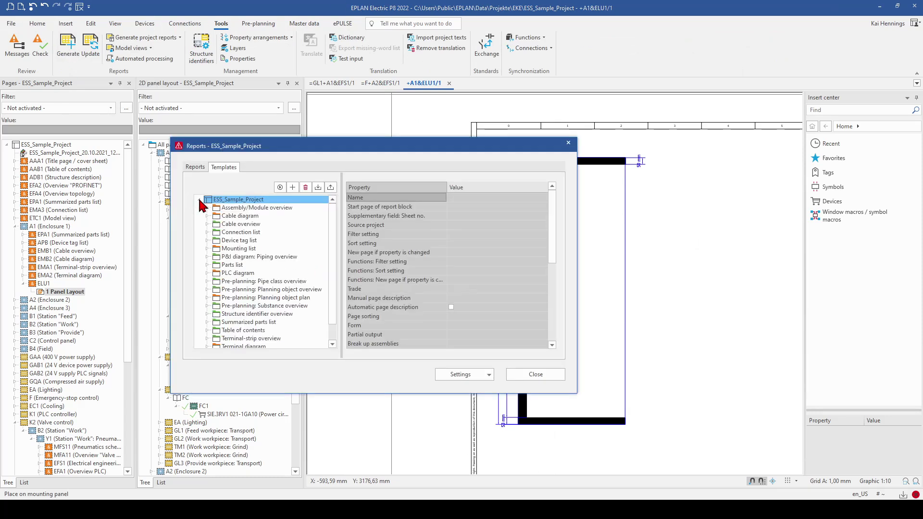
left_click(292, 188)
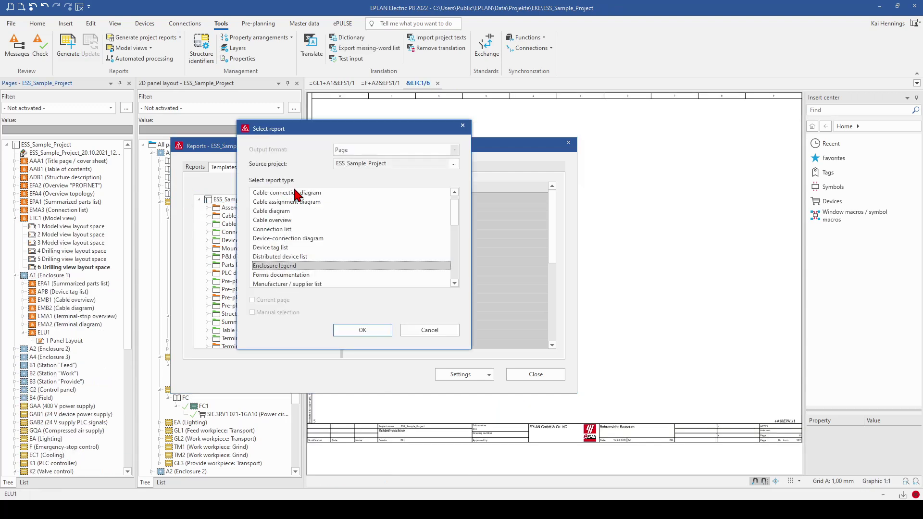
left_click(363, 330)
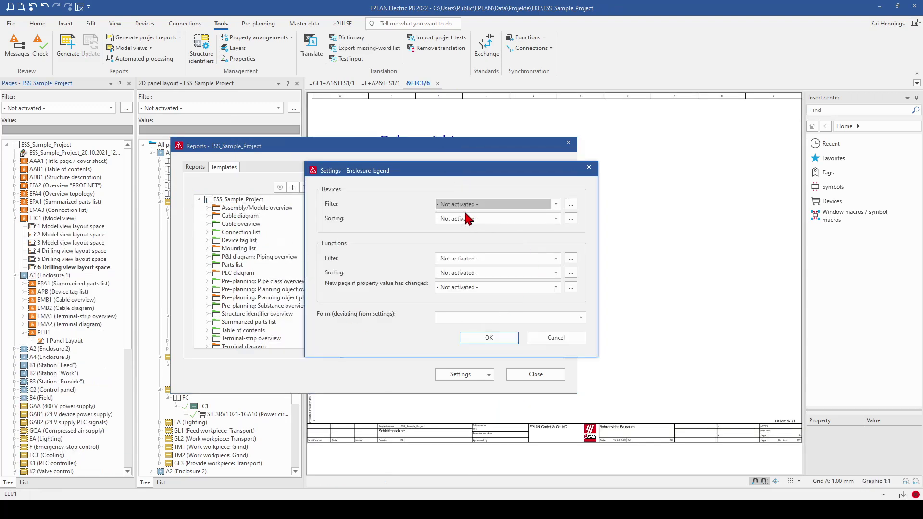
left_click(481, 339)
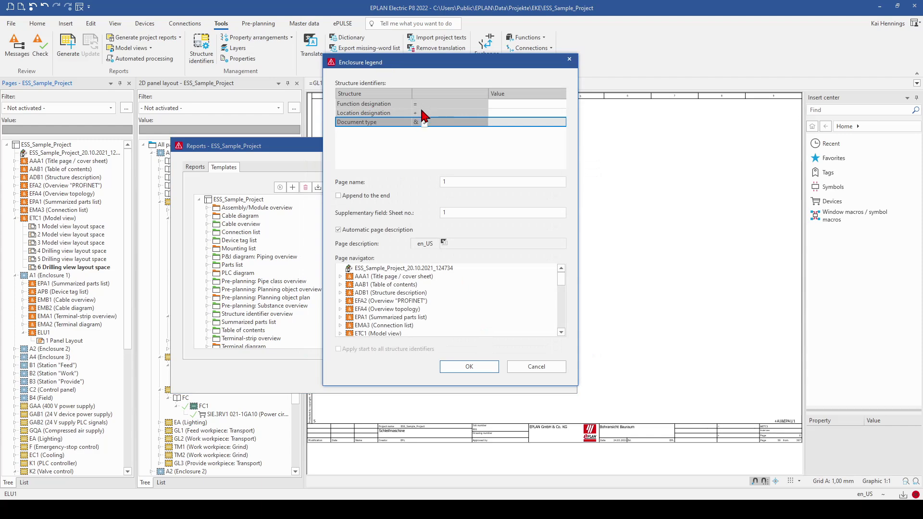
Assign document type ELU1 to the enclosure legend pages and accept the new template
left_click(507, 114)
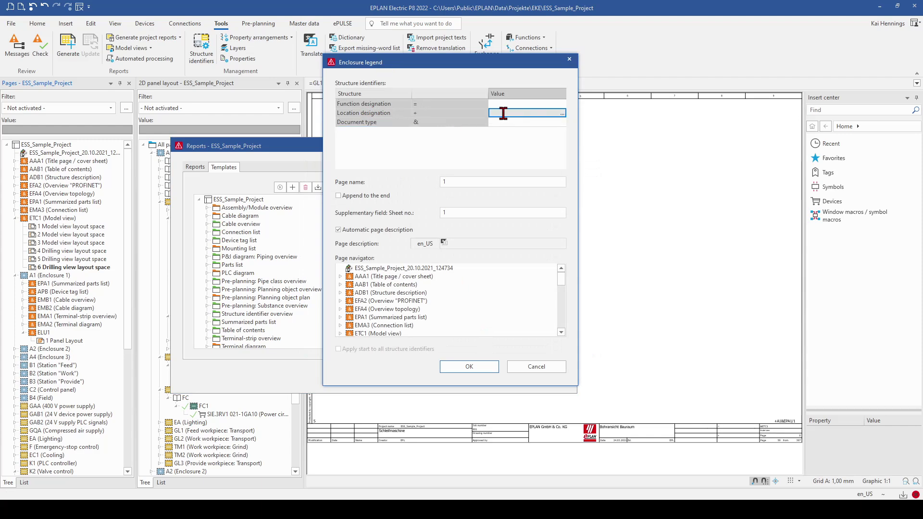
left_click(504, 122)
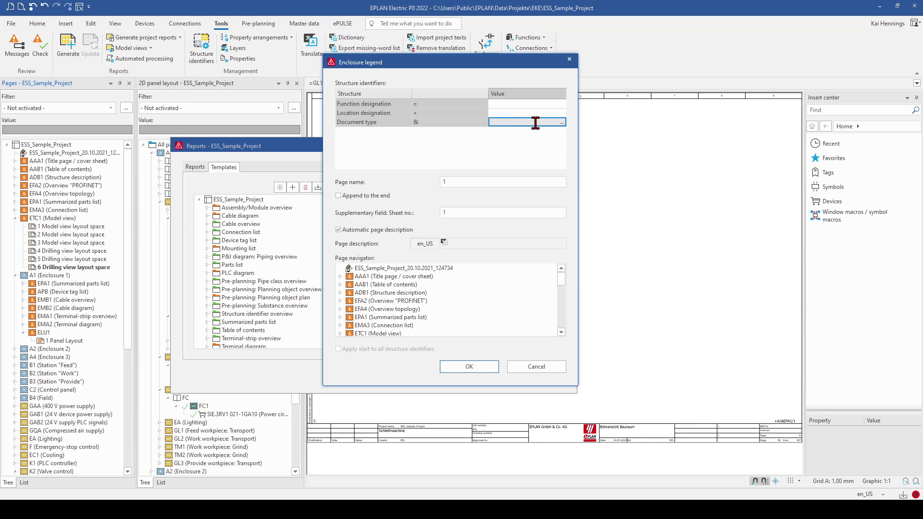
left_click(562, 124)
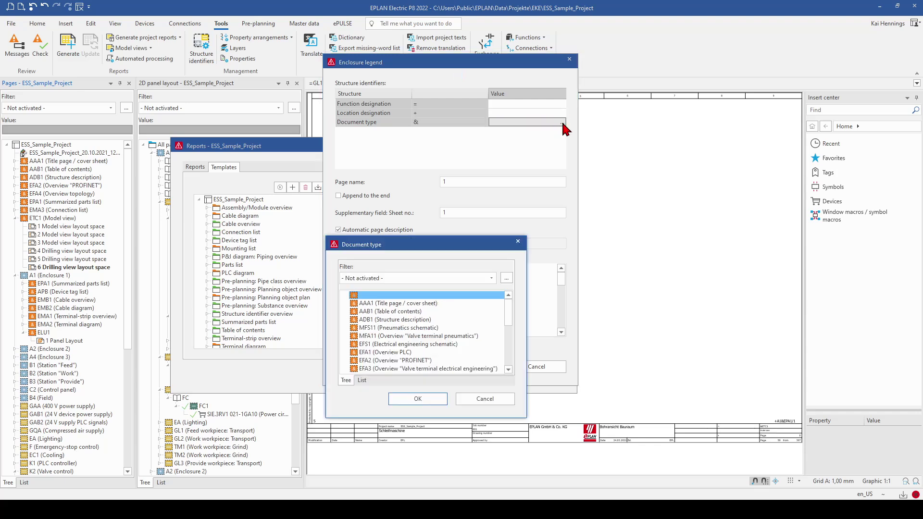
left_click_drag(509, 317, 511, 367)
left_click(396, 399)
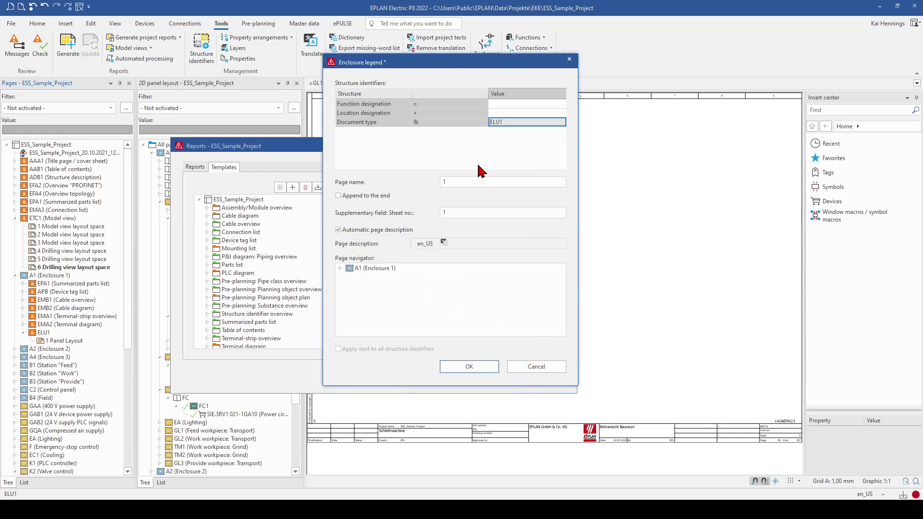
left_click(470, 367)
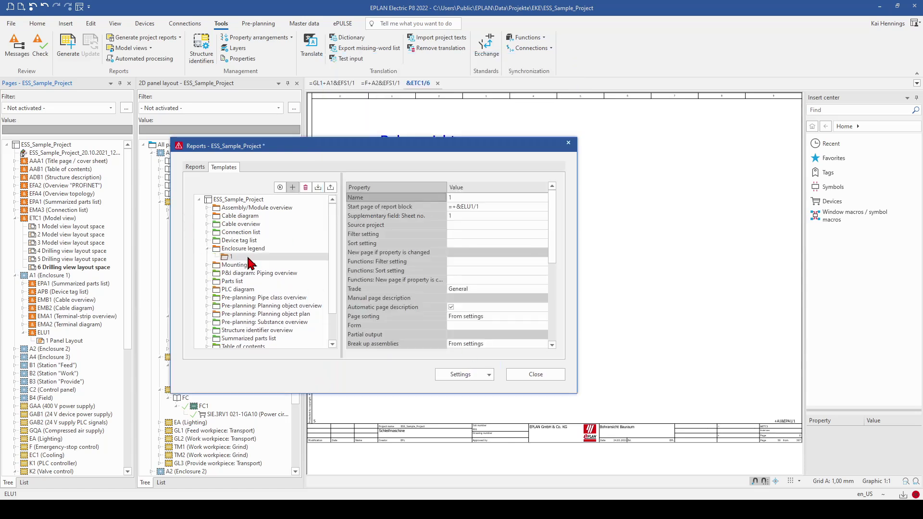
Open the report settings for output to pages, find the Enclosure legend entry and enlarge the table so its page sorting is readable
left_click(488, 374)
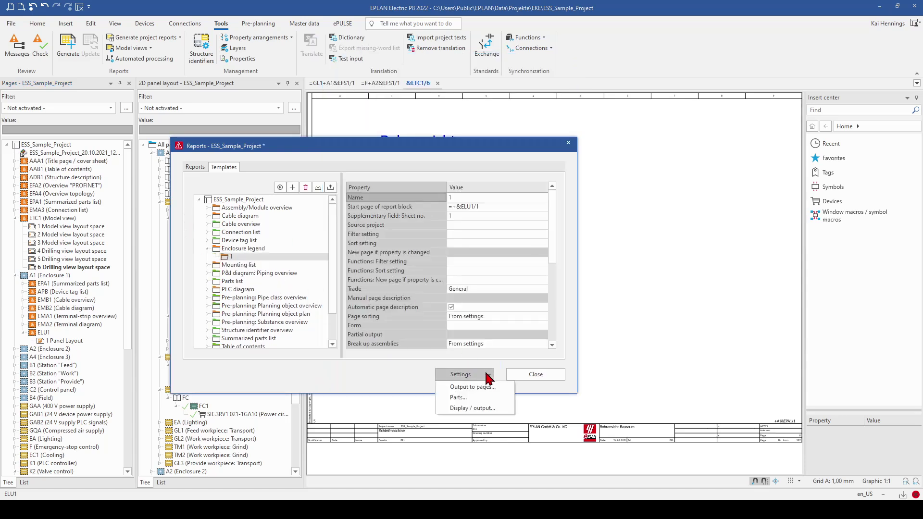
left_click(485, 386)
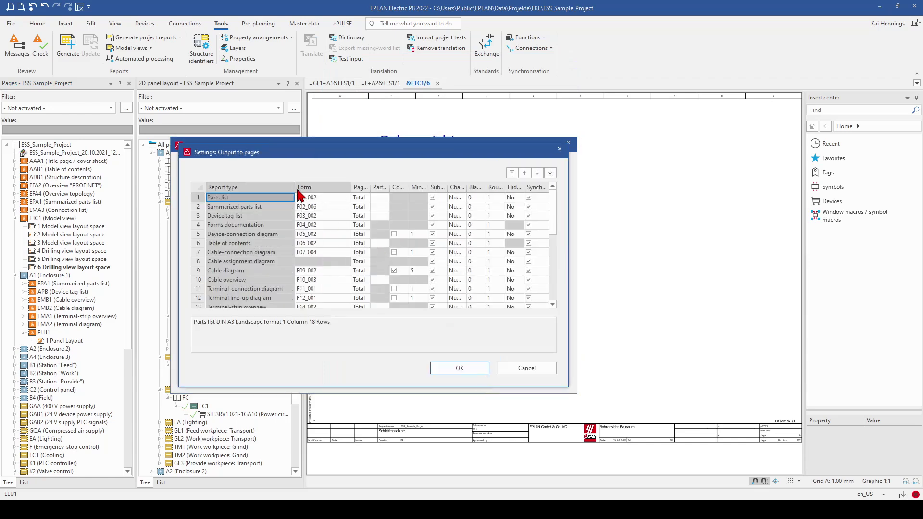
left_click_drag(294, 187, 322, 187)
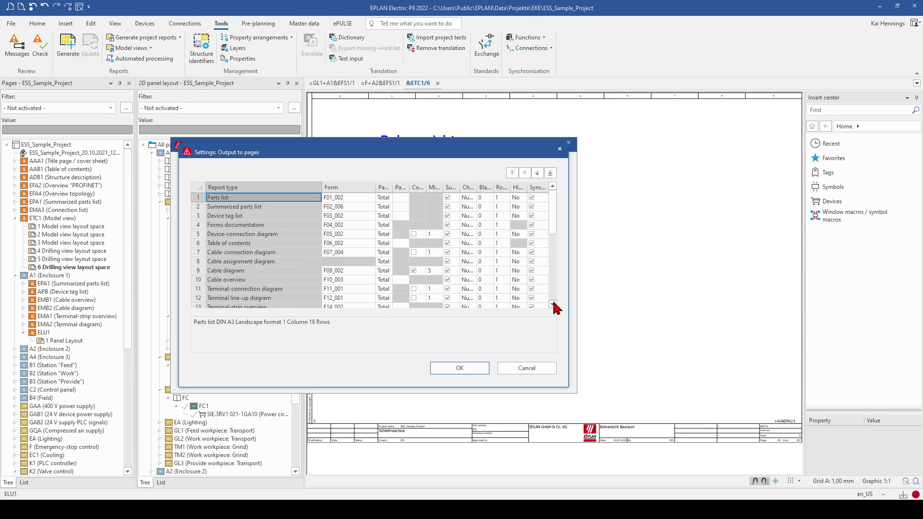
left_click_drag(553, 231, 553, 269)
left_click(198, 259)
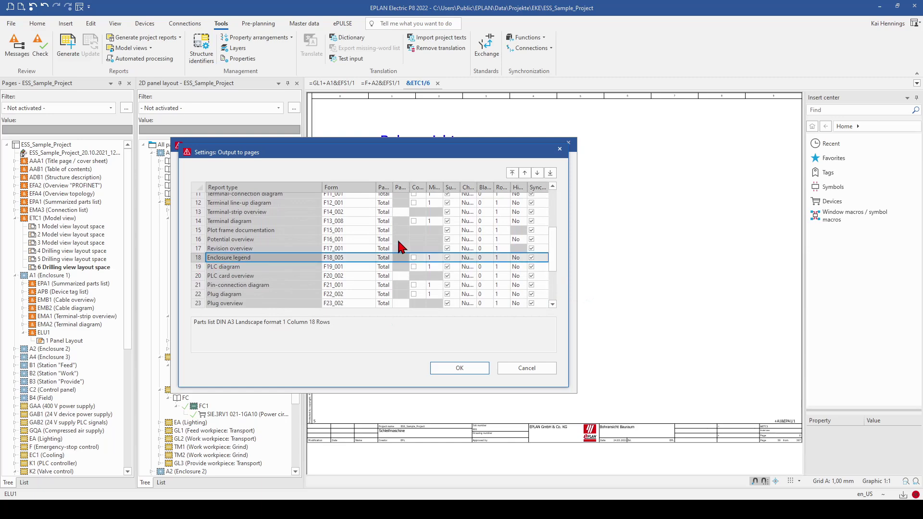
left_click(346, 259)
left_click_drag(563, 389, 631, 401)
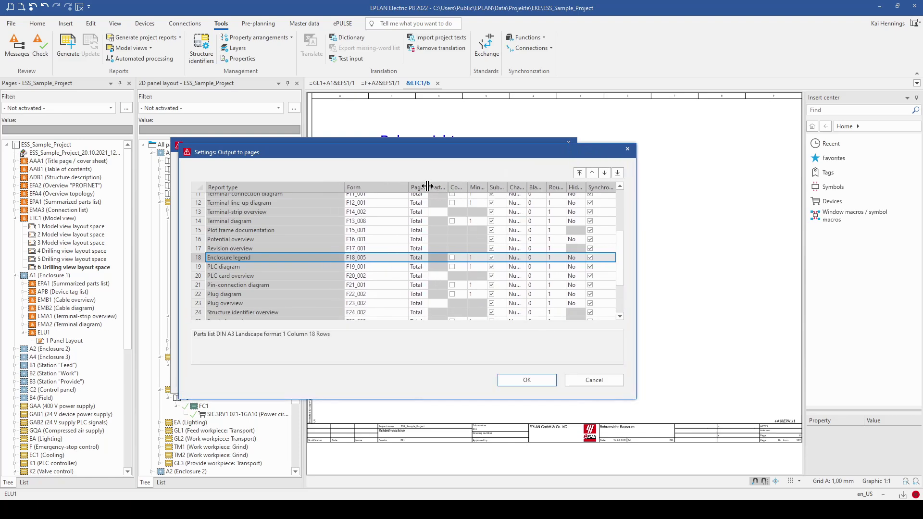
left_click_drag(427, 187, 484, 187)
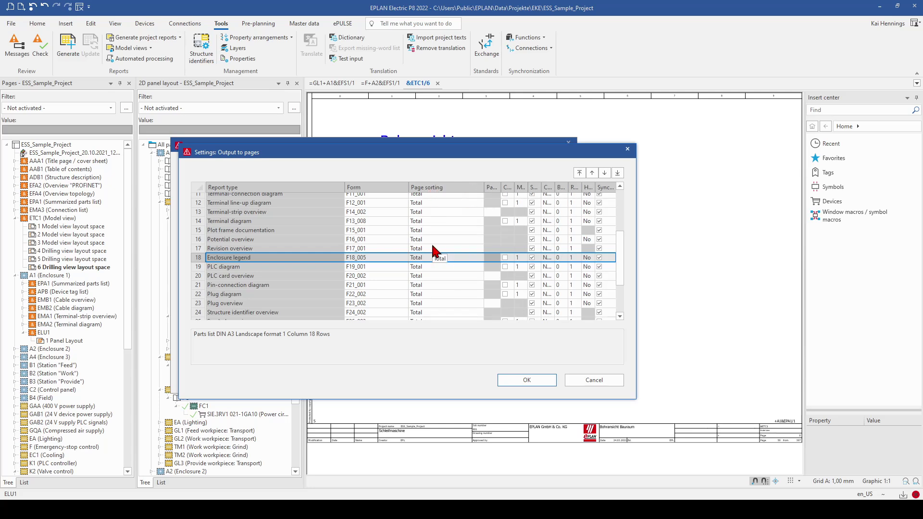
Set the enclosure legend's page sorting to Structure identifiers with Location designation enabled, and accept the settings
left_click(433, 258)
left_click(481, 259)
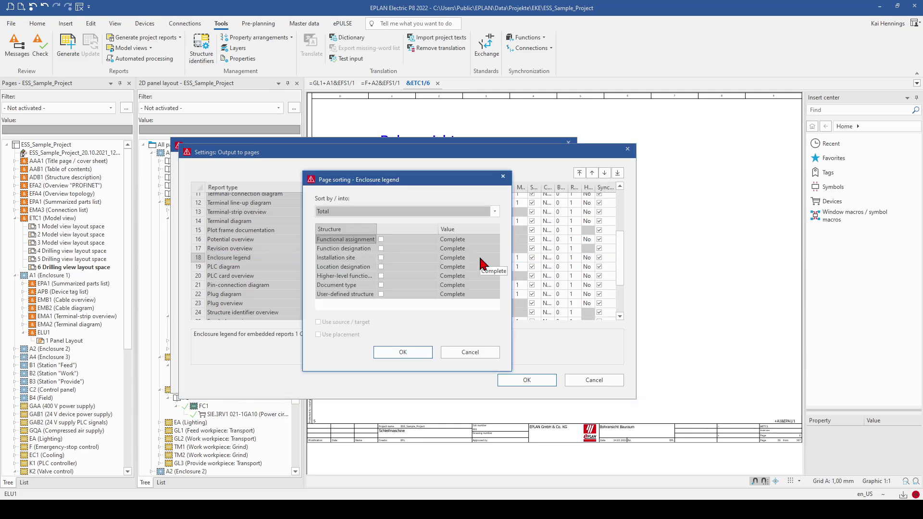
left_click(382, 267)
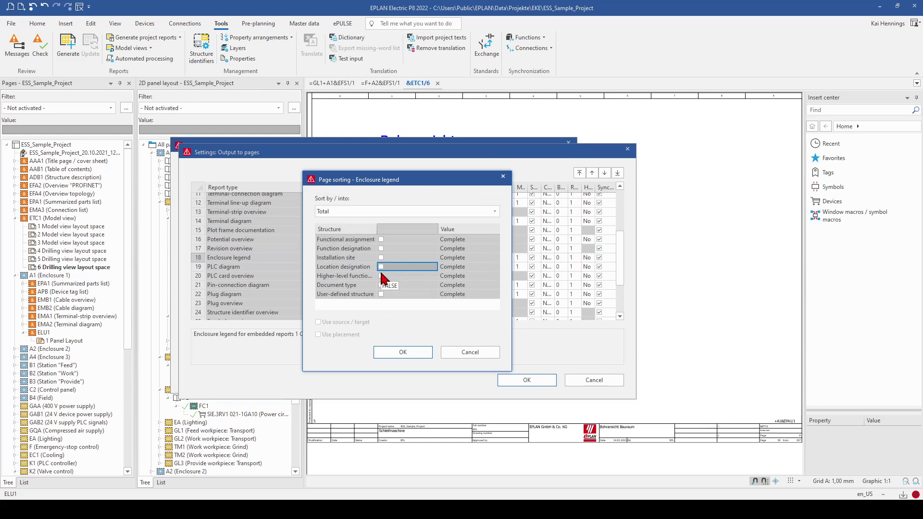
left_click(380, 212)
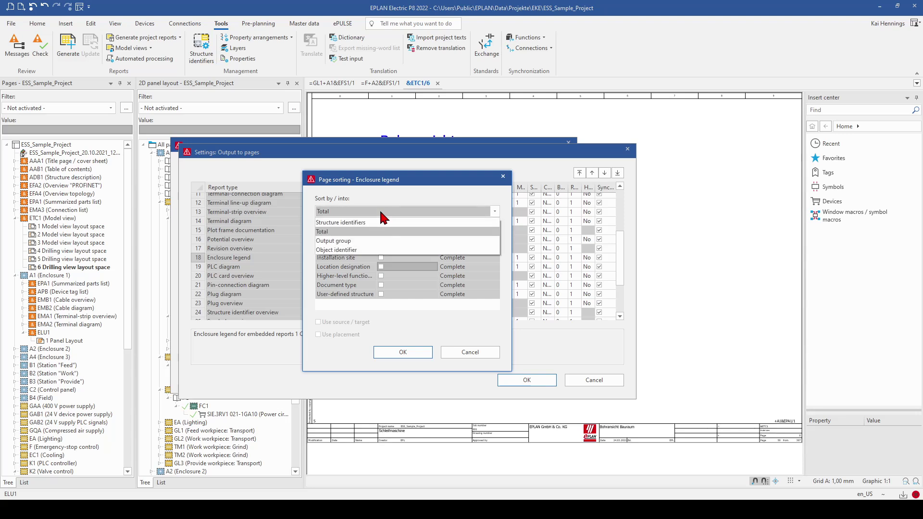
left_click(379, 222)
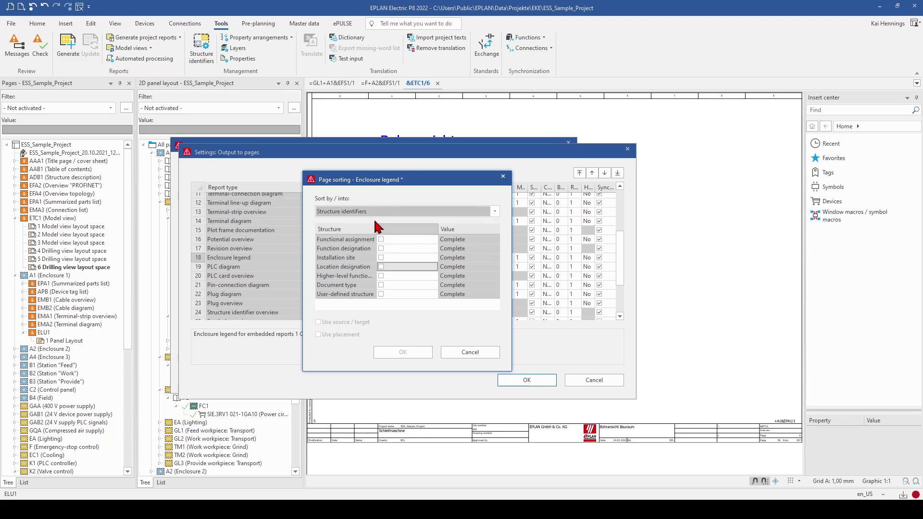
left_click(382, 267)
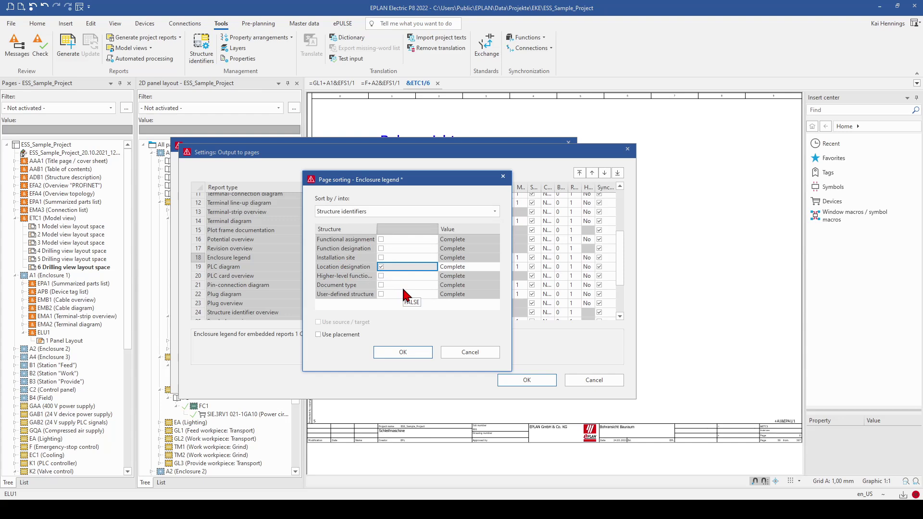
left_click(403, 351)
left_click(525, 382)
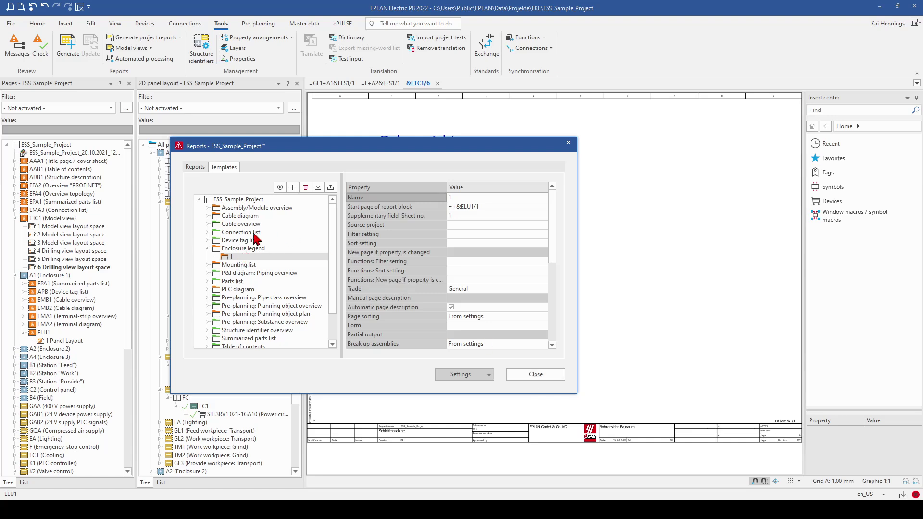
Generate the enclosure legend report from template 1 and open page 2 under ELU1 of Enclosure 1
left_click(280, 187)
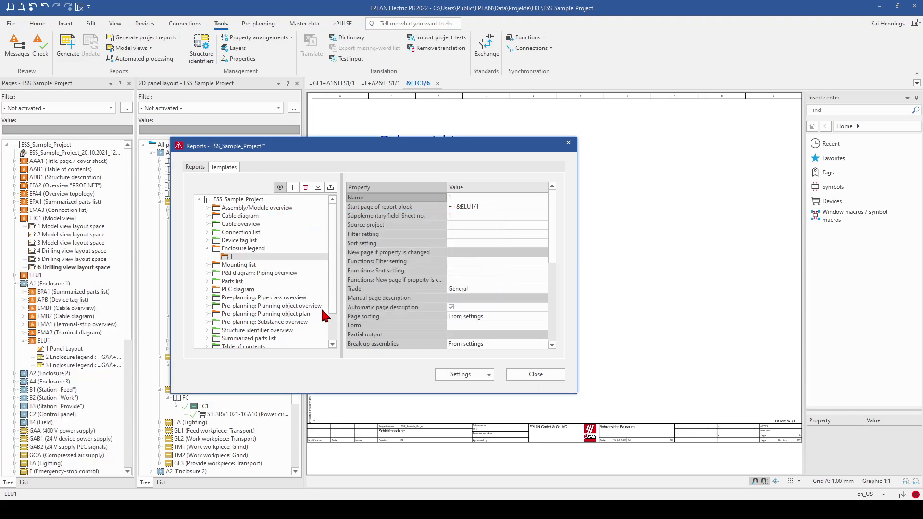
left_click(534, 375)
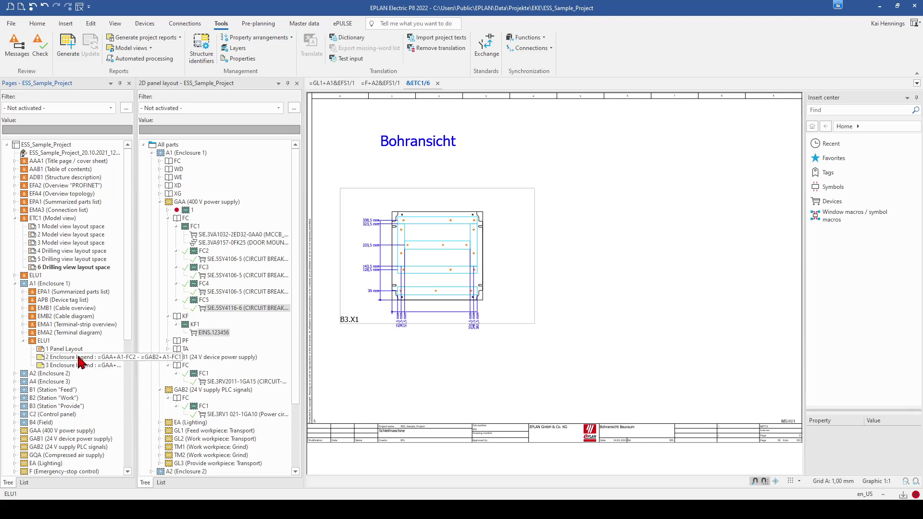
left_click(79, 361)
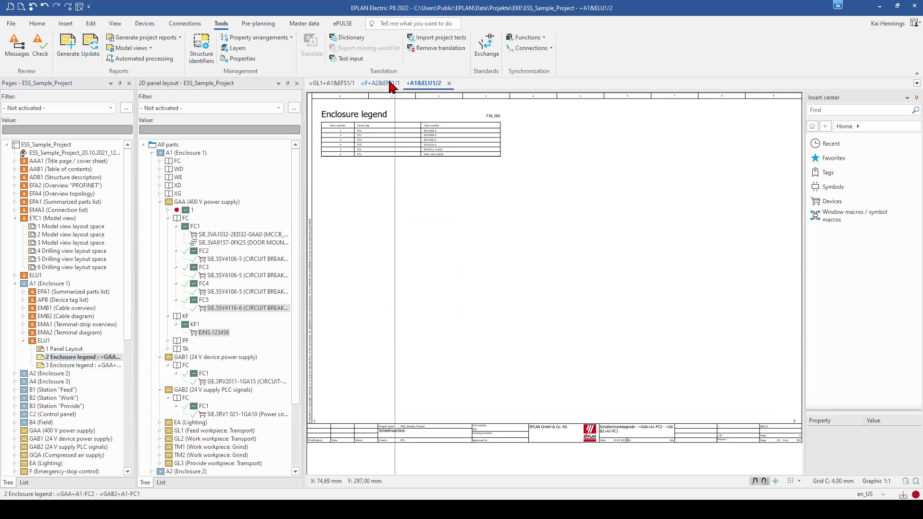
Review the item entries in the enclosure legend on page 2, and return to page 1 Panel Layout under ELU1
scroll(363, 120, "up", 3)
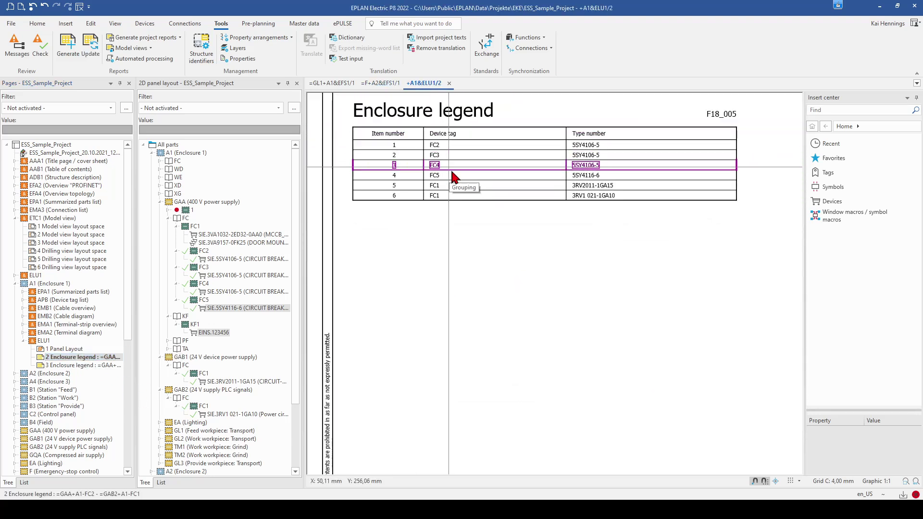
left_click(74, 366)
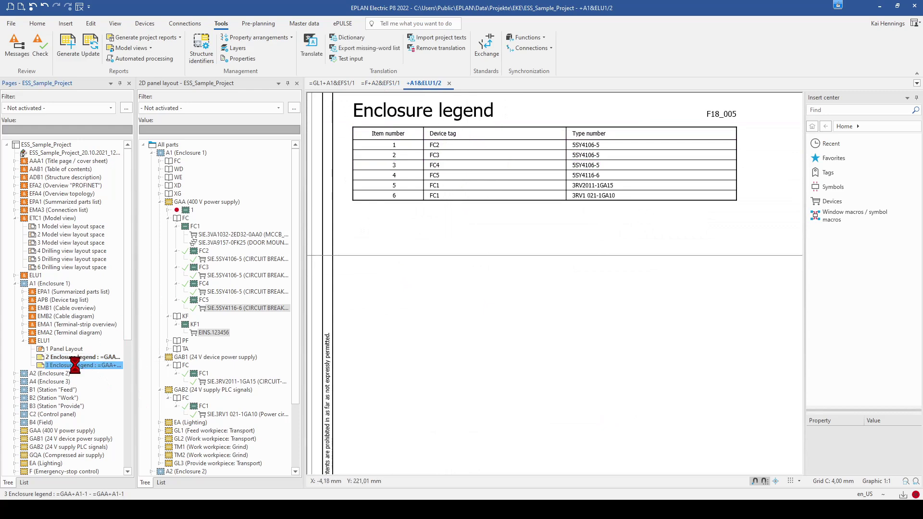
left_click(73, 348)
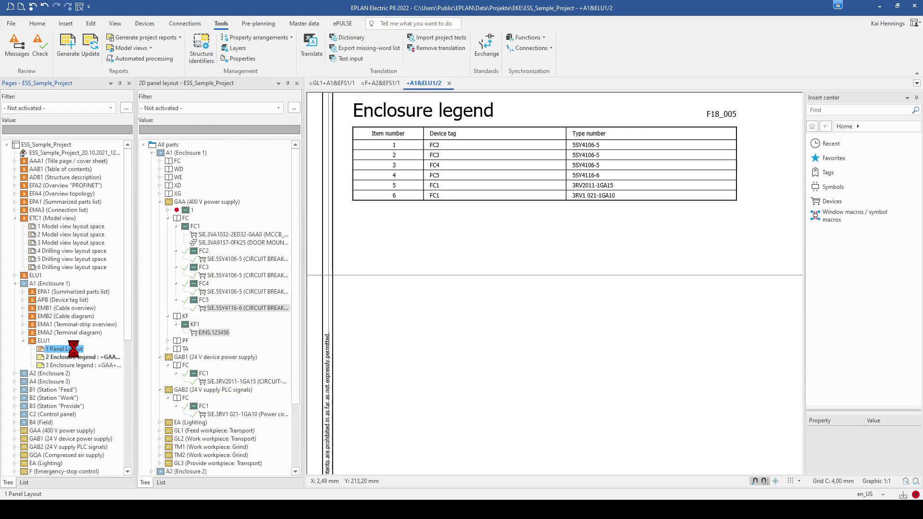
Check the Legend item display property of the leftmost 5SY41 circuit breaker, and shift that breaker slightly left, away from its neighbours
scroll(450, 236, "up", 3)
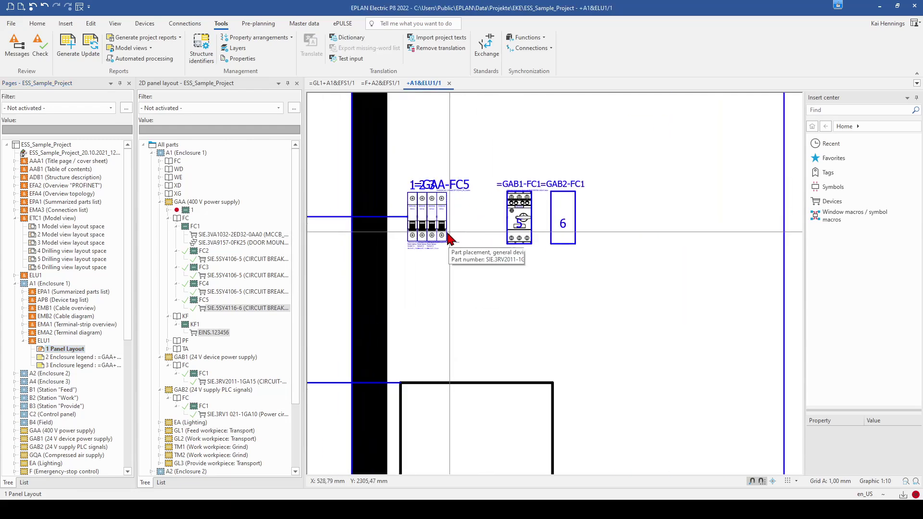
scroll(449, 237, "up", 5)
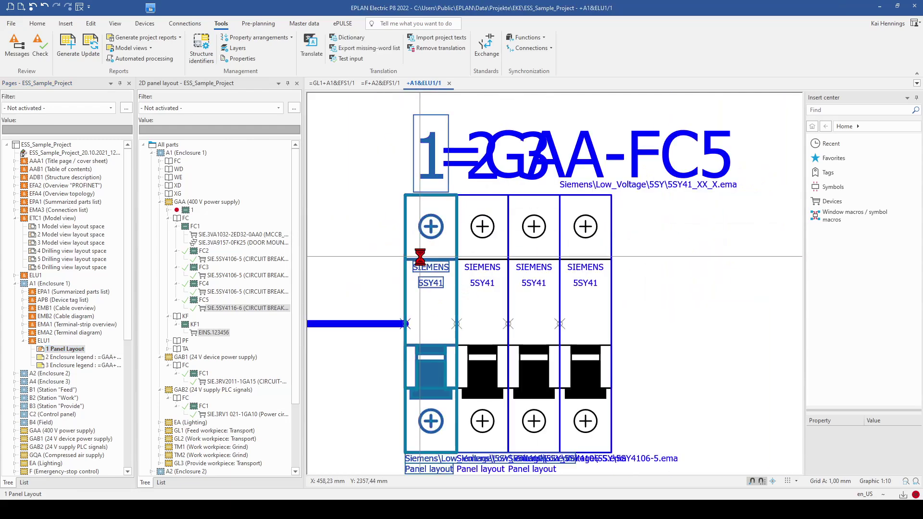
double_click(420, 258)
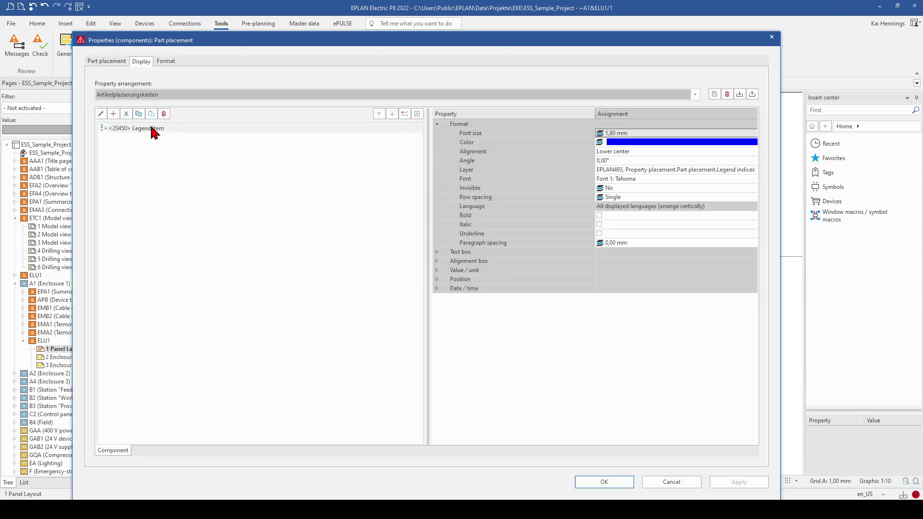
left_click(771, 37)
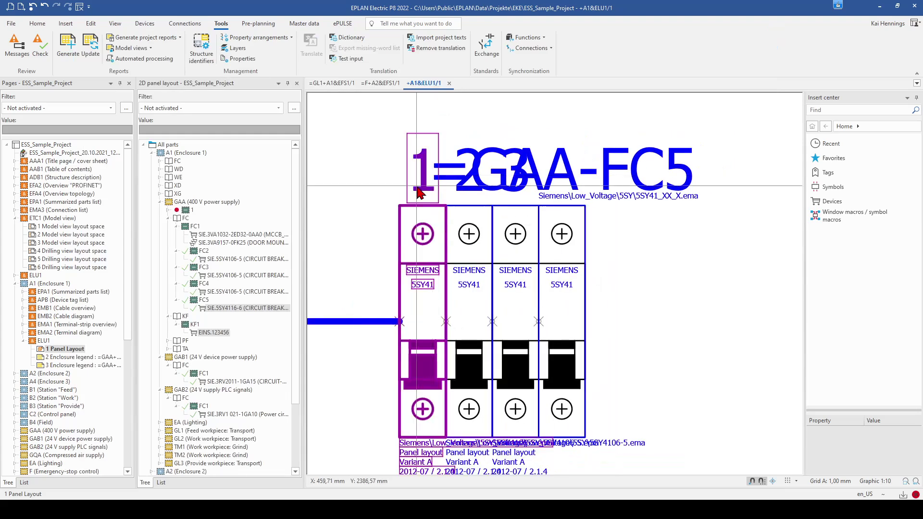
left_click(419, 192)
left_click_drag(399, 321, 384, 322)
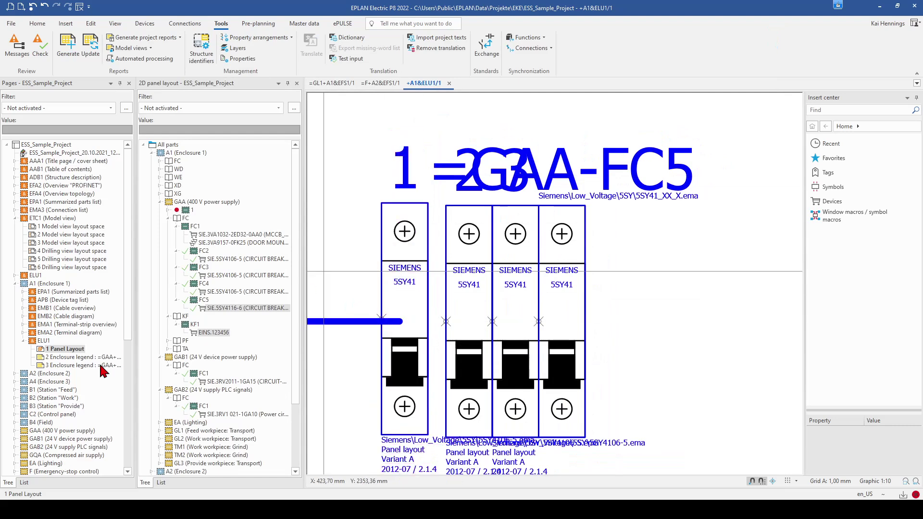
Reopen enclosure legend page 2 under ELU1 and examine the FC2 row and its item number against the panel layout
left_click(77, 357)
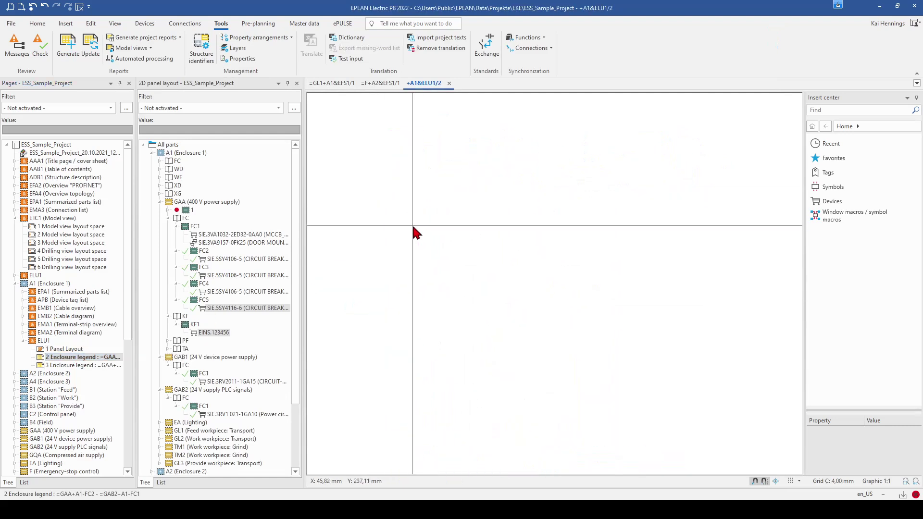
scroll(414, 231, "up", 5)
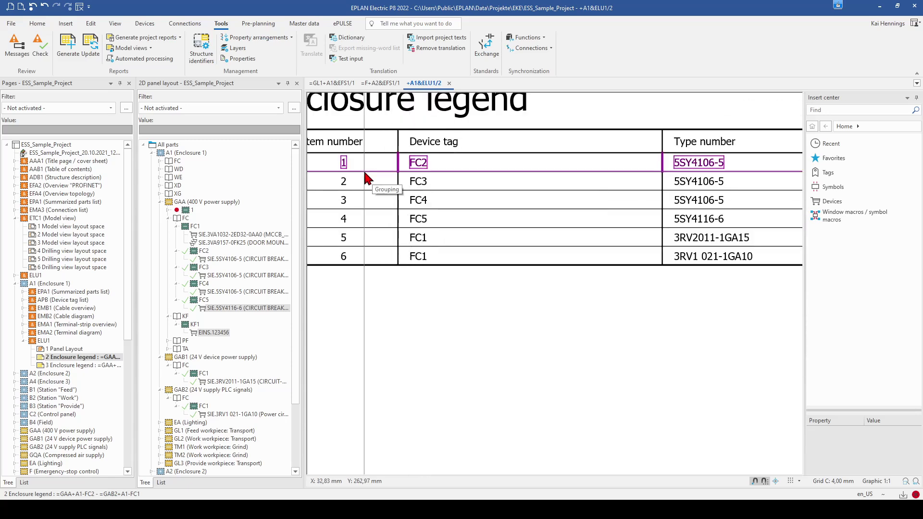
left_click(426, 167)
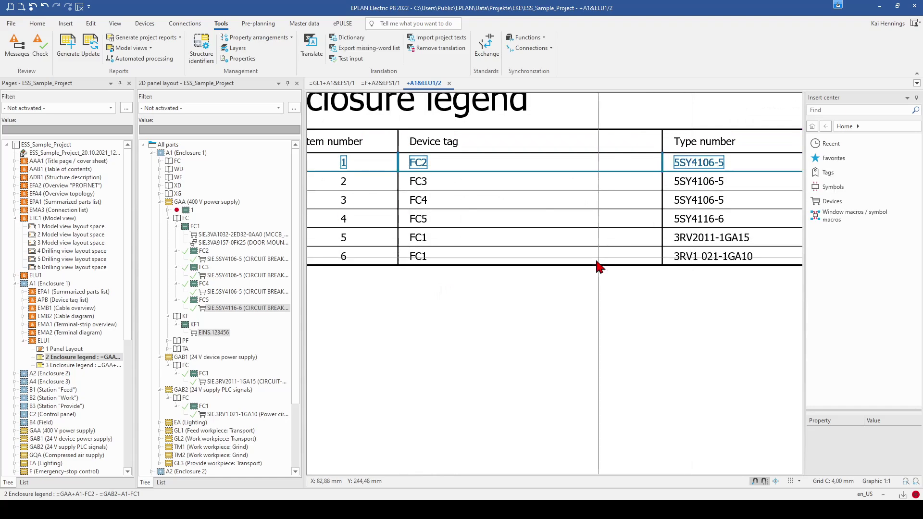
left_click(575, 304)
scroll(575, 304, "down", 2)
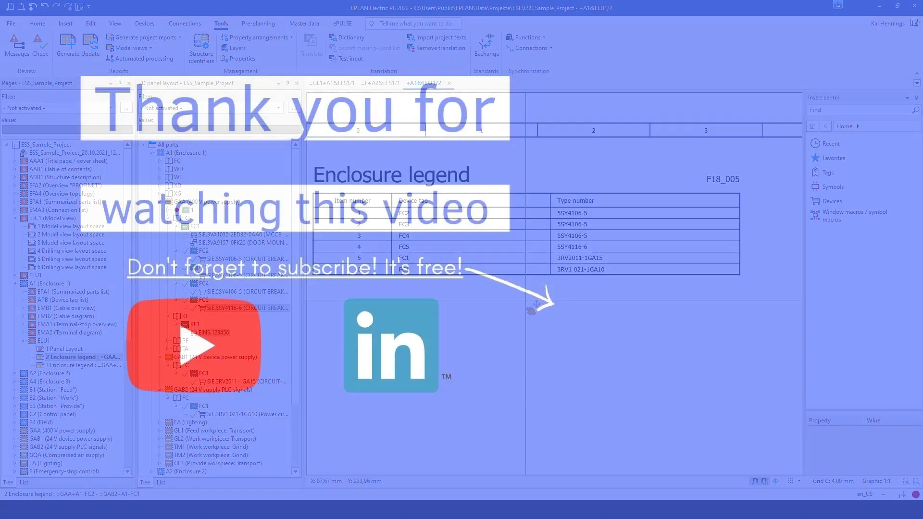